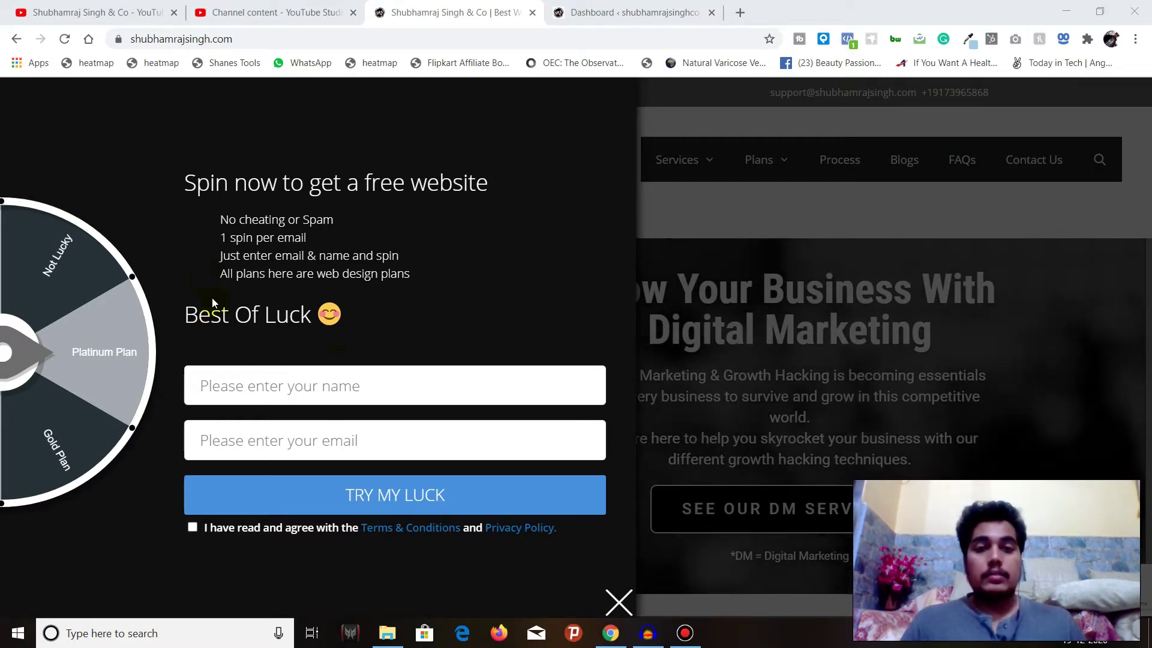
Load 10minutemail.com in a new tab to get a temporary email address
click(255, 390)
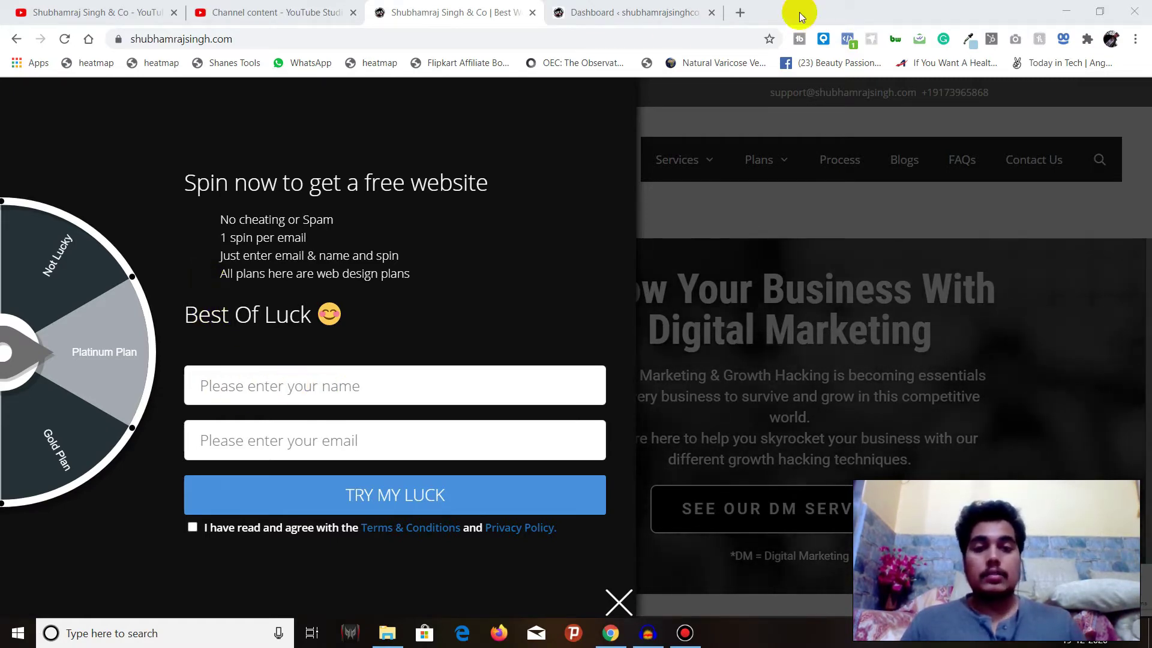
click(740, 12)
text(10)
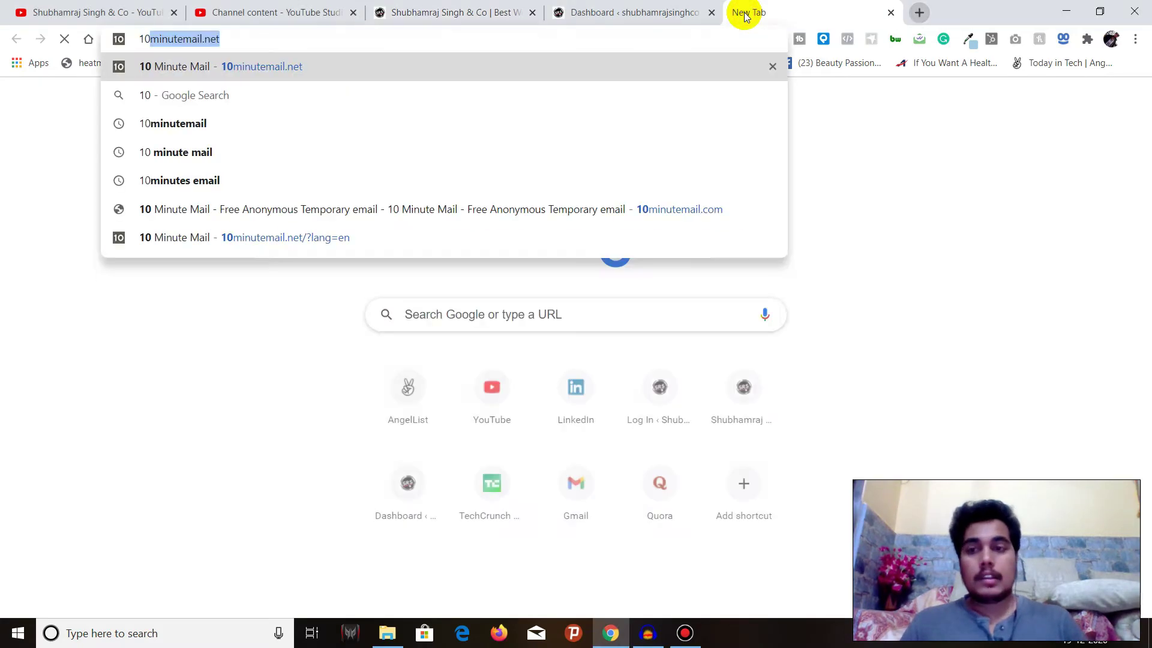
text(.)
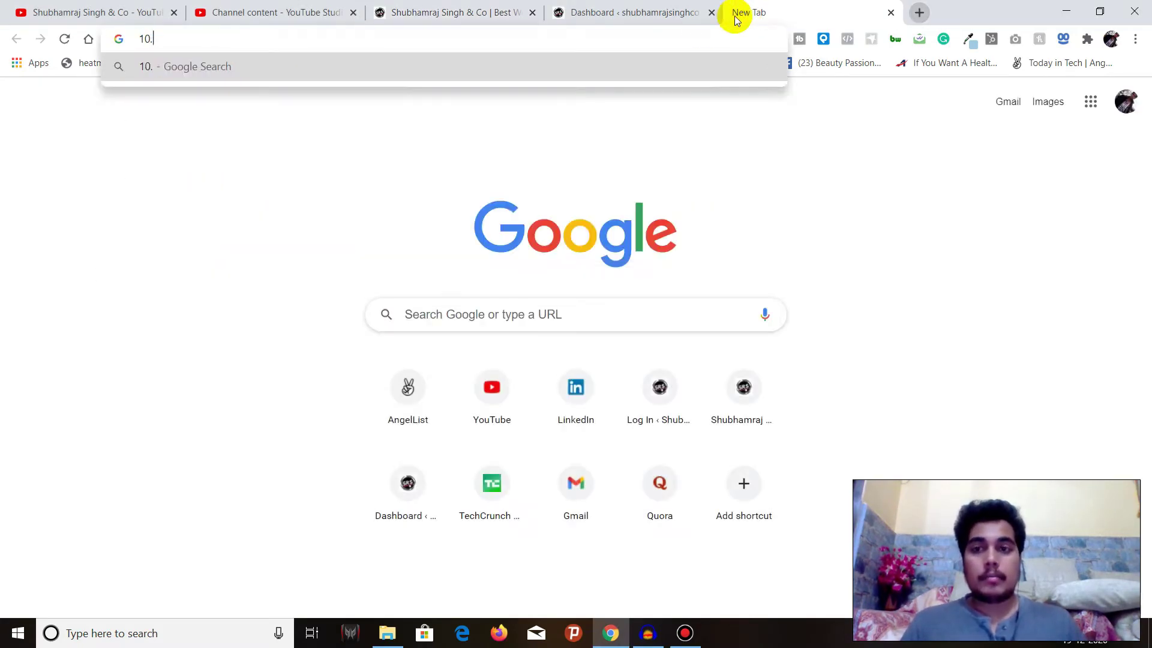
key(BackSpace)
key(Down)
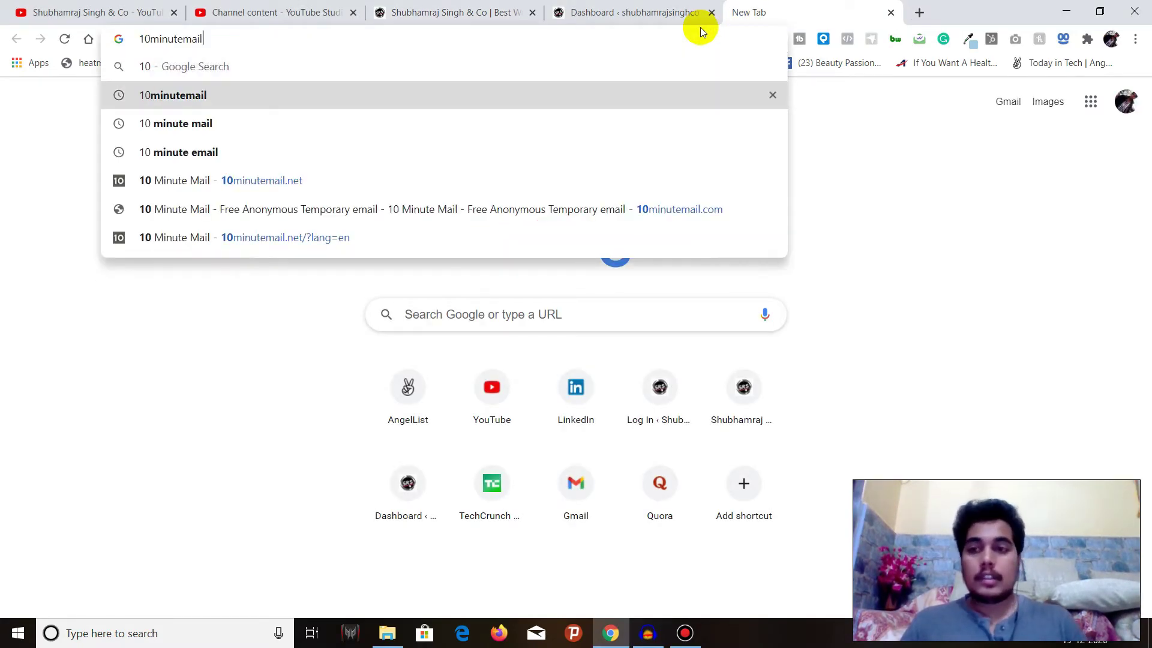
key(Return)
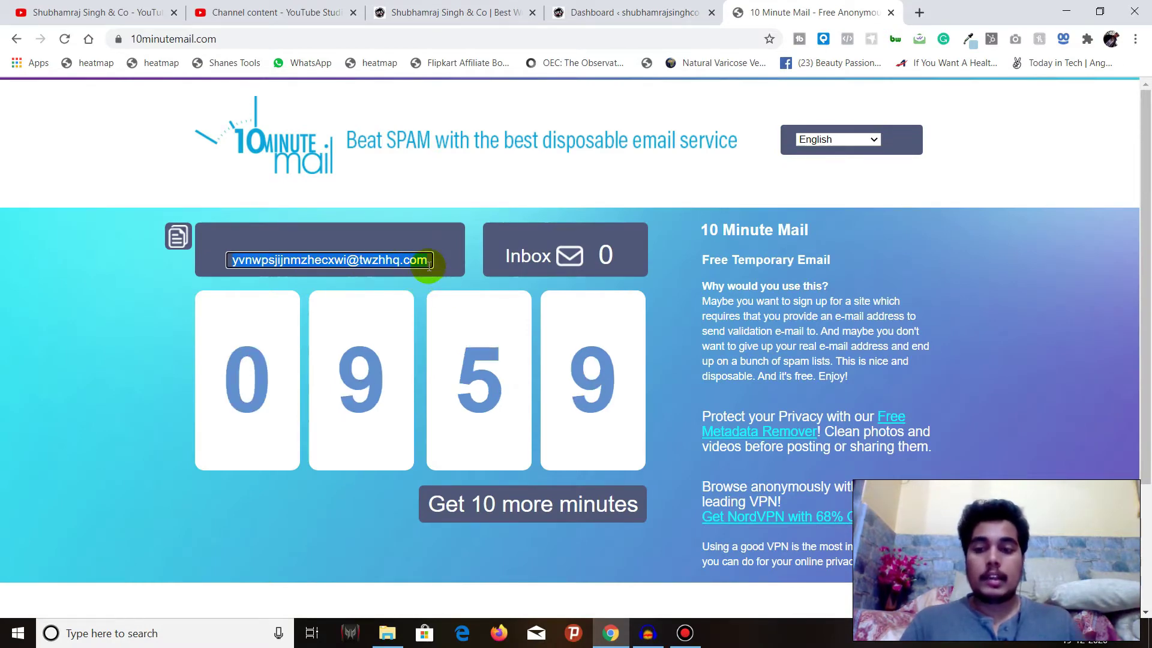
Paste the temporary address into the spin form's name and email fields
click(585, 10)
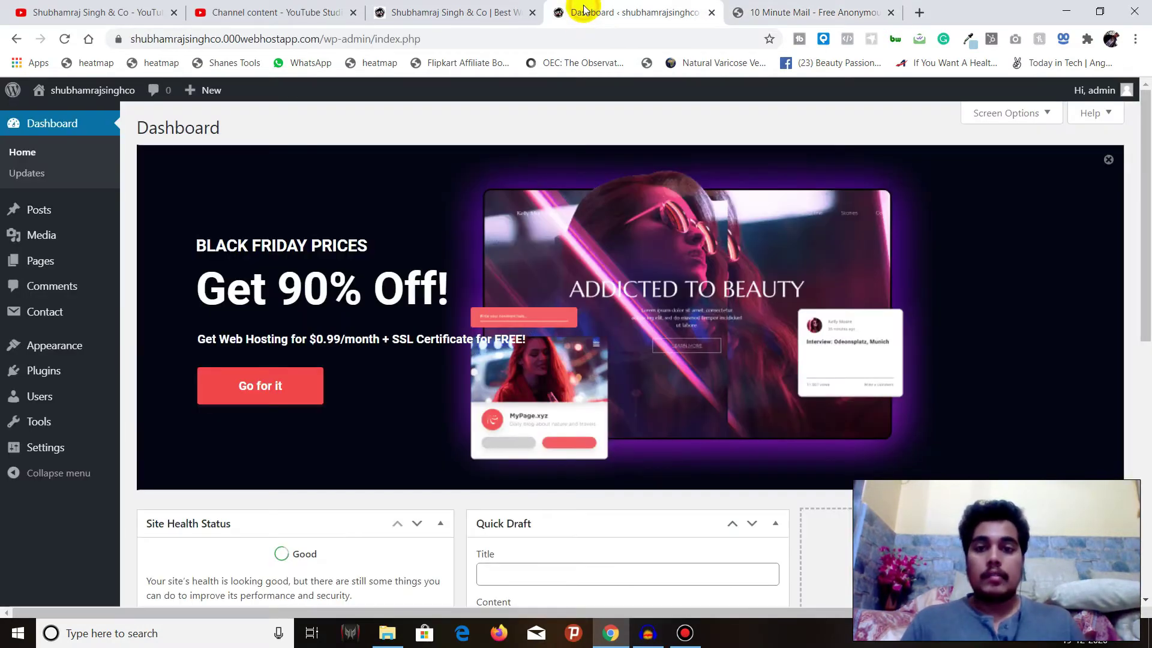
click(503, 5)
click(380, 385)
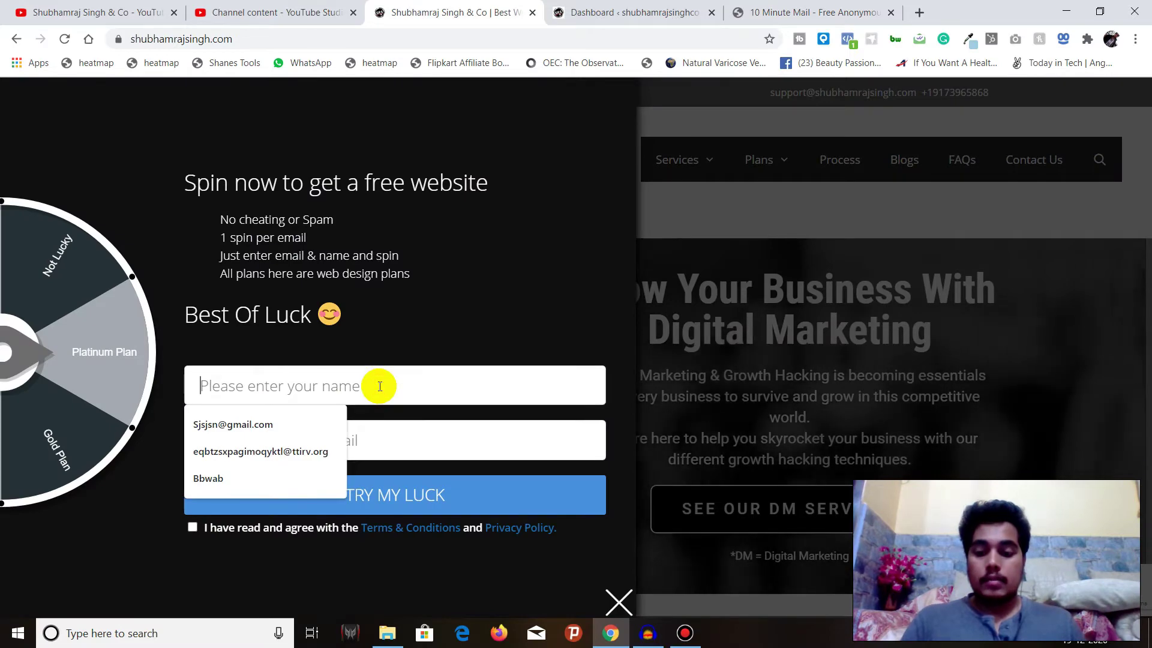
key(ctrl+v)
click(358, 433)
key(ctrl+v)
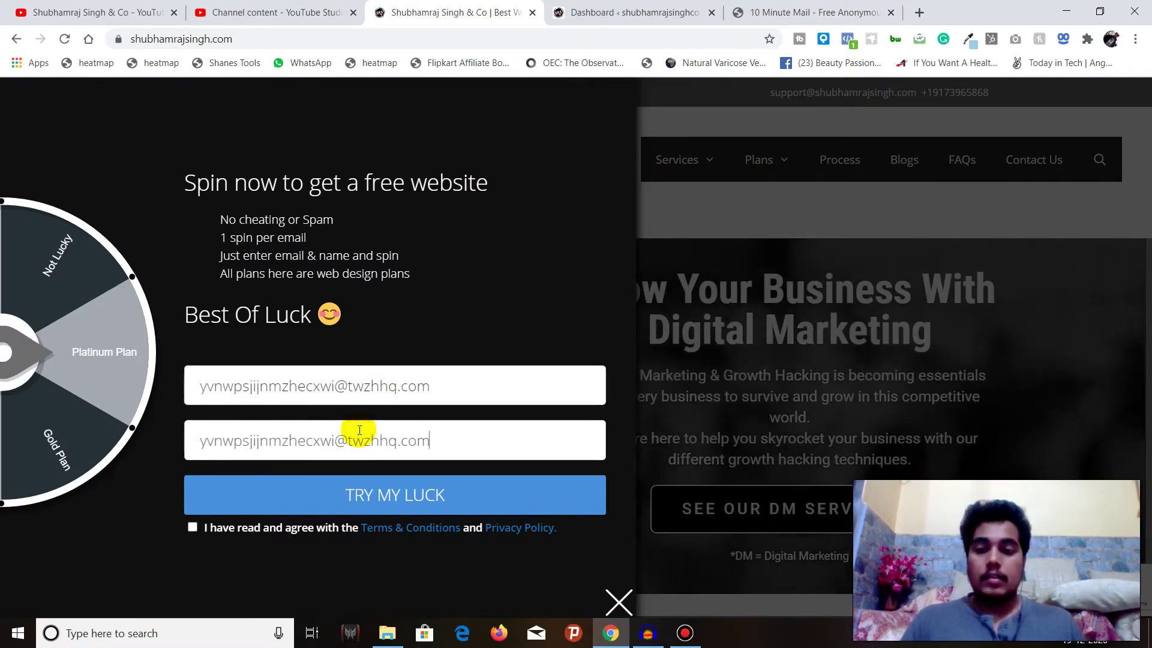
Agree to the terms and spin the wheel with TRY MY LUCK
click(193, 528)
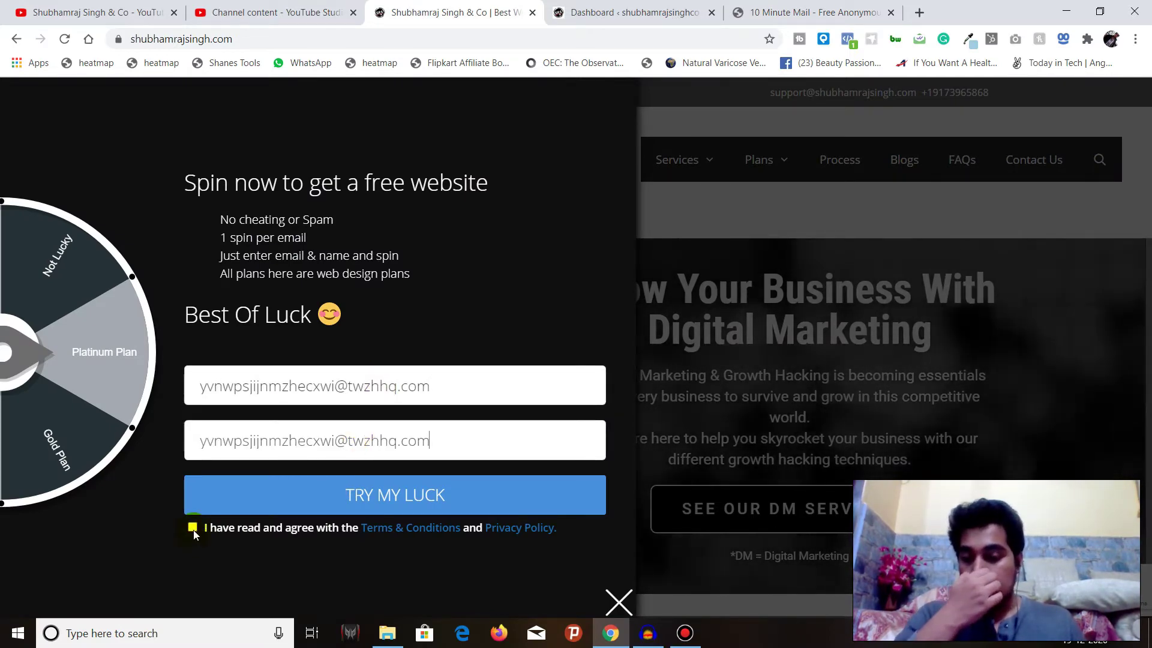
click(193, 528)
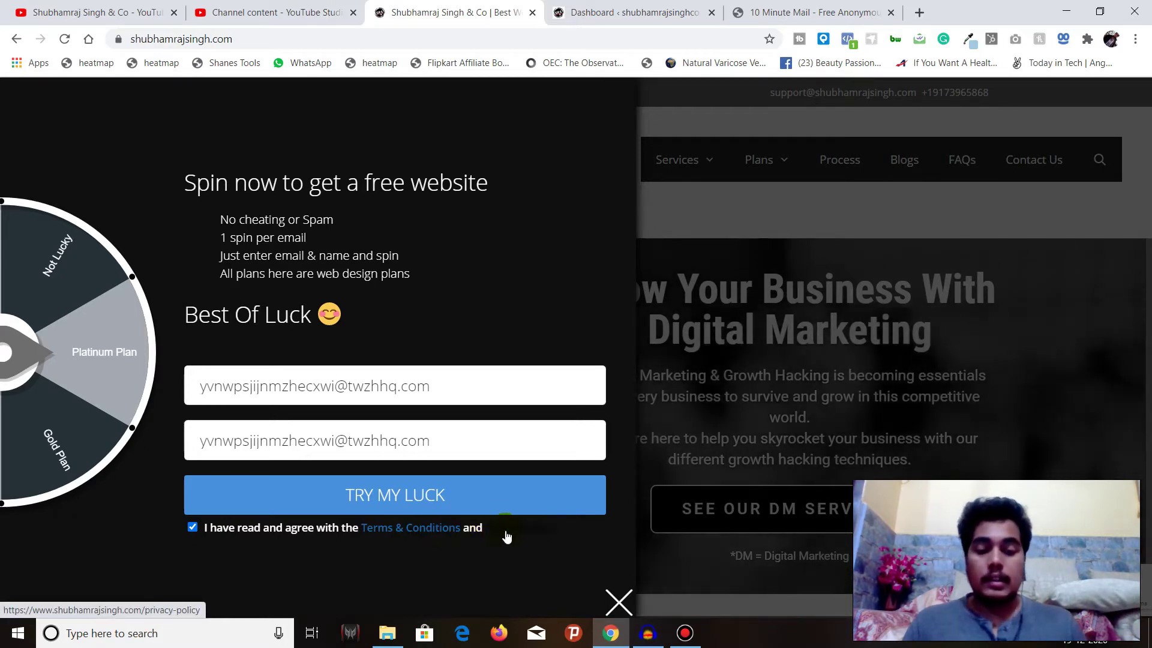
click(411, 501)
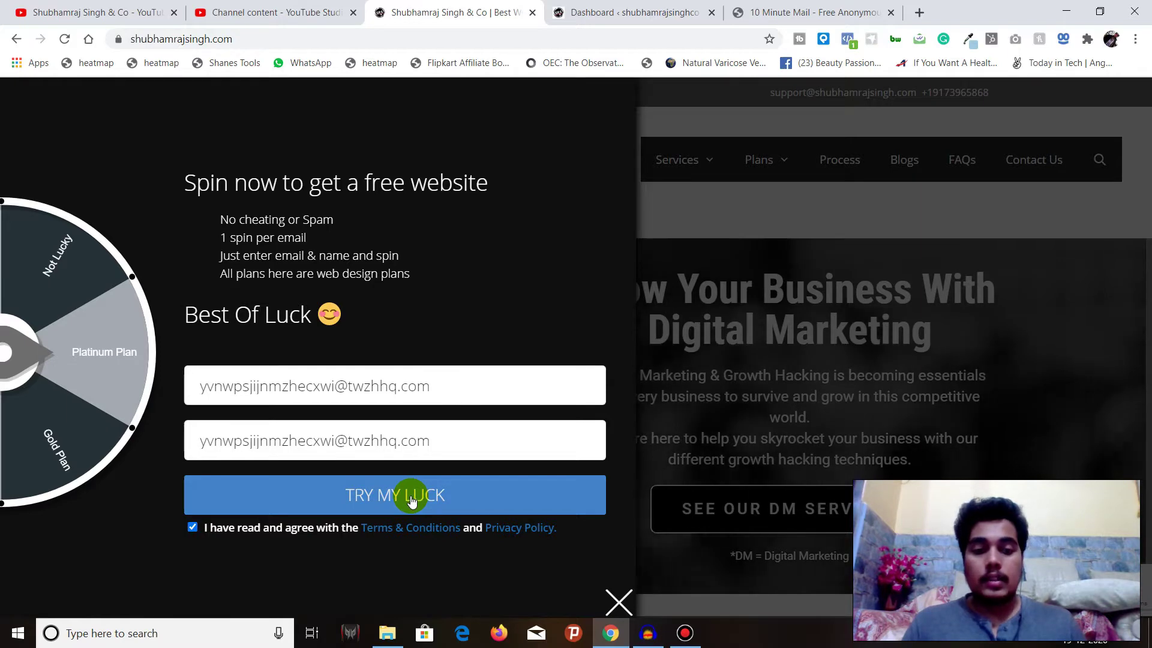
click(409, 501)
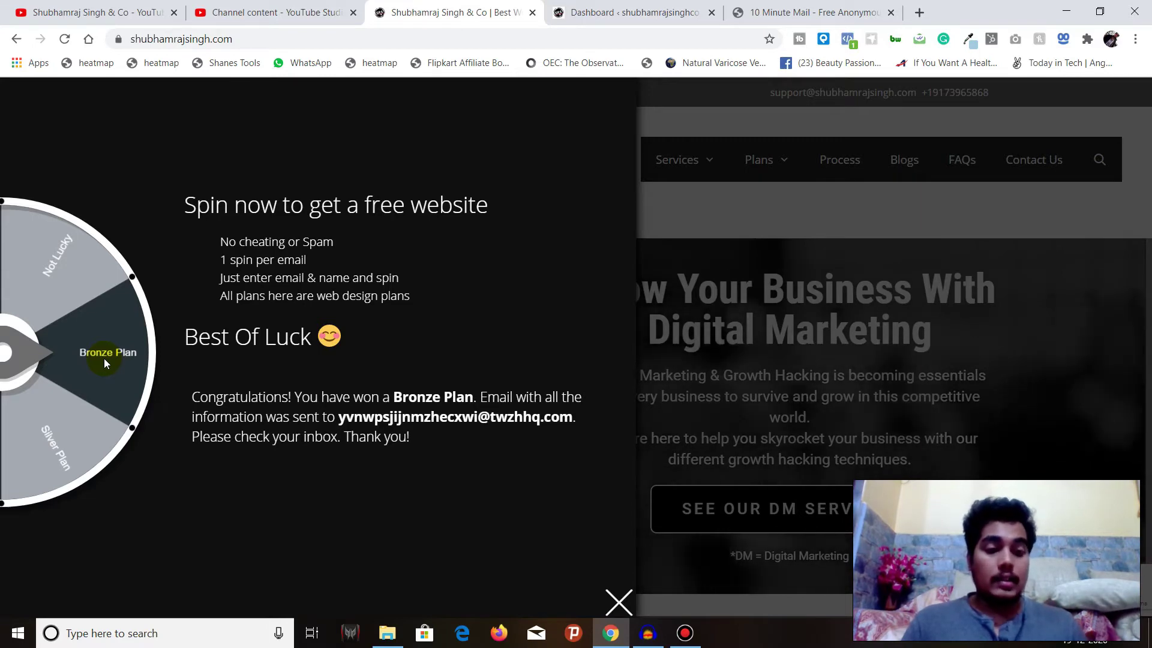
Open the congratulations email in the 10 Minute Mail inbox and read through it
click(798, 7)
scroll(710, 249, down, 3)
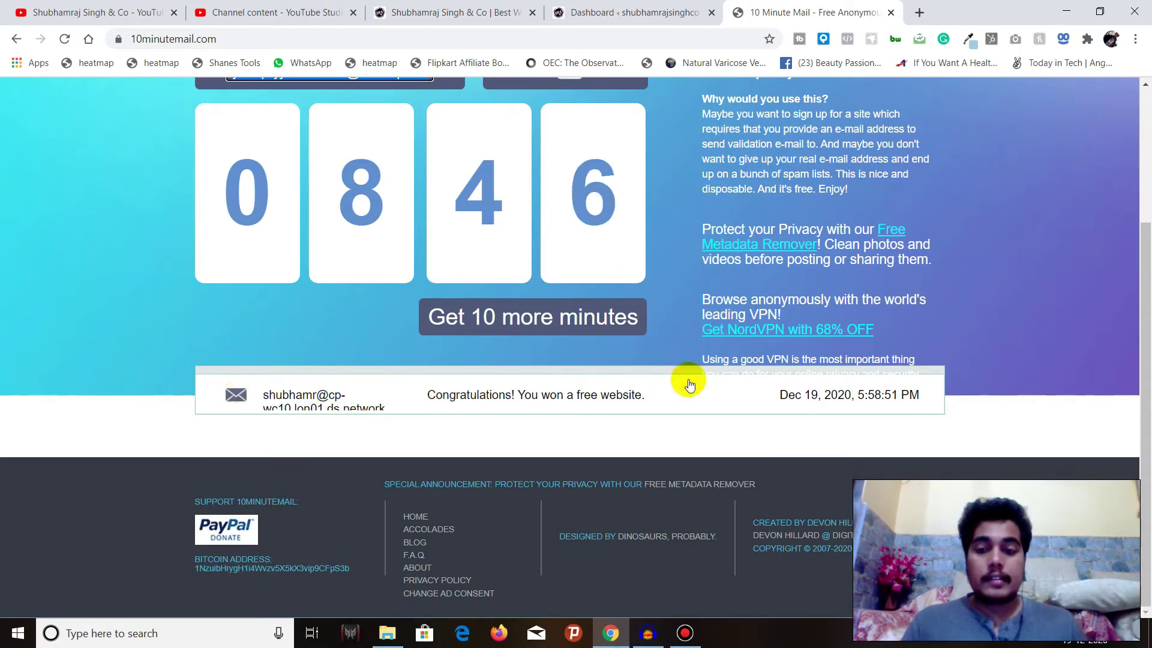
click(384, 406)
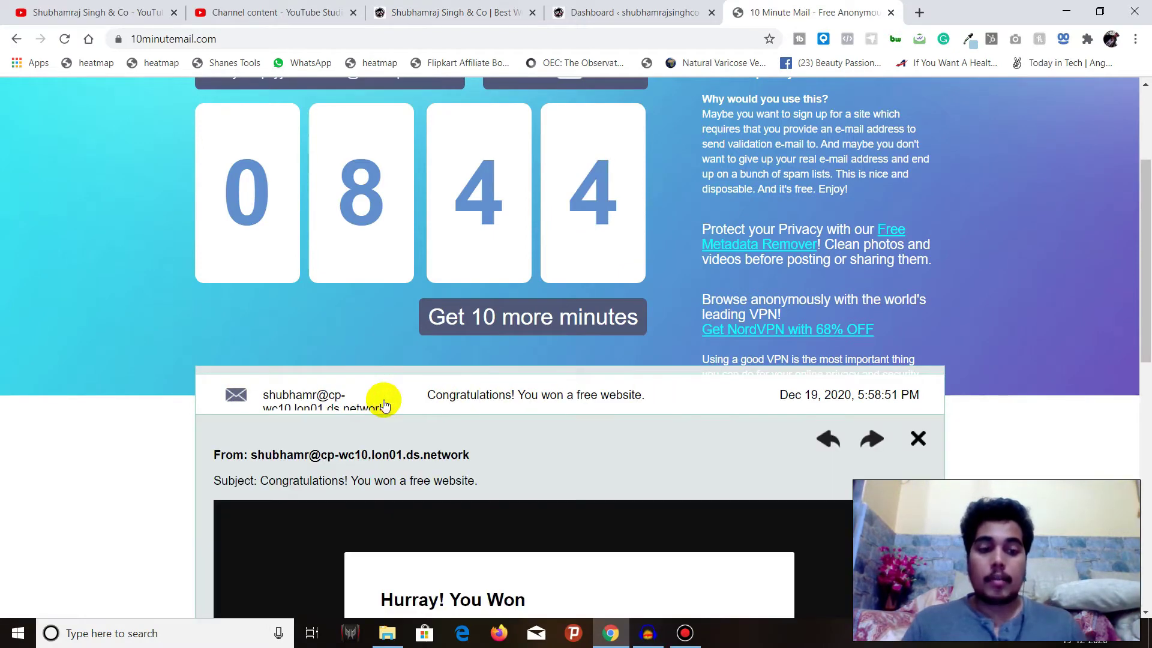
scroll(385, 405, down, 3)
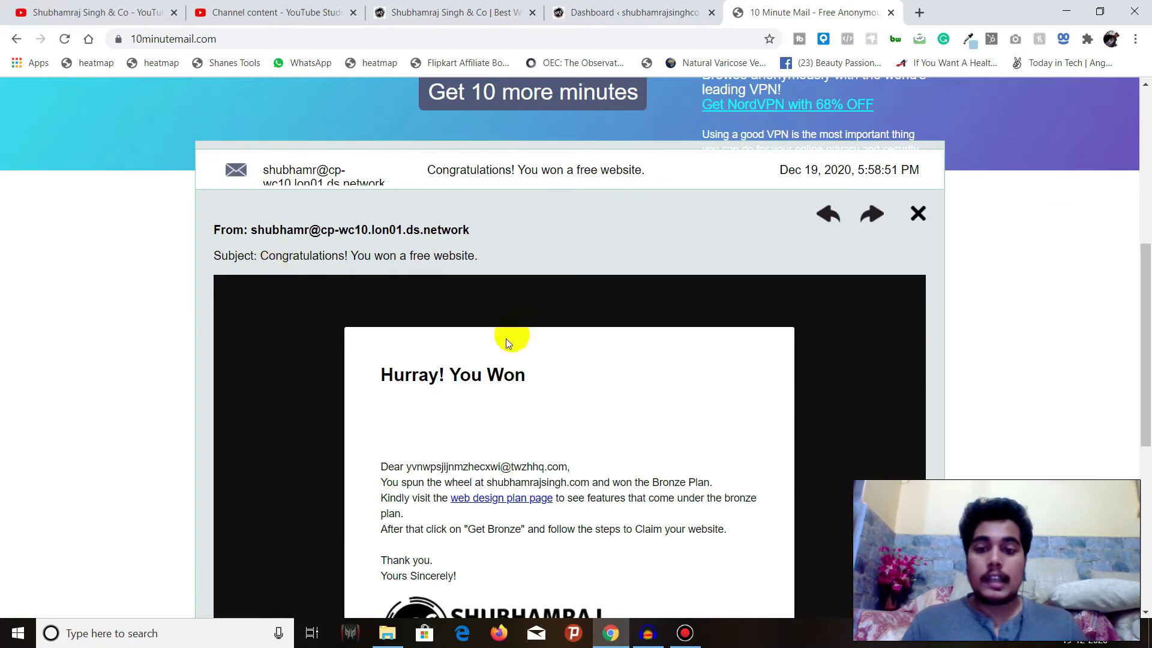
scroll(407, 384, down, 3)
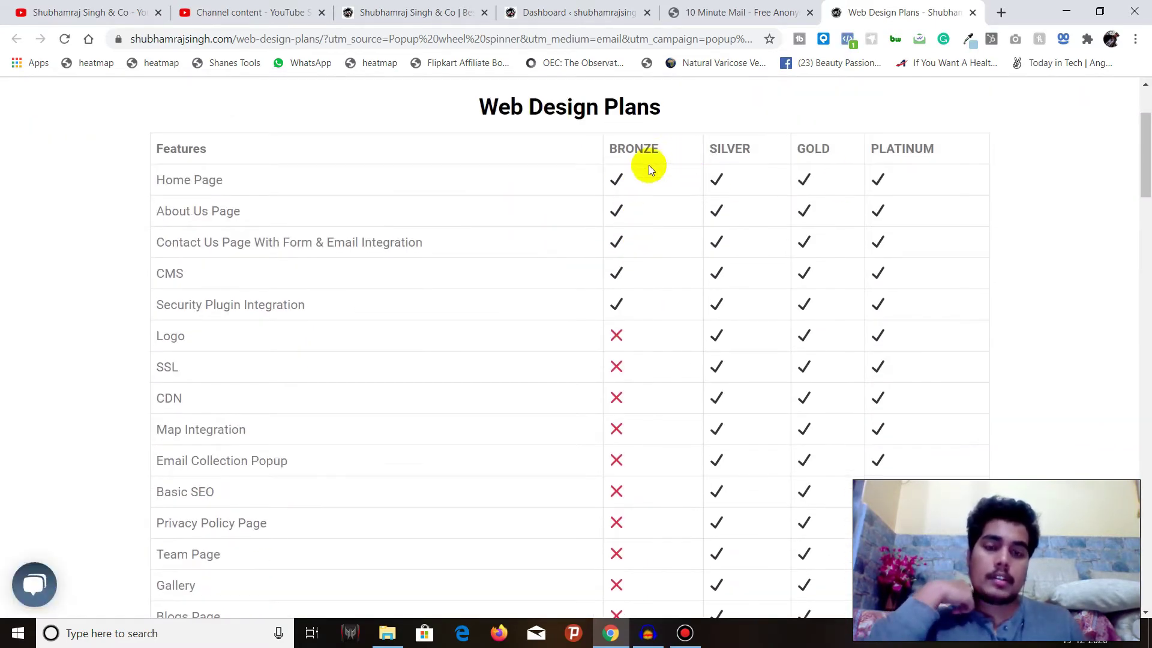
Compare the plans table, choose GET BRONZE FOR FREE, and review the claim steps and form
scroll(648, 167, down, 3)
scroll(647, 166, up, 4)
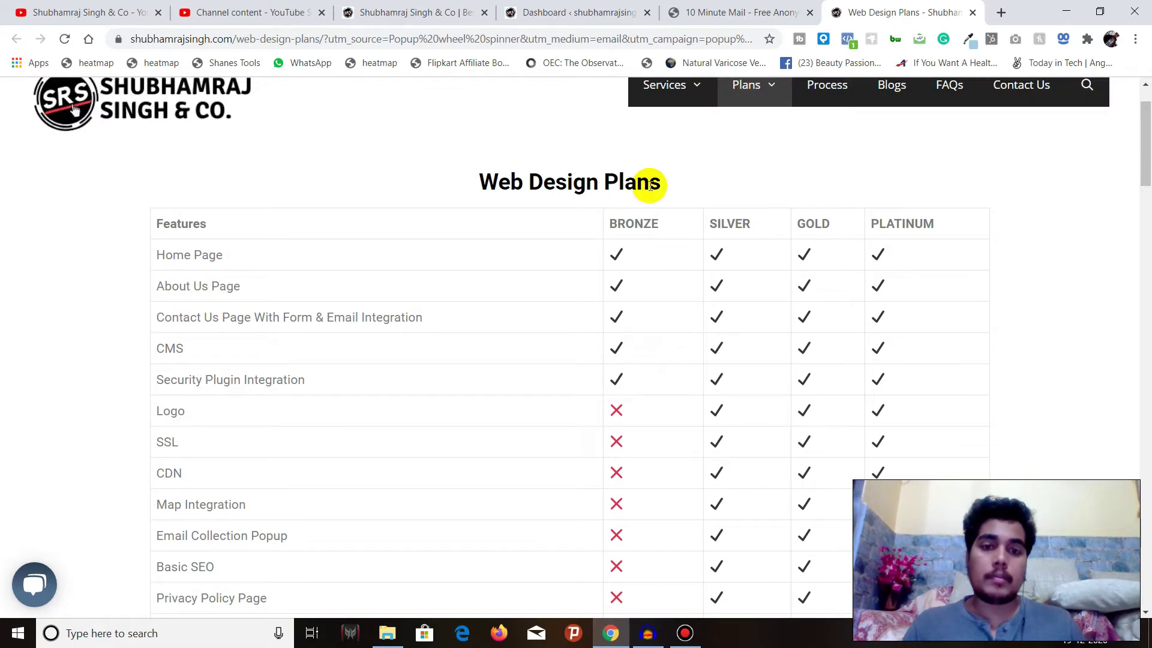
scroll(671, 217, down, 4)
scroll(728, 203, down, 15)
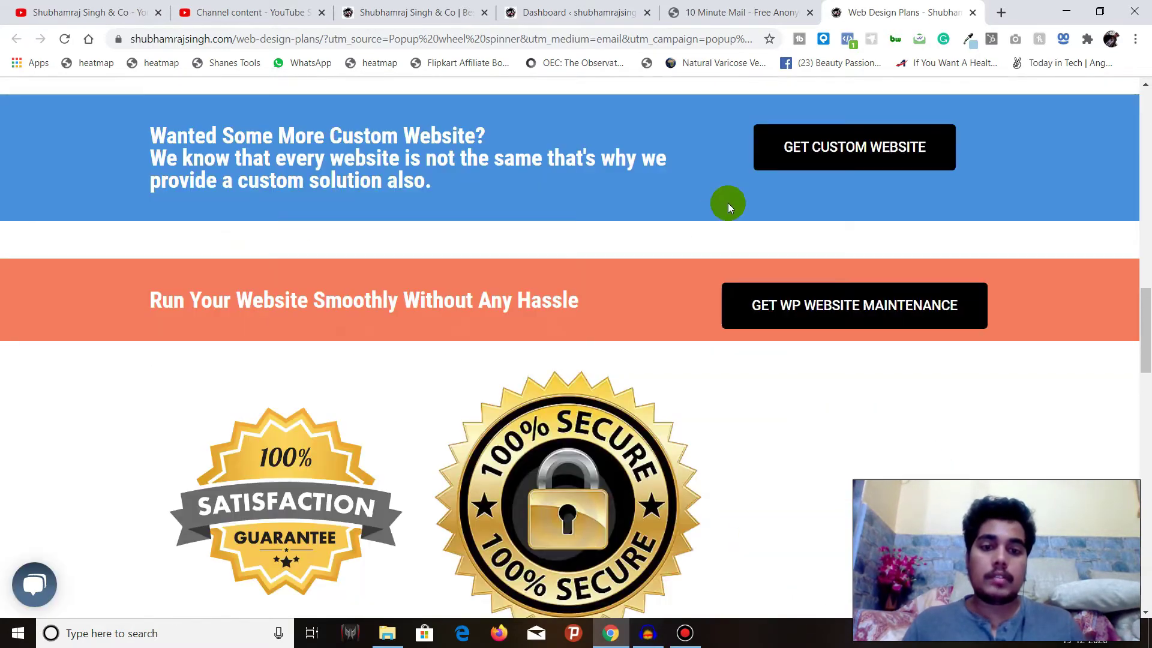
scroll(689, 231, up, 6)
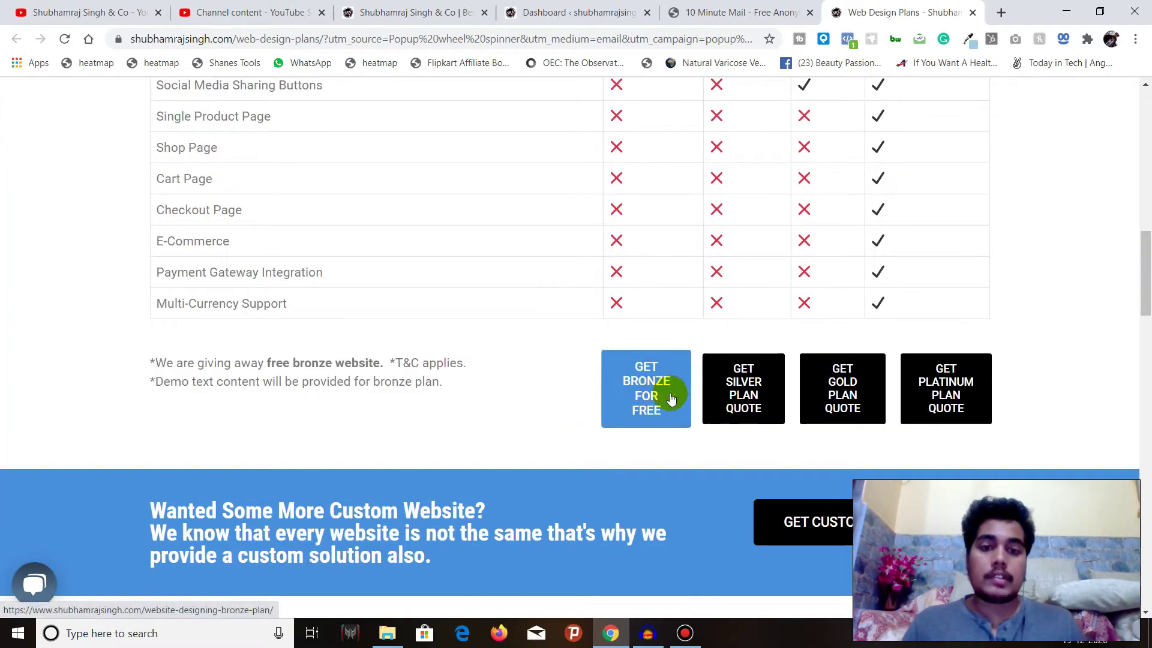
click(668, 391)
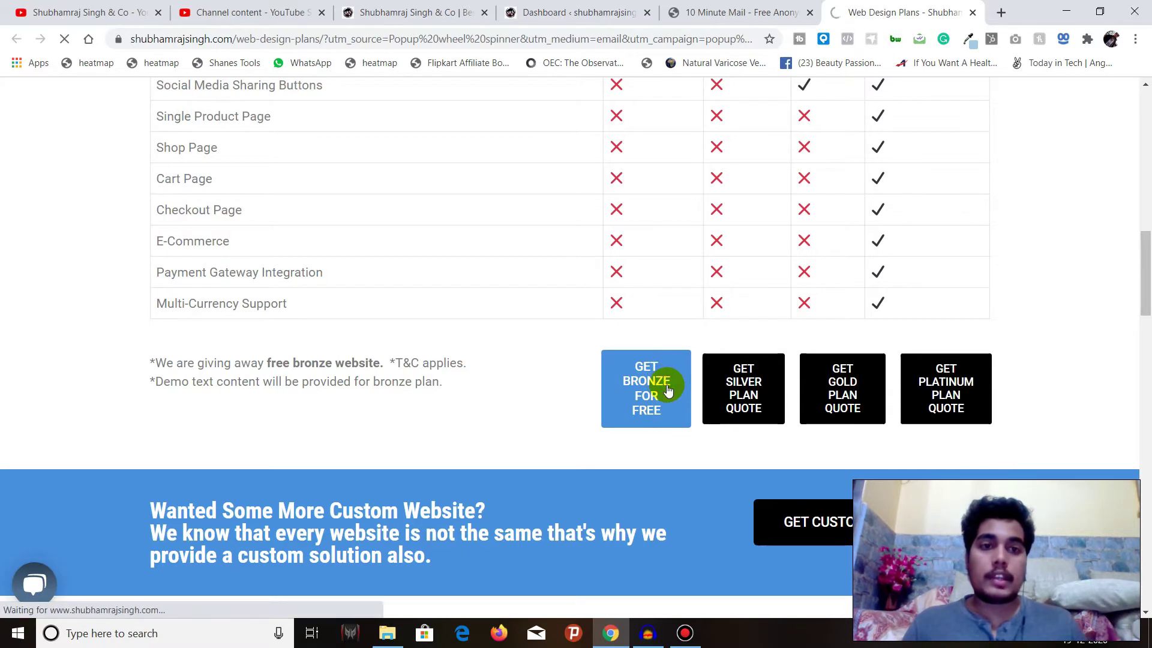
scroll(666, 386, down, 6)
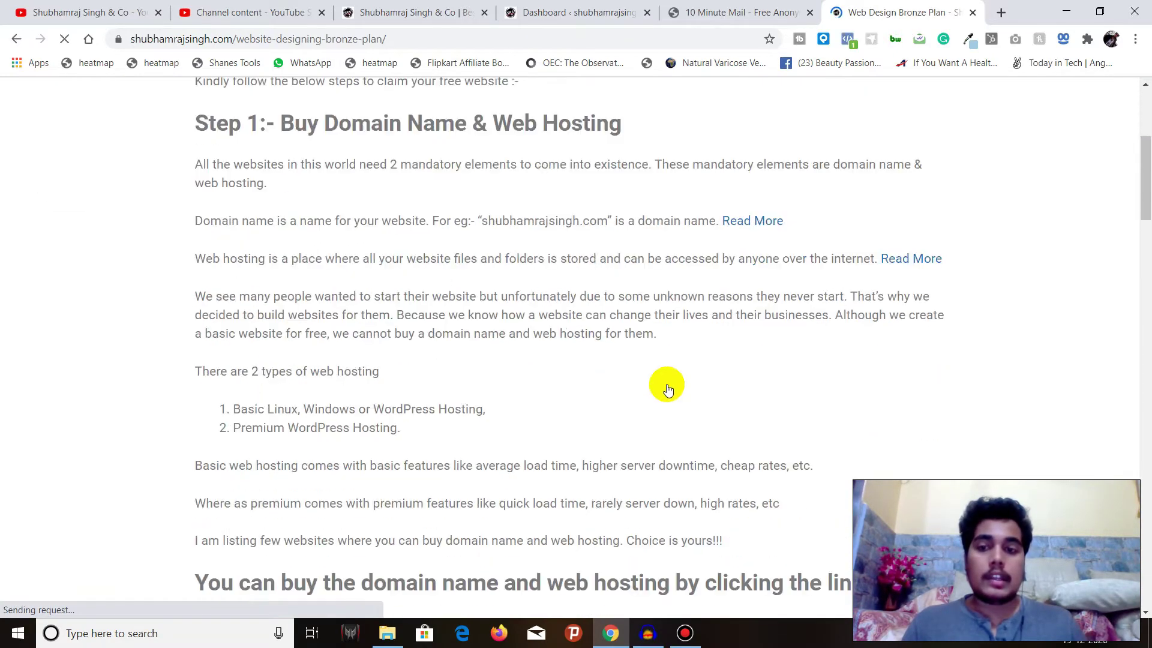
scroll(392, 198, down, 14)
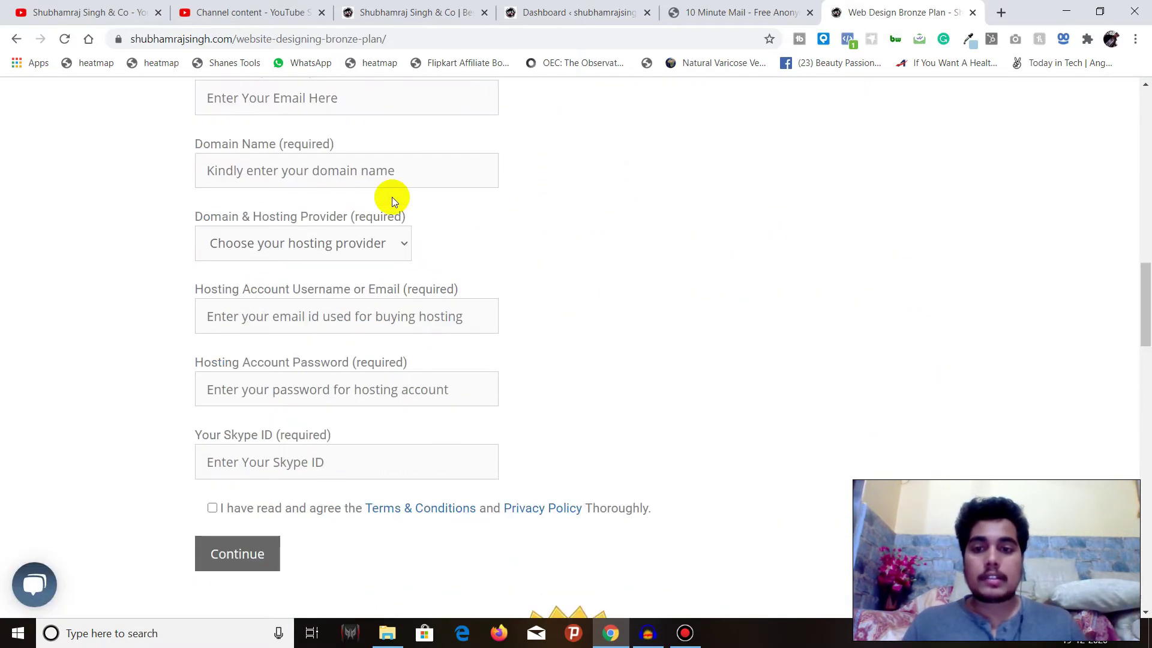
scroll(391, 198, up, 19)
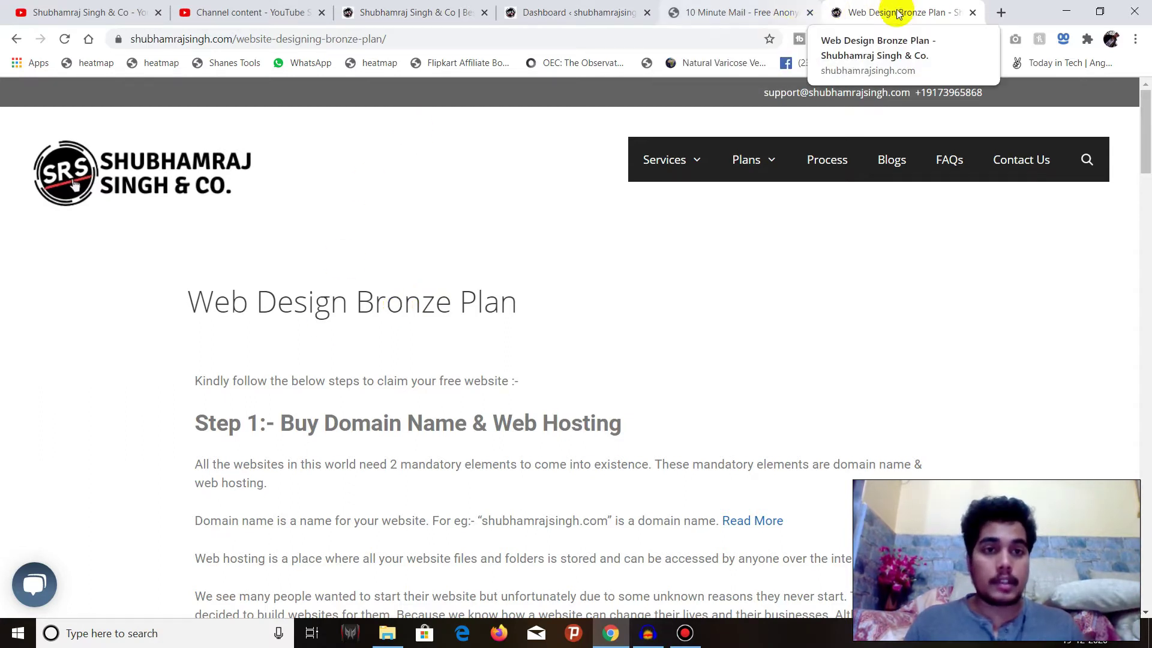
Close the Bronze Plan and temporary mail tabs, then dismiss the site's spin-wheel pop-up
click(973, 14)
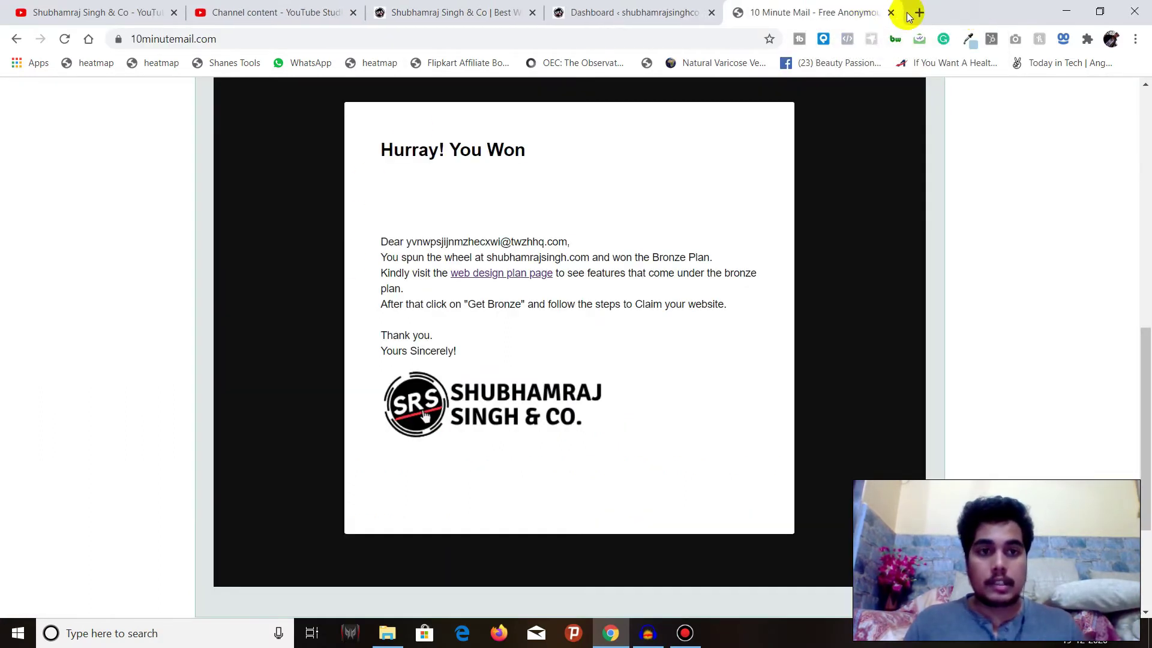
click(892, 13)
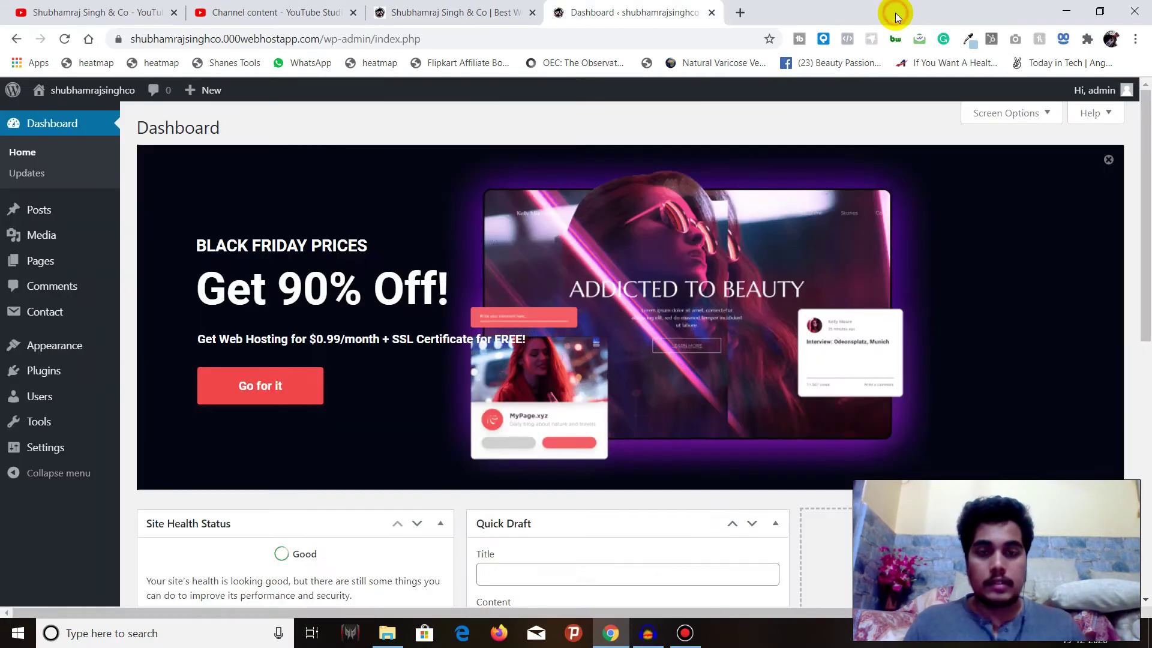
click(516, 12)
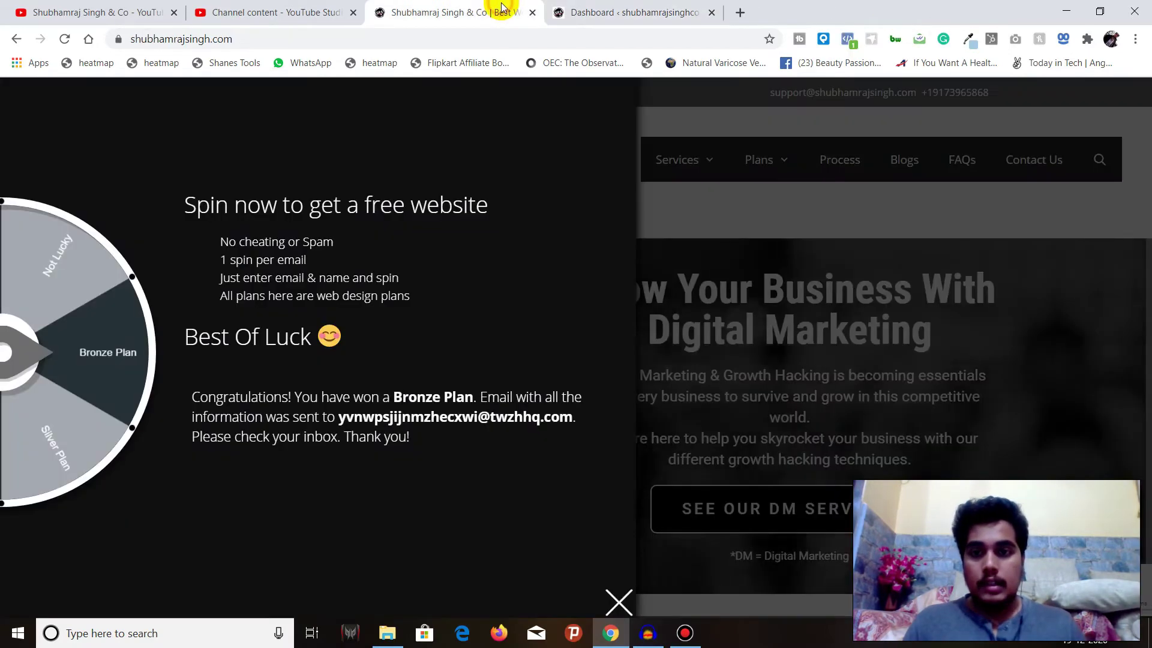
click(619, 602)
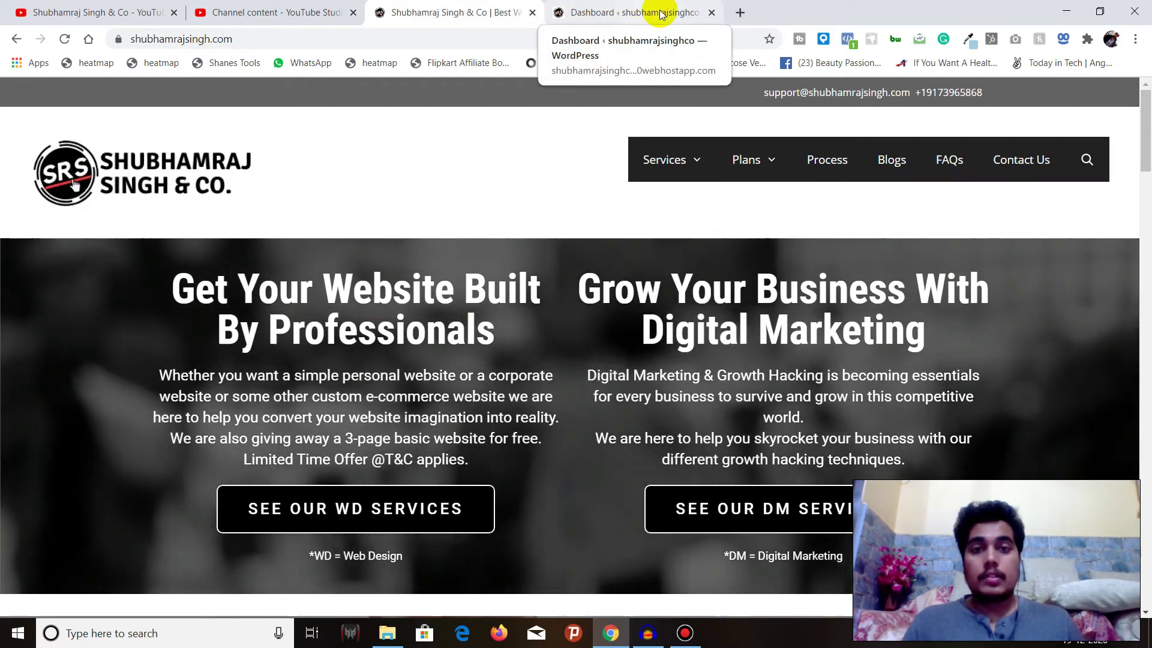
Back in the dashboard, dismiss the Black Friday banner and go to Plugins > Add New
click(663, 13)
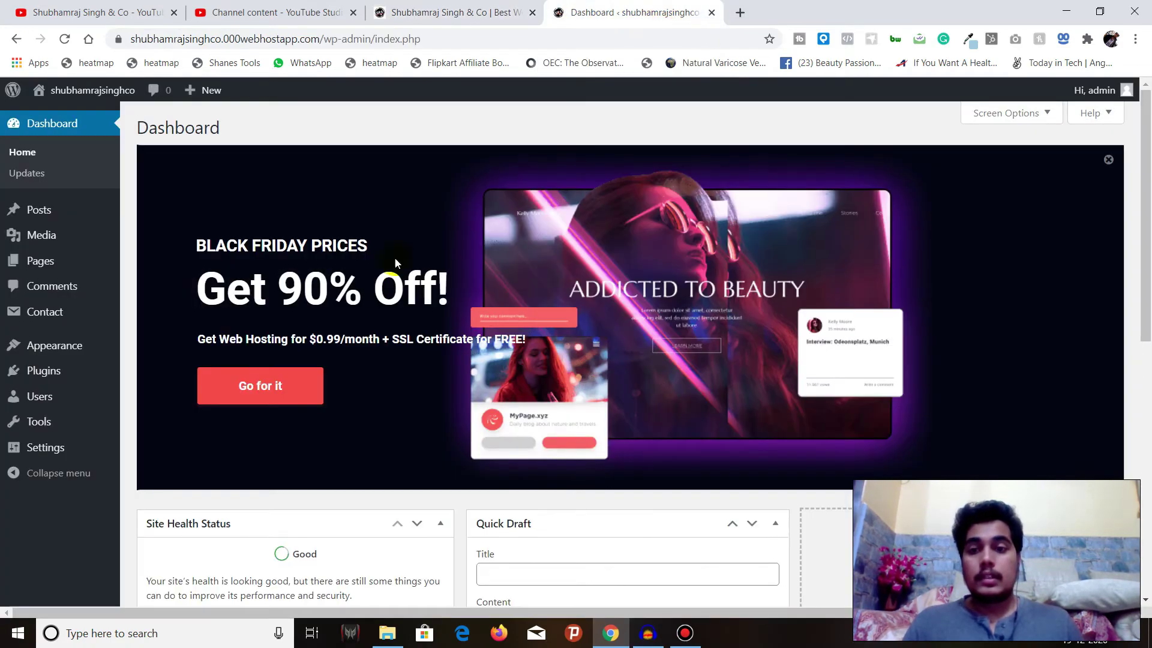
click(1108, 162)
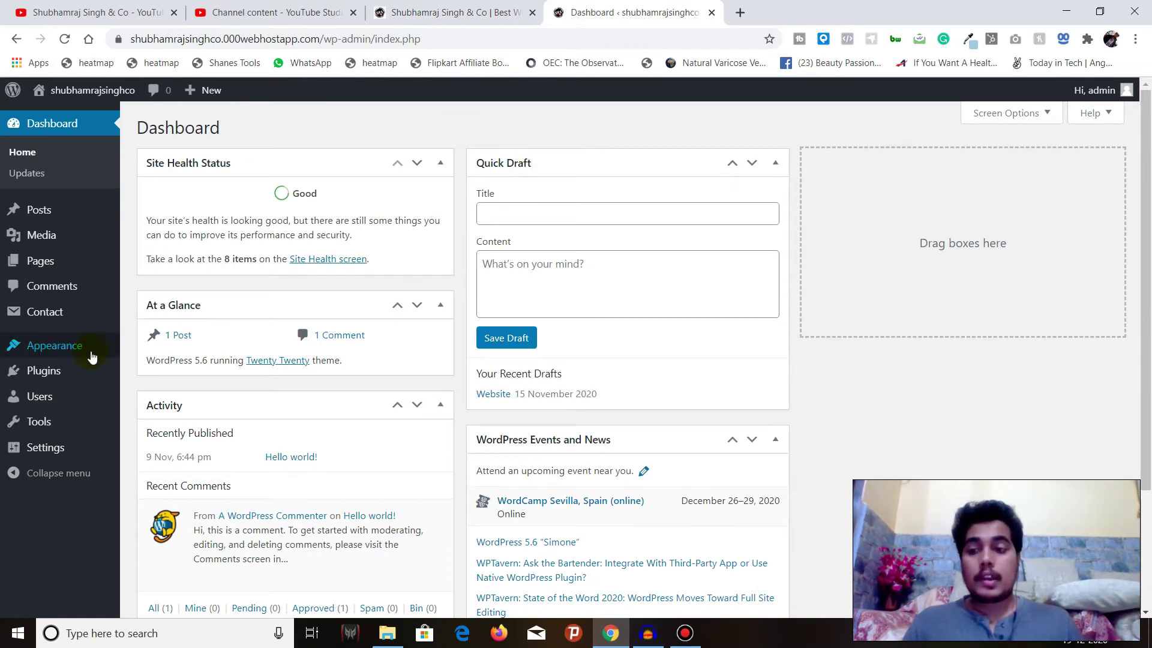
mouse_move(78, 372)
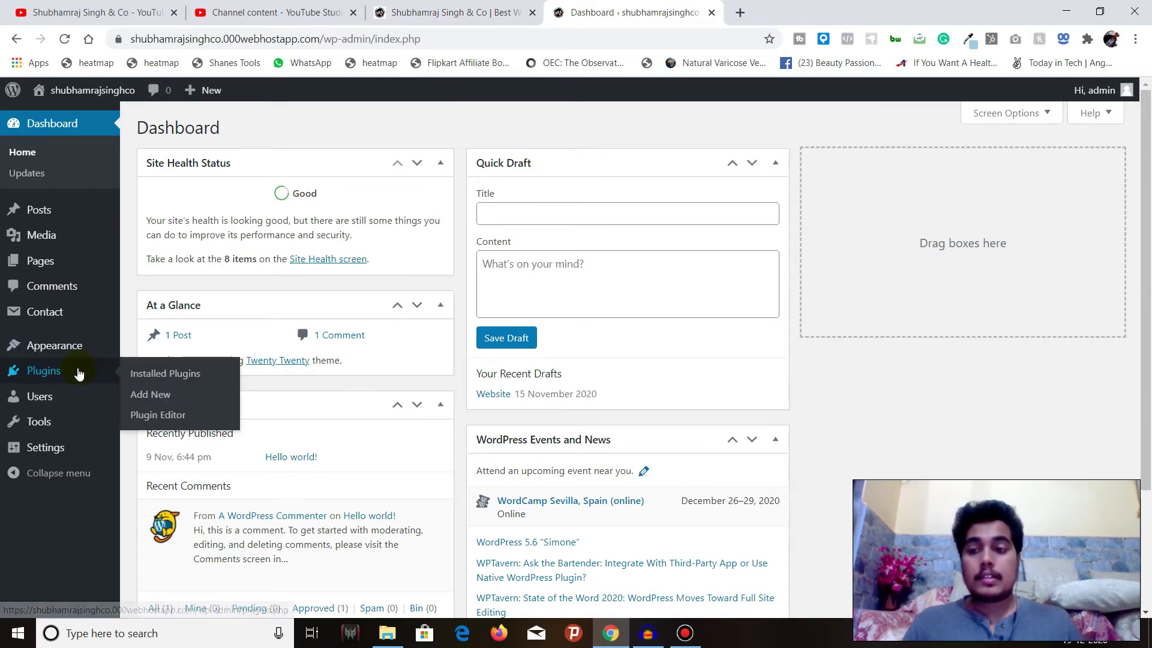
click(150, 400)
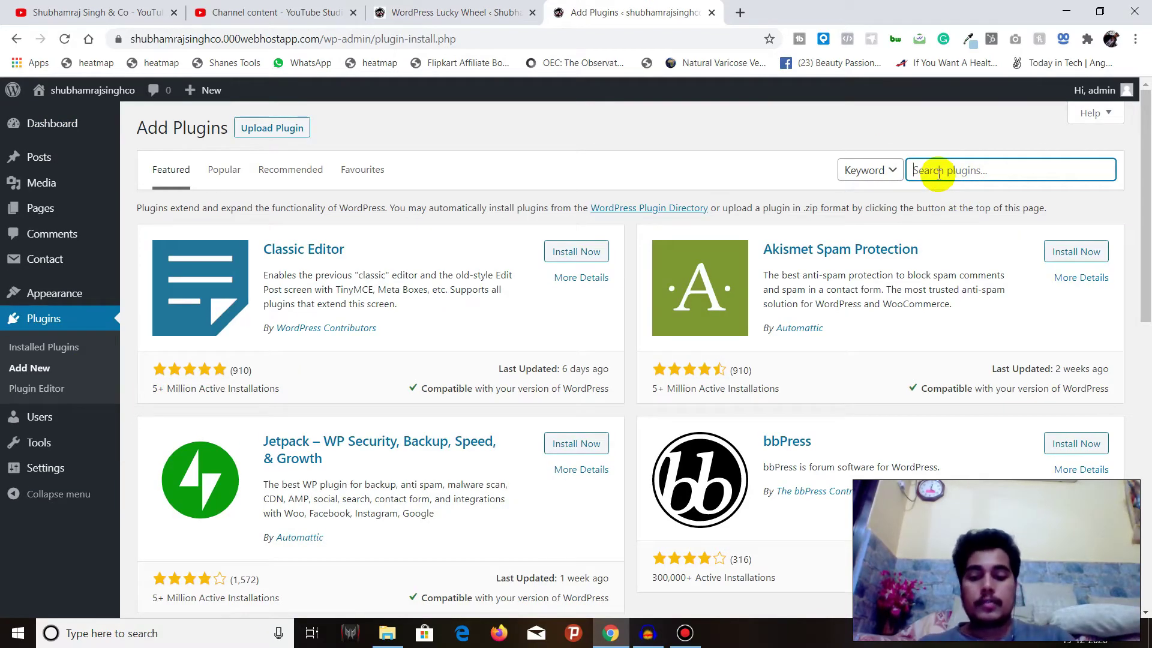
Search 'wordpress lucky', then install and activate the WordPress Lucky Wheel plugin
text(wordpress)
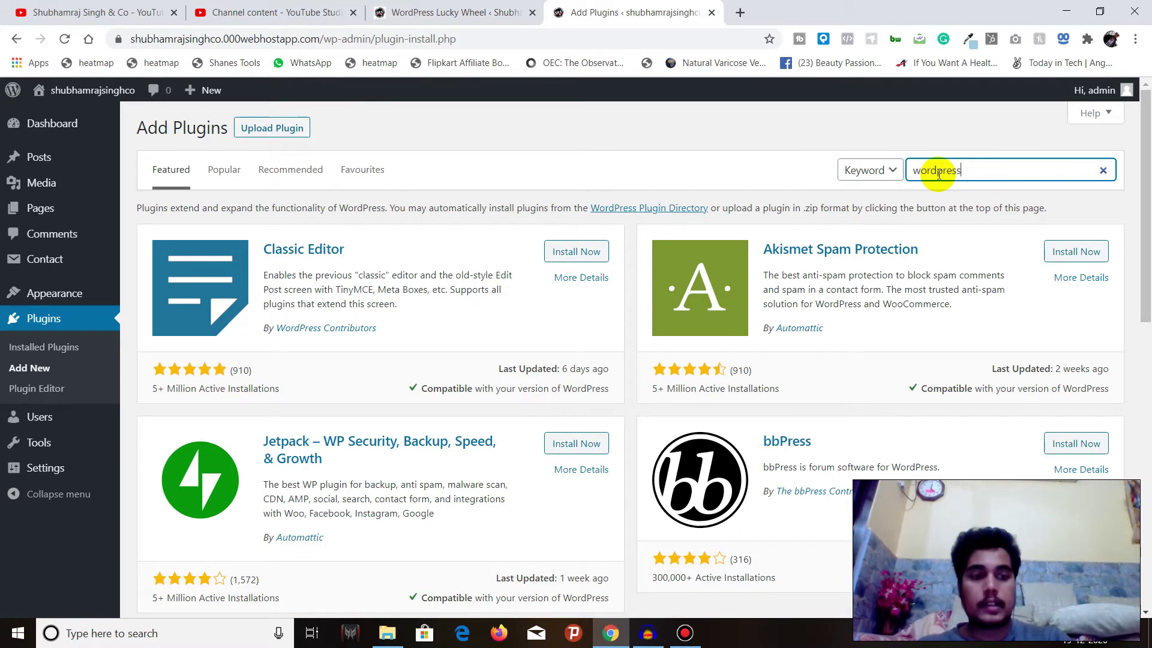
text( lucky wheel)
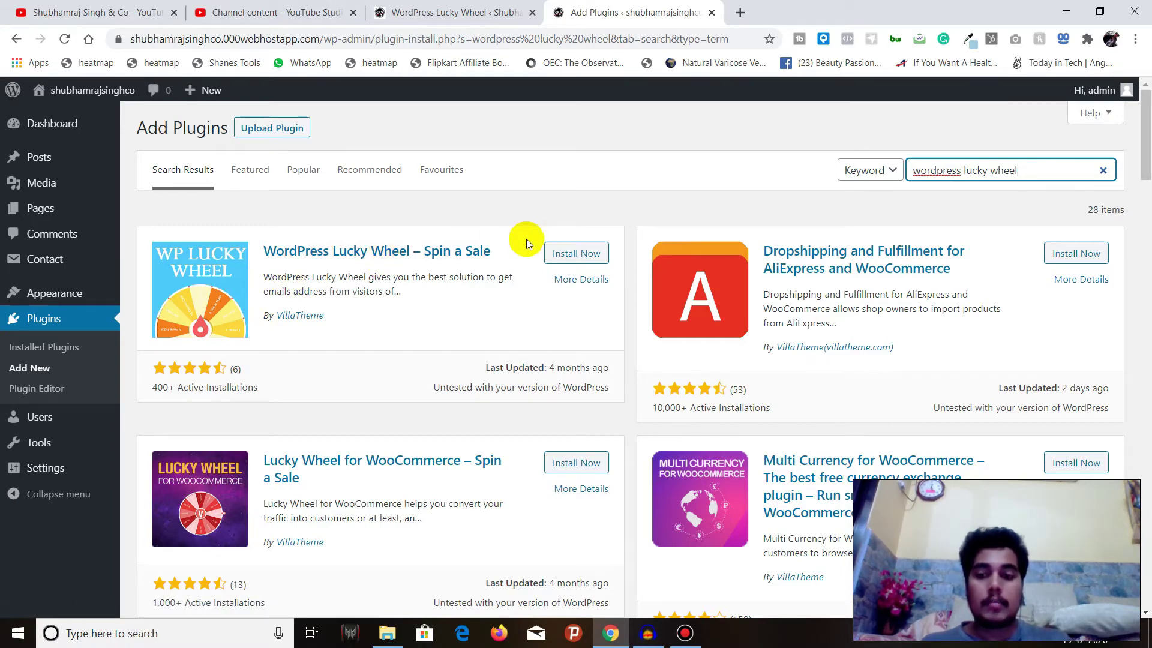
scroll(421, 385, down, 7)
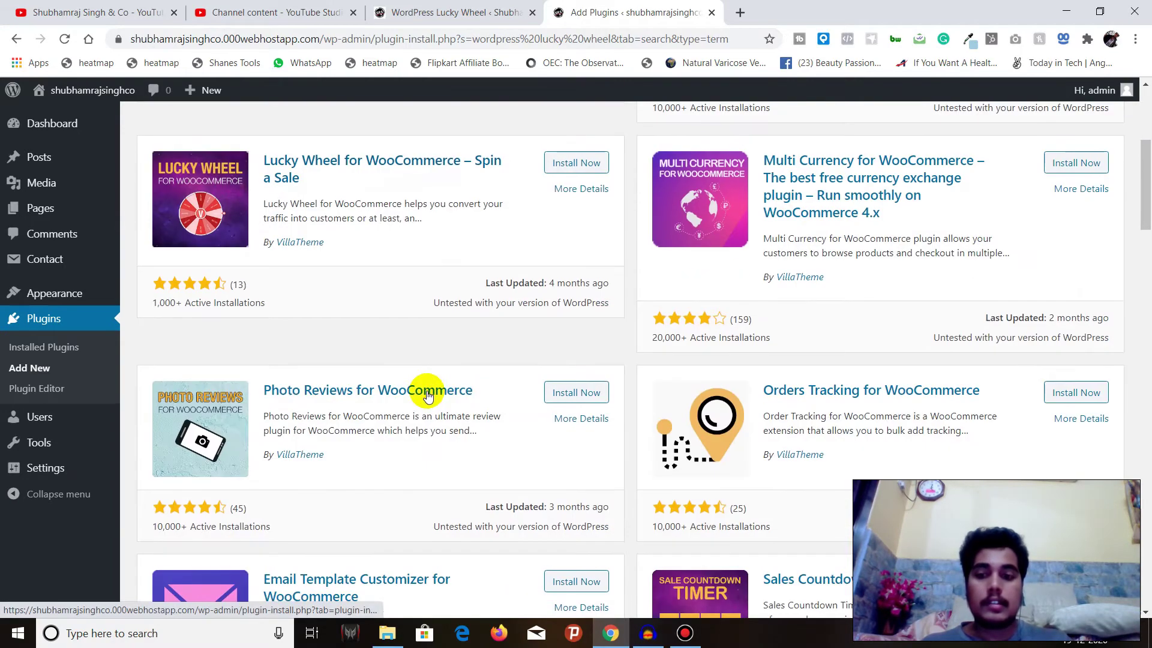
scroll(421, 385, up, 7)
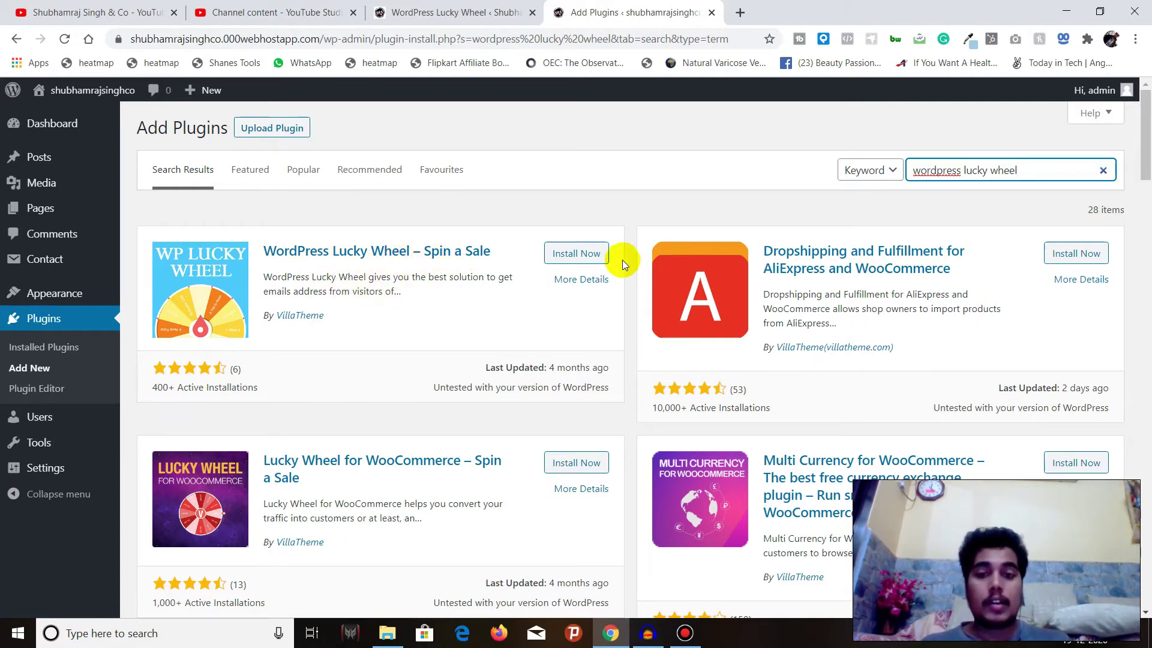
click(557, 253)
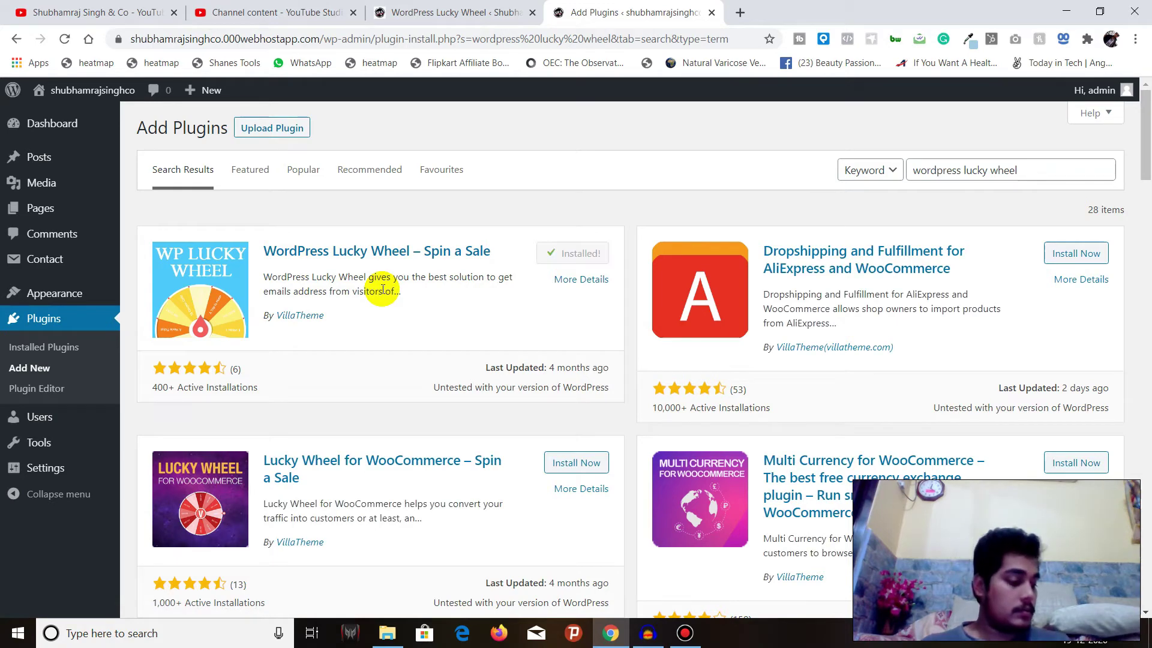
click(583, 253)
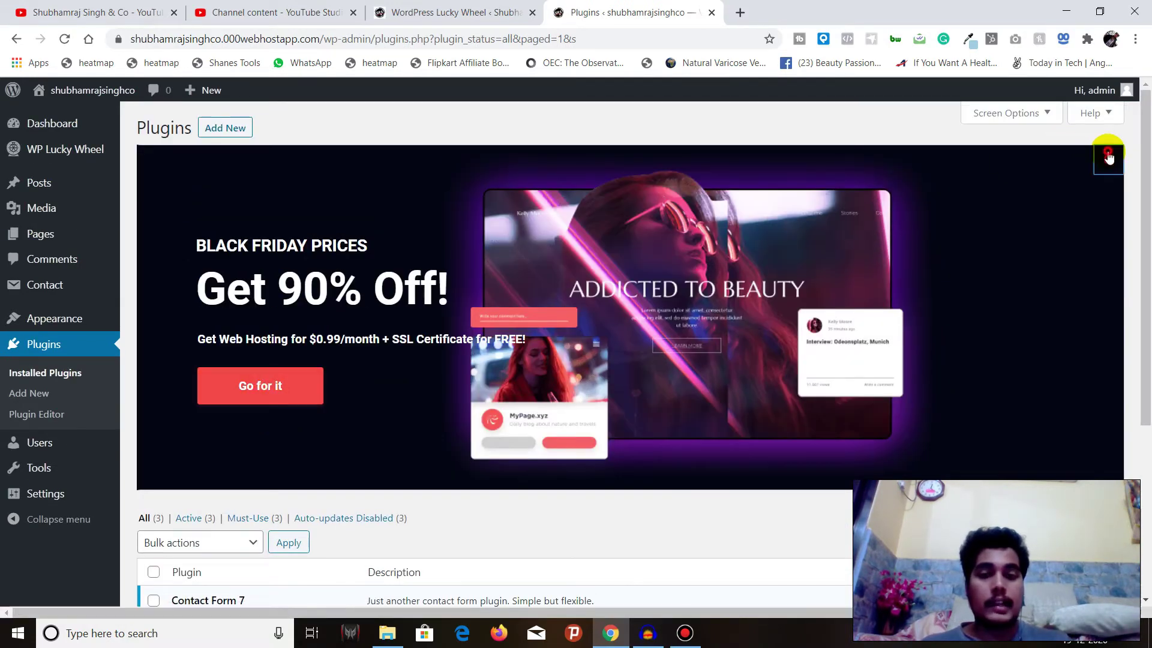
Open the WordPress Lucky Wheel settings, dismissing the promo banners
click(1108, 157)
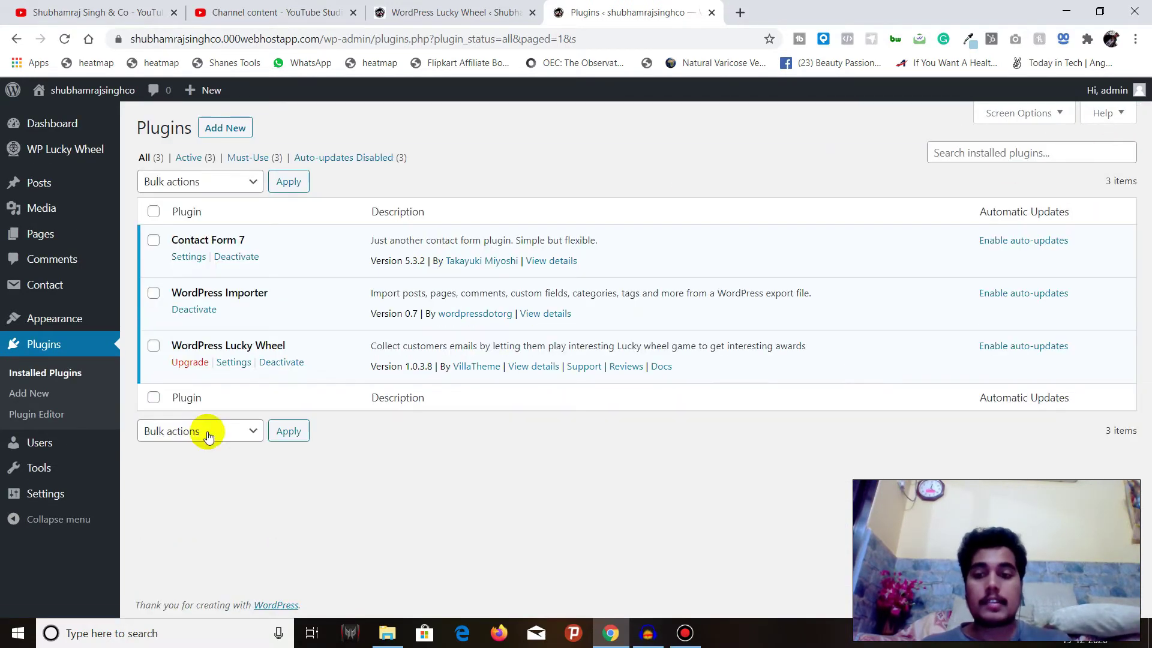
click(234, 363)
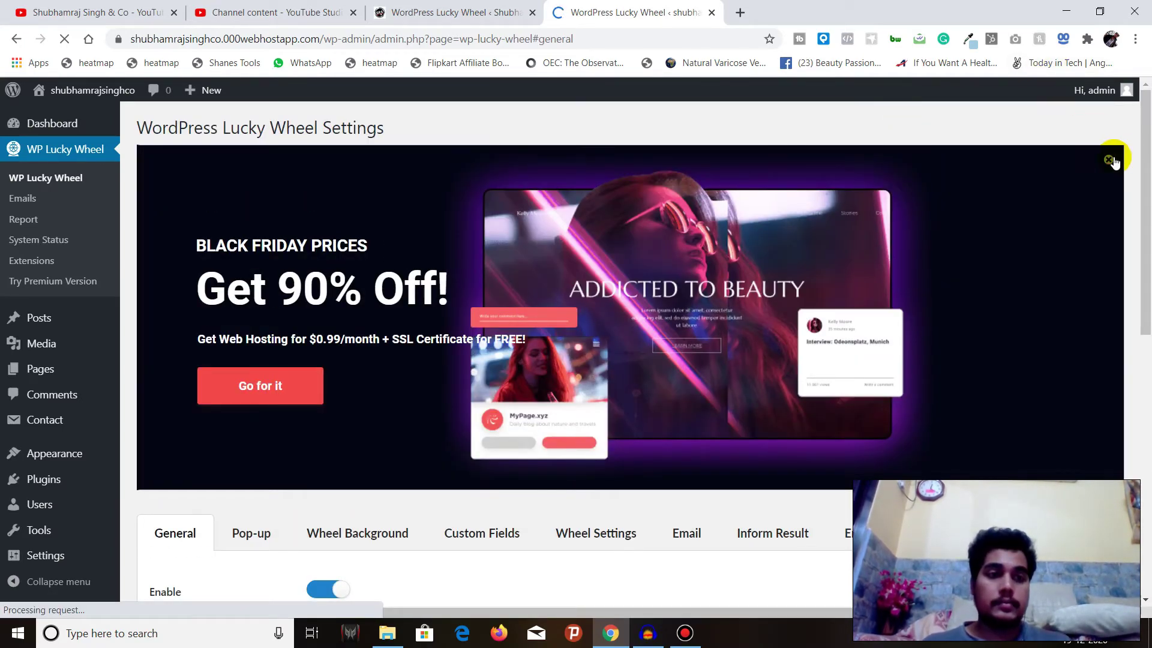
click(1107, 159)
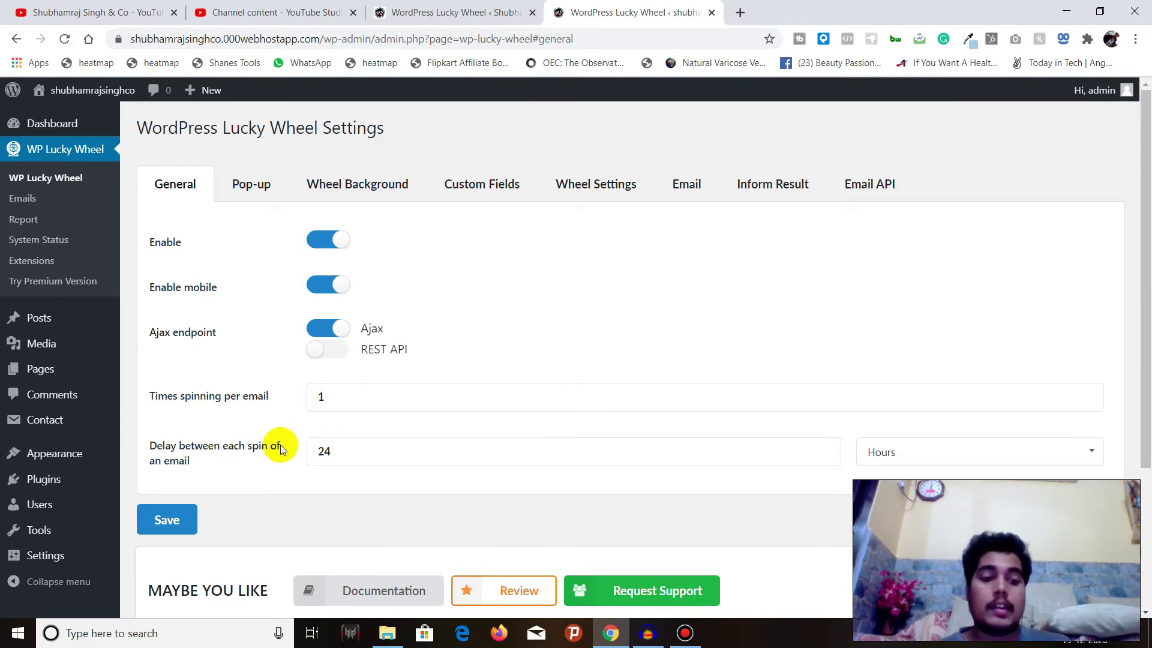
Check the General options, keeping the spin delay unit as Hours
scroll(280, 444, down, 2)
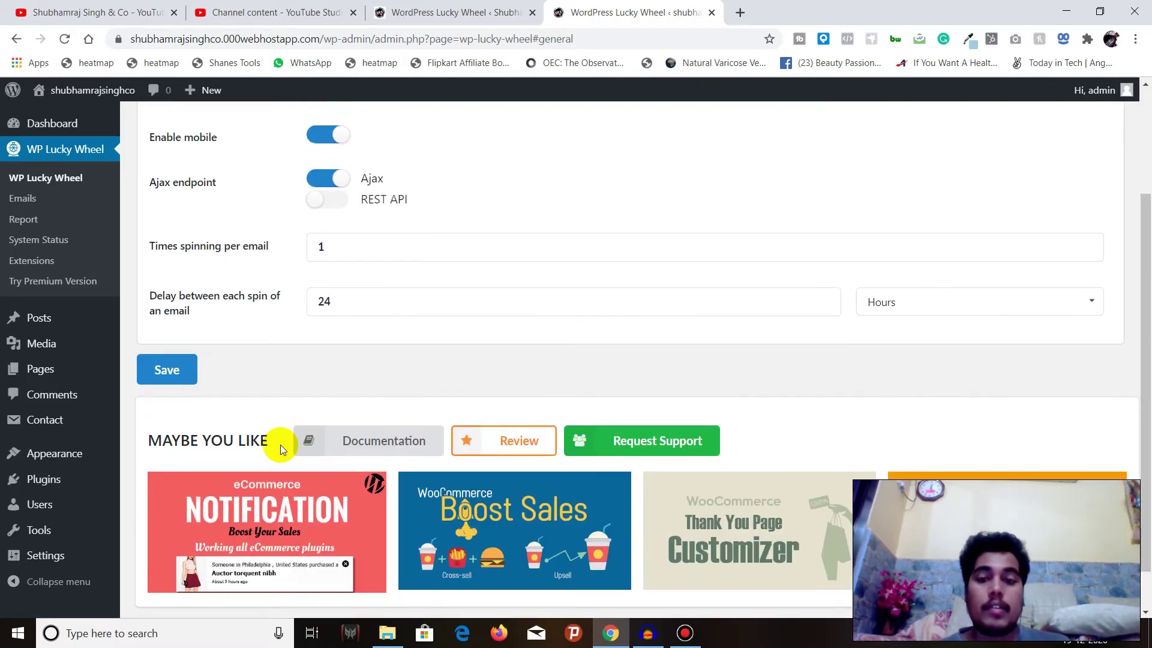
click(936, 302)
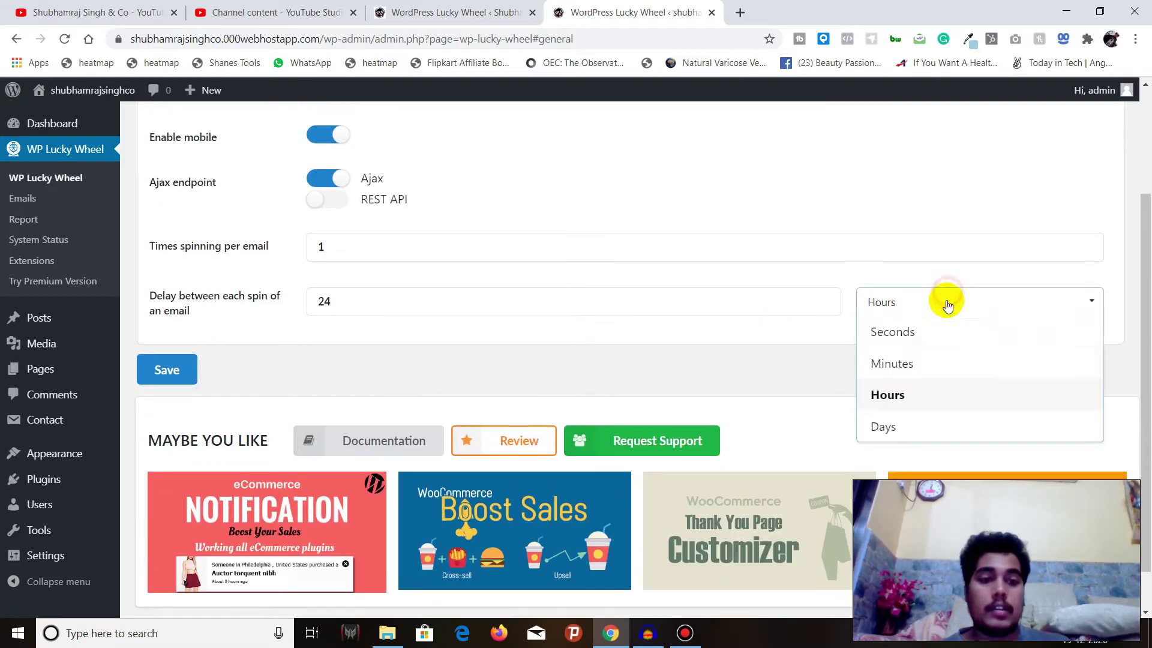
click(791, 339)
scroll(361, 361, up, 2)
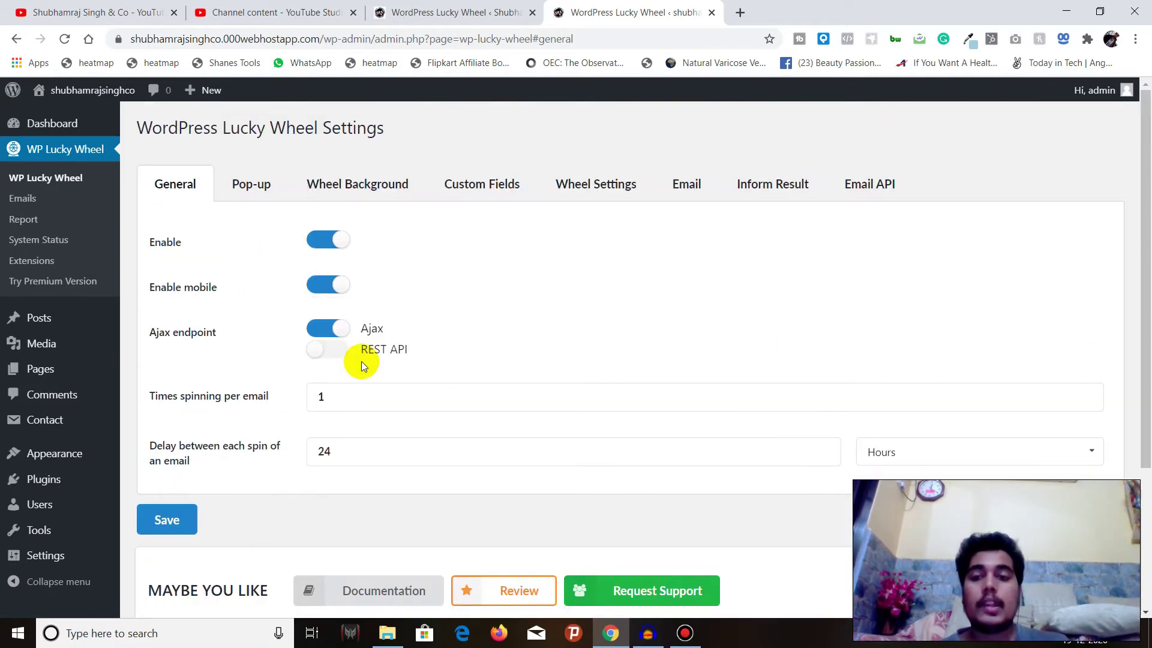
scroll(361, 361, down, 3)
scroll(264, 372, up, 1)
On the Pop-up tab, set the pop-up icon position to Middle Right
scroll(285, 223, up, 3)
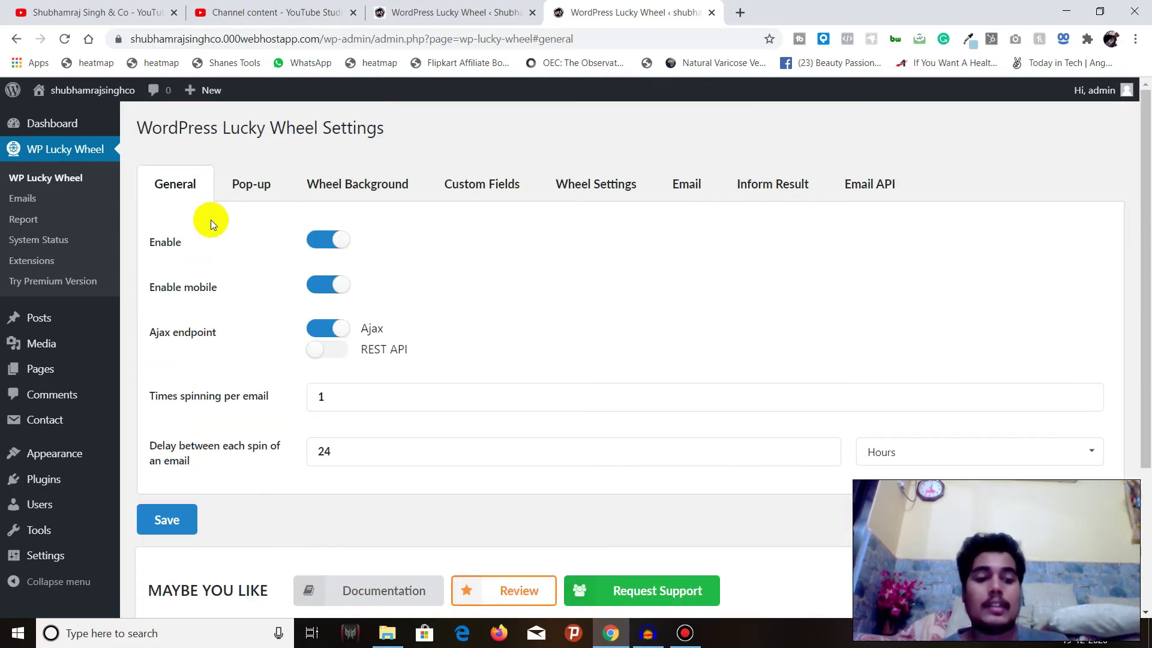
click(250, 189)
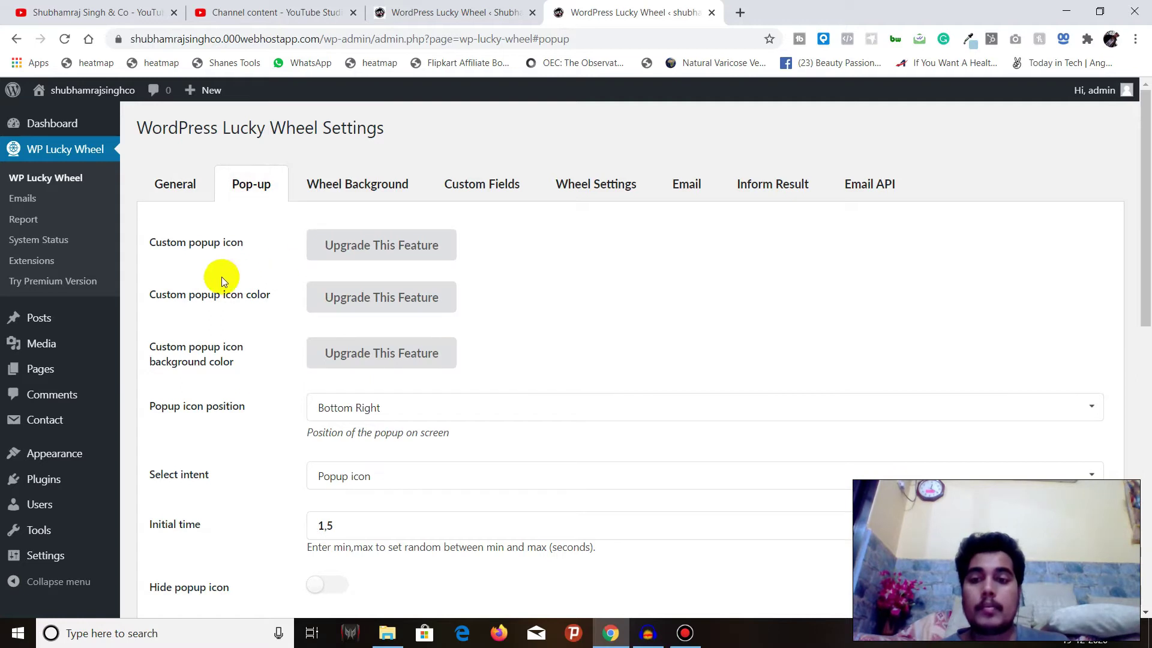
scroll(221, 272, down, 3)
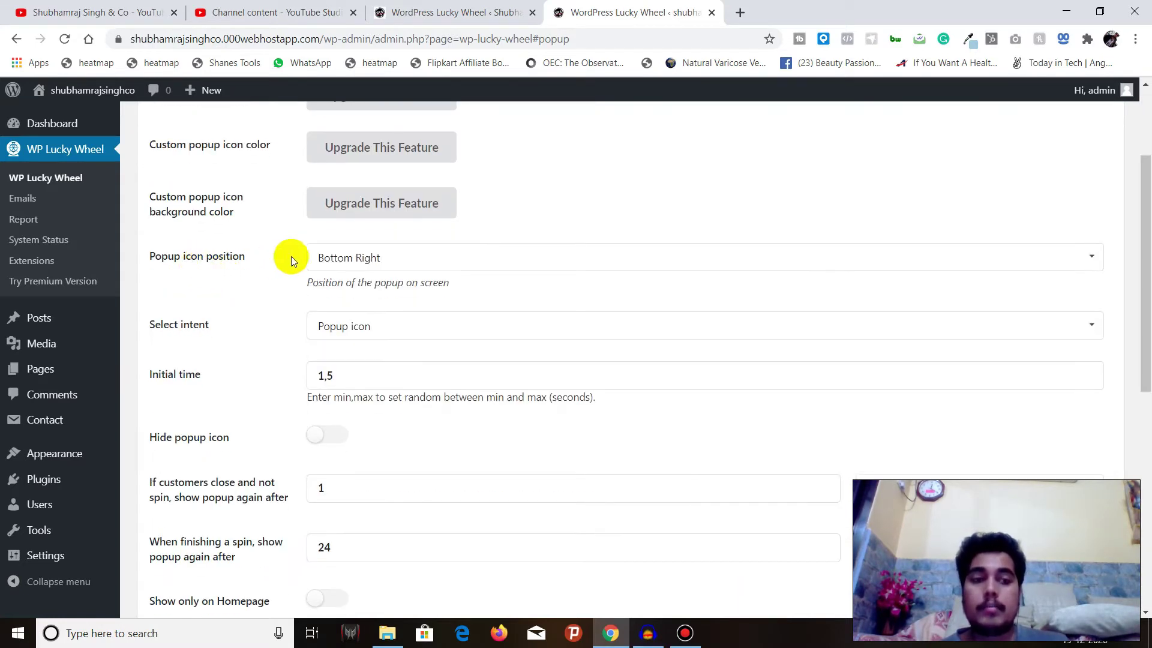
click(504, 257)
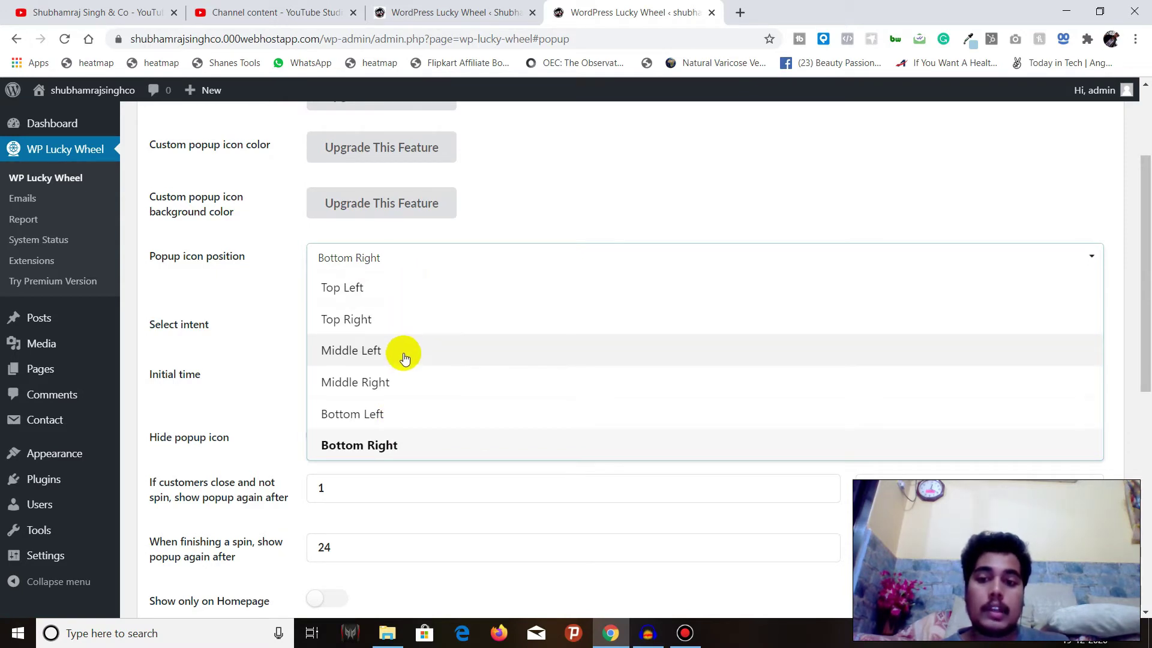
click(398, 386)
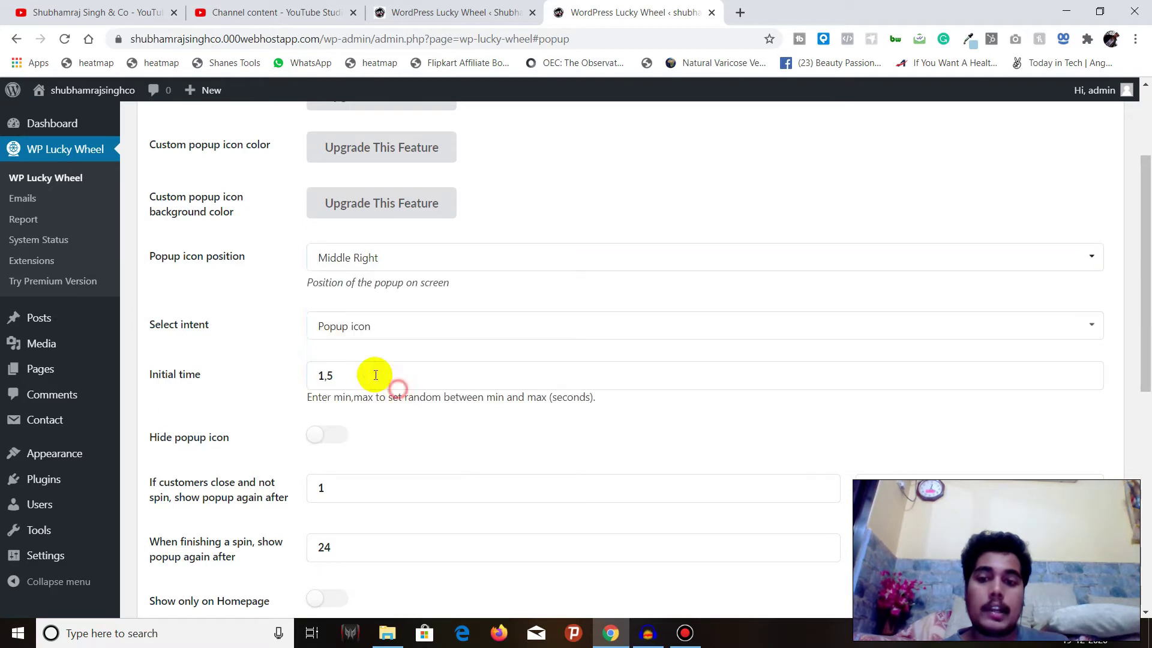
Review the Select intent options and keep 'Popup icon' as the wheel's trigger
click(356, 325)
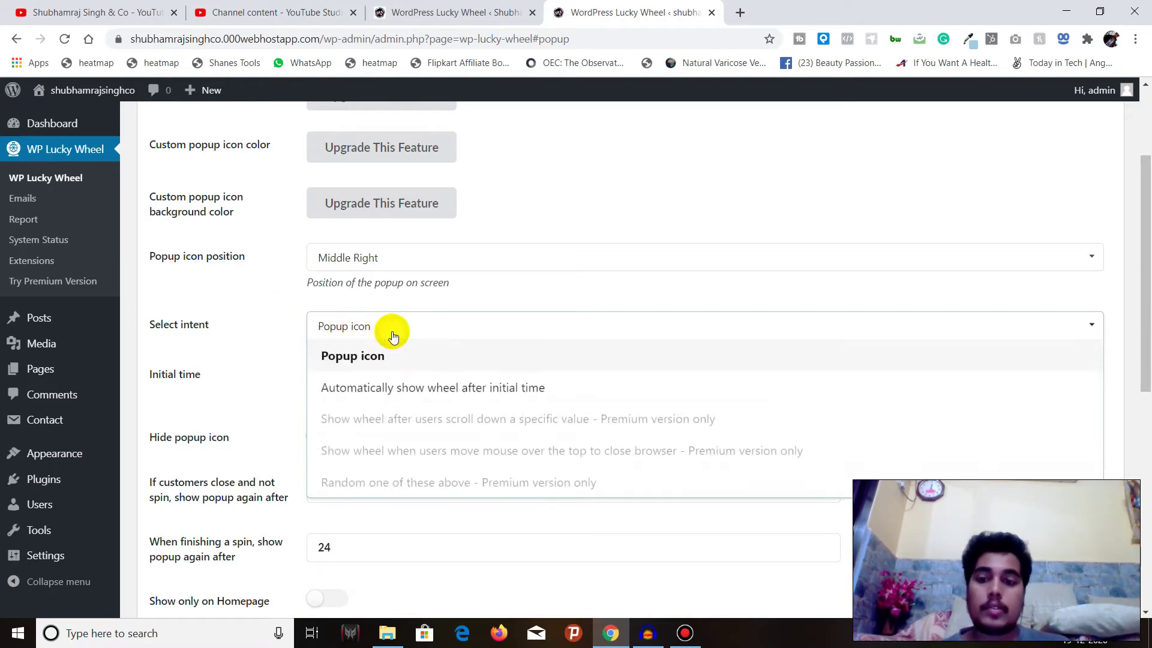
click(276, 323)
click(367, 322)
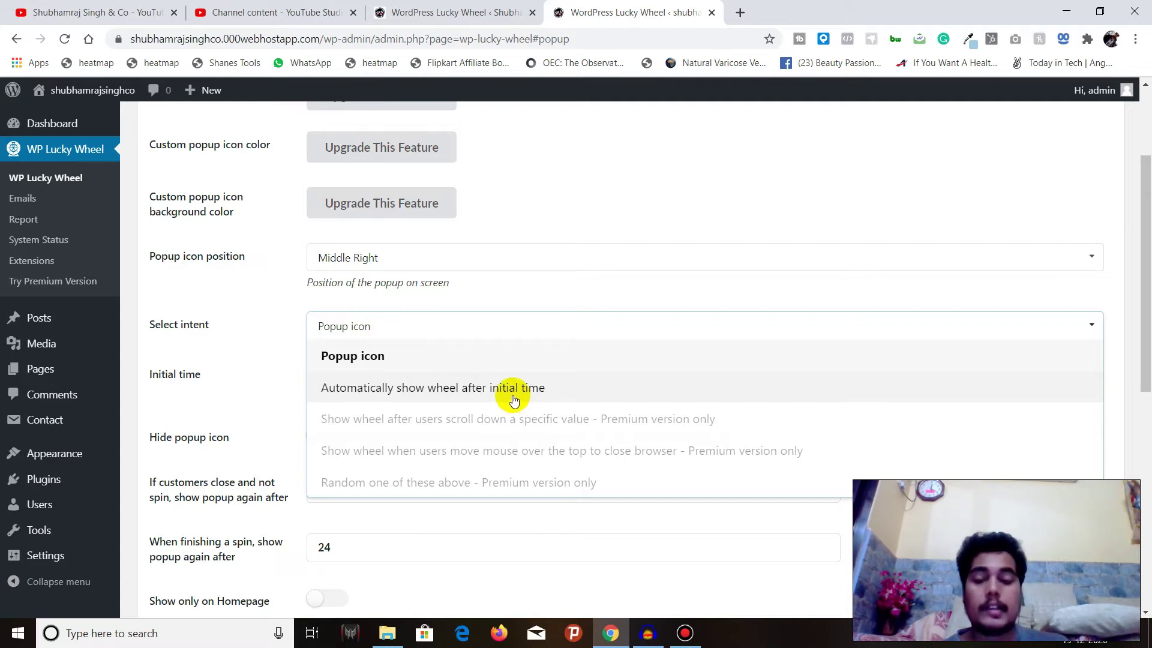
click(239, 323)
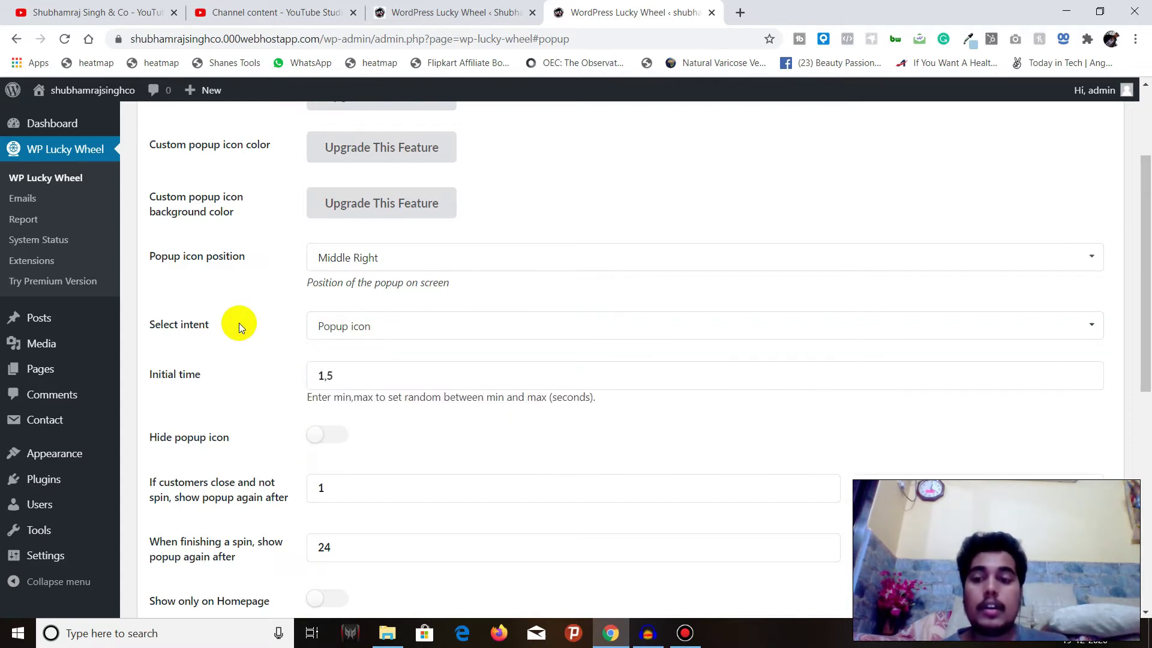
click(375, 322)
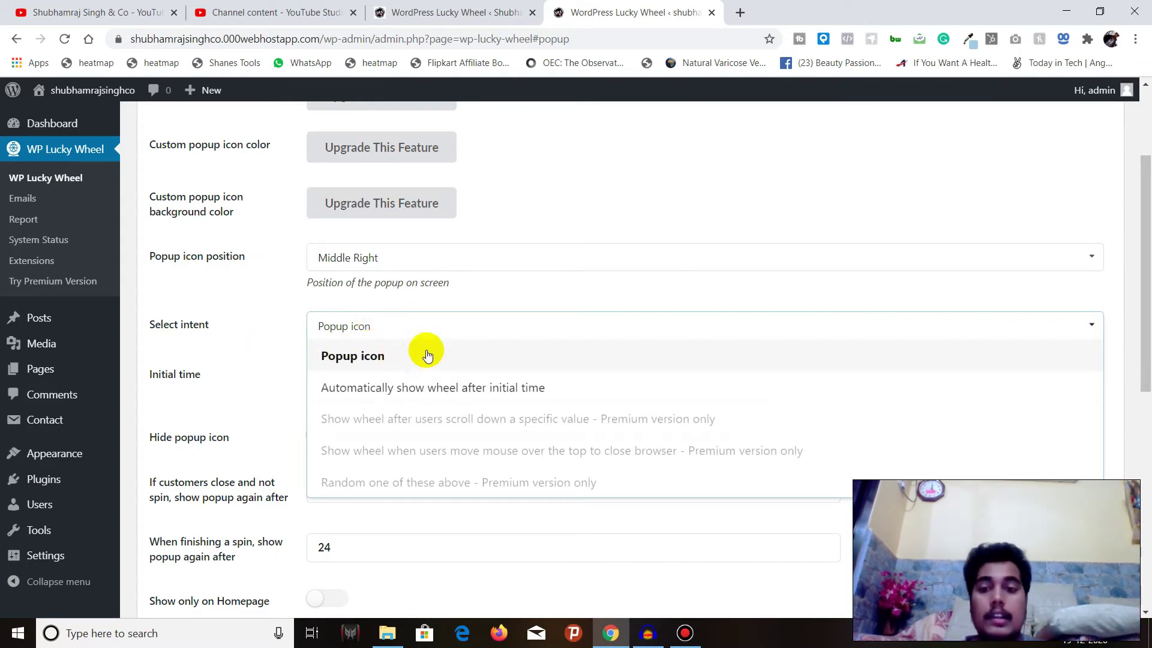
click(478, 322)
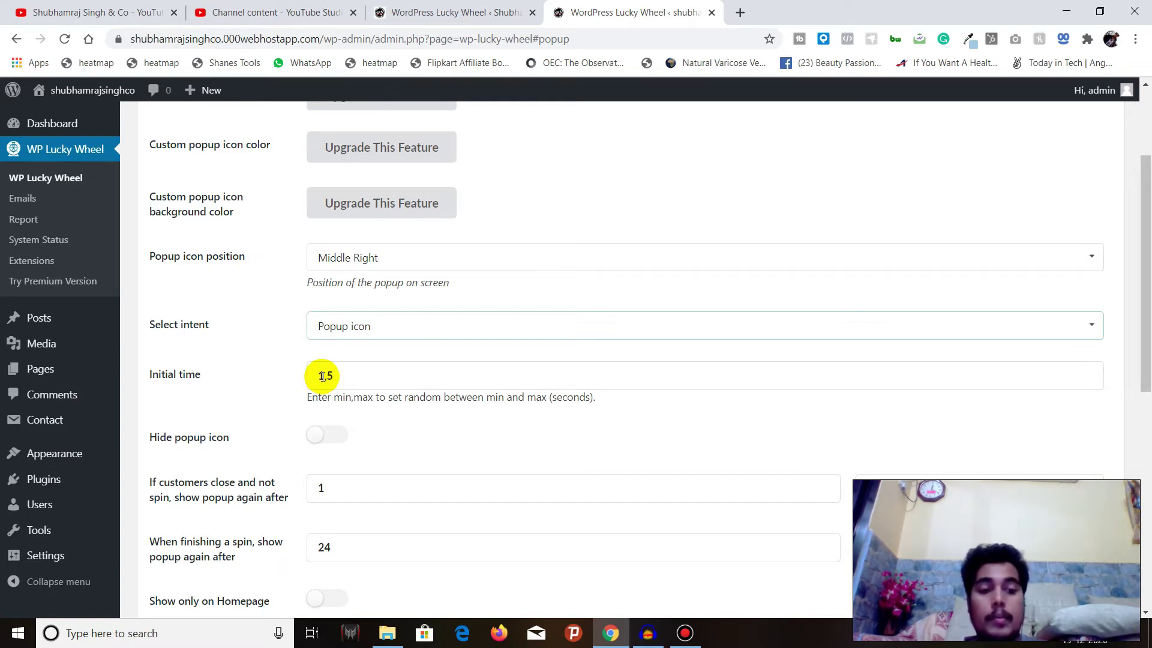
Set the initial time to 2,10 seconds, leaving Hide popup icon off
click(322, 376)
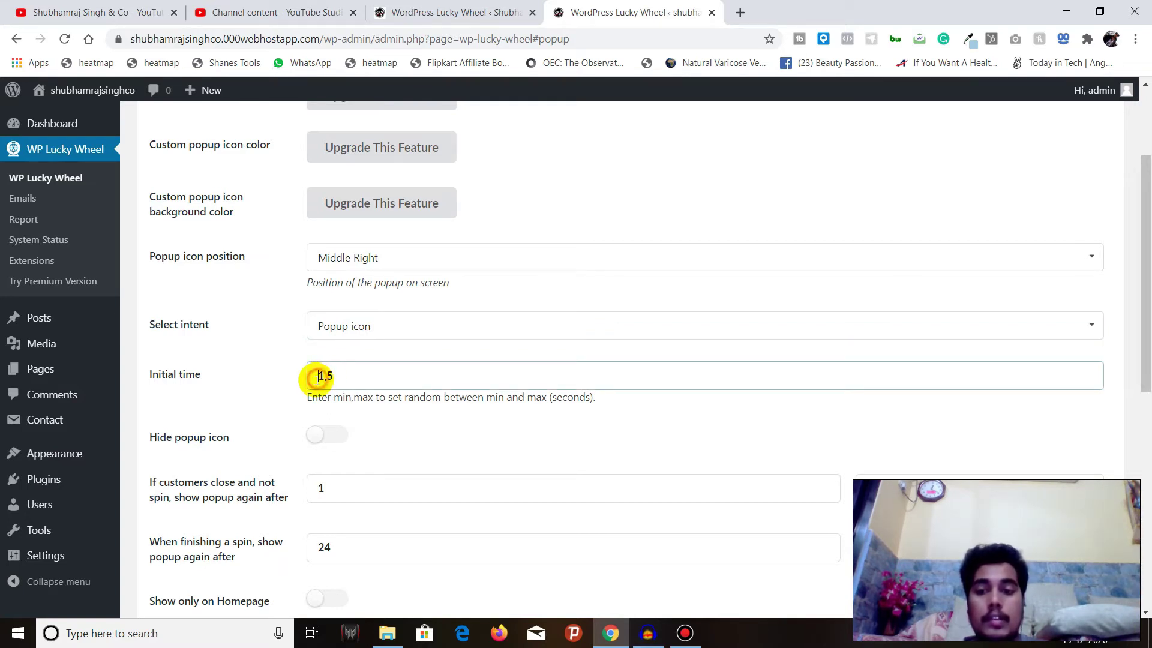
double_click(322, 376)
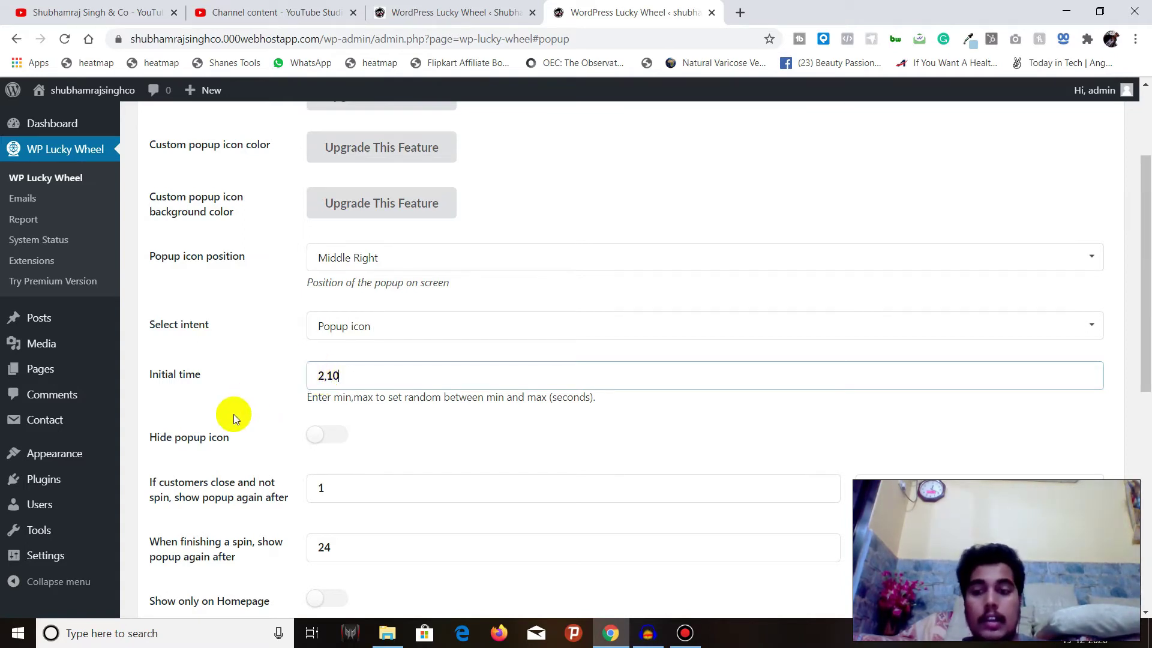
click(335, 437)
click(334, 437)
Save the Lucky Wheel pop-up settings
scroll(333, 437, down, 1)
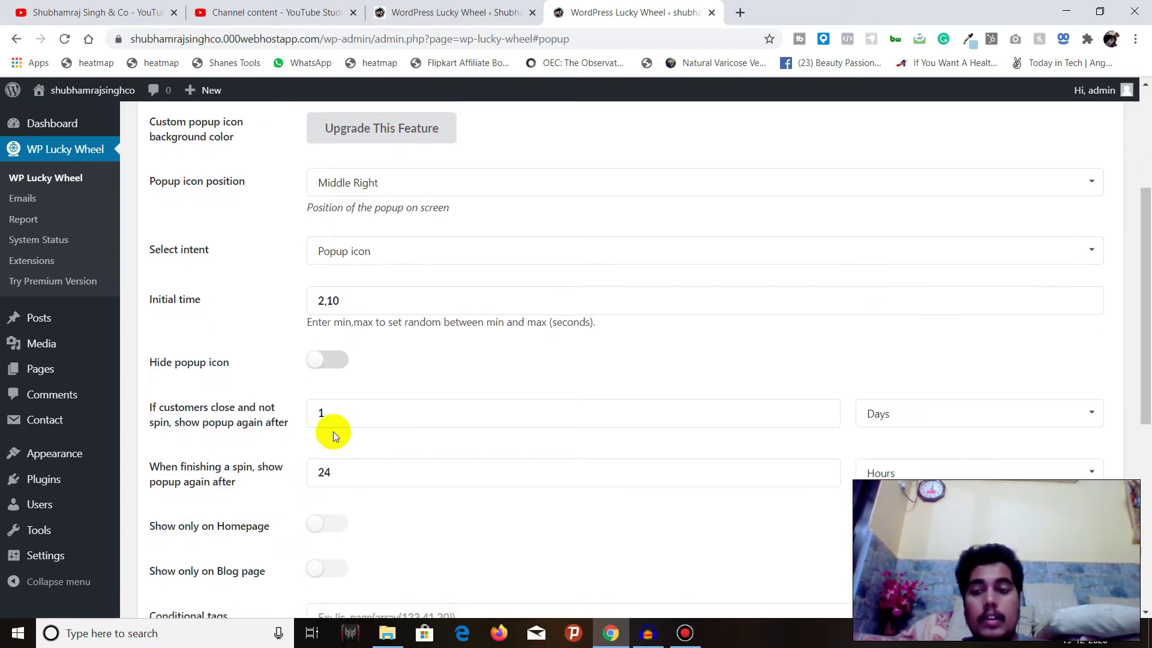
scroll(330, 372, down, 1)
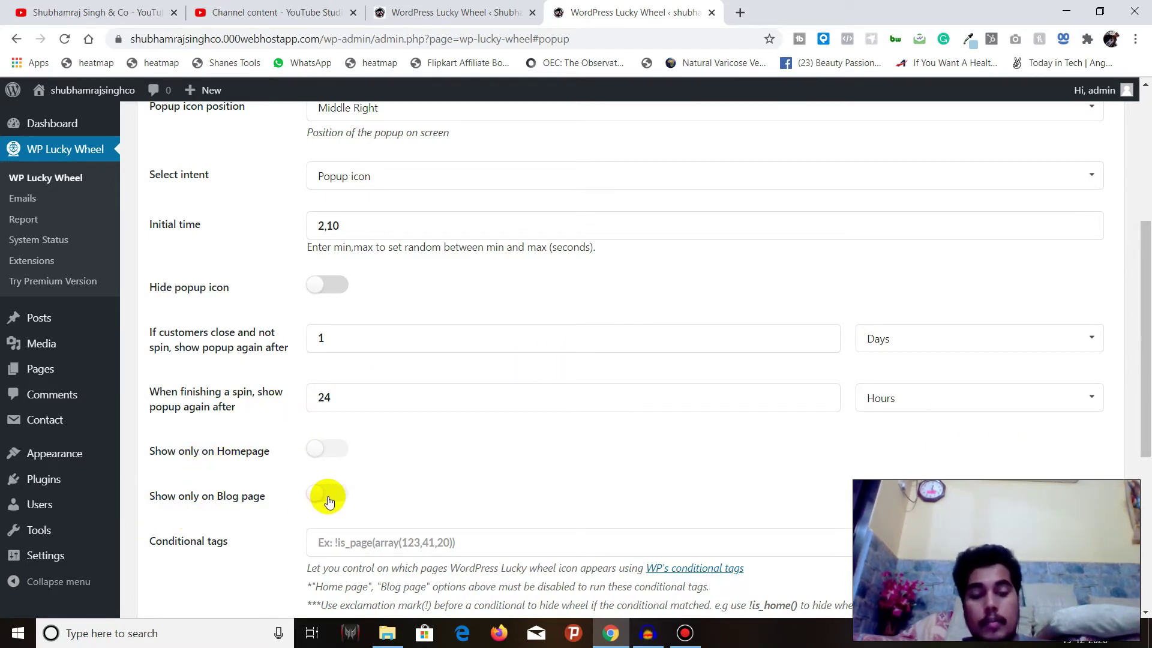
scroll(303, 477, down, 1)
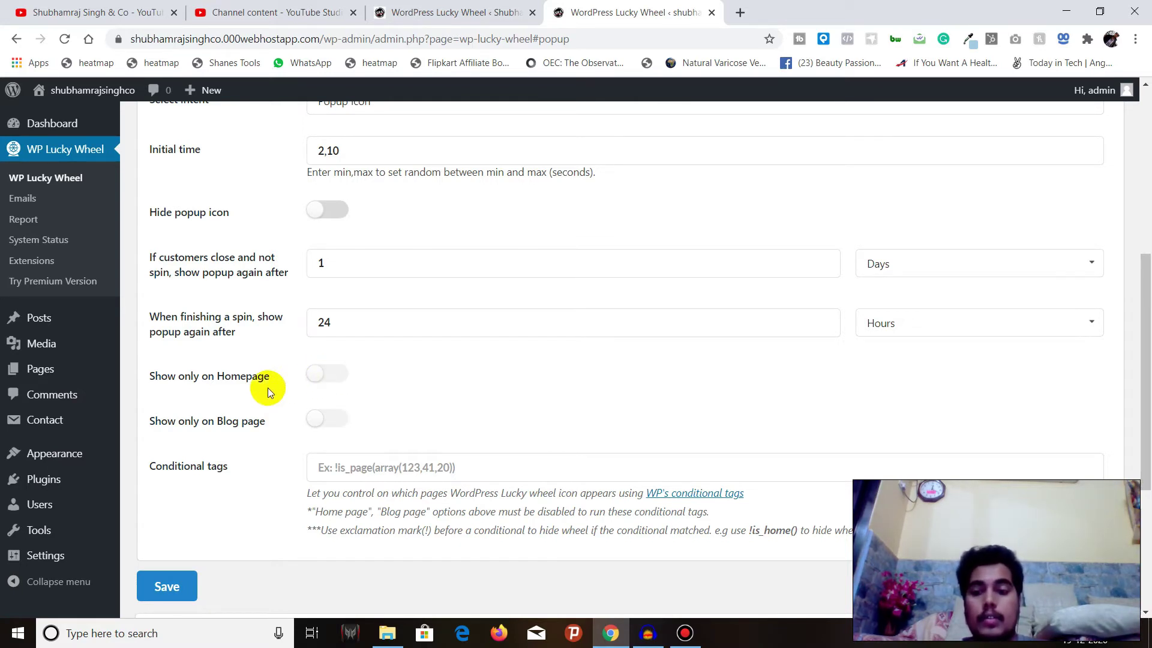
scroll(188, 586, down, 4)
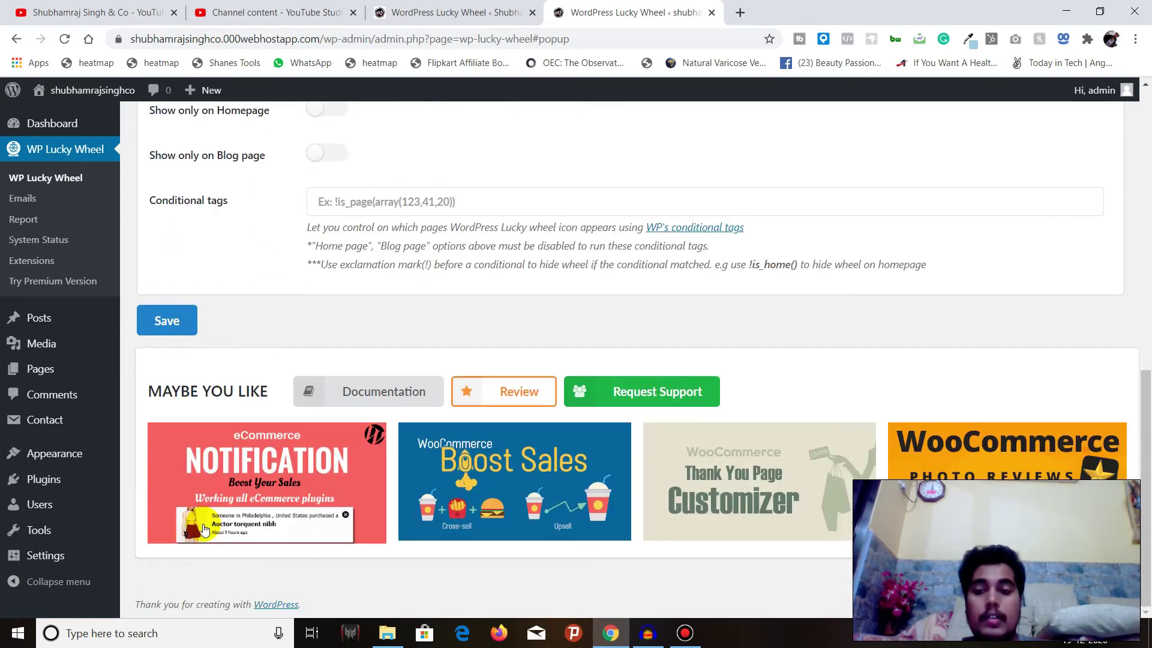
click(168, 321)
scroll(258, 411, up, 10)
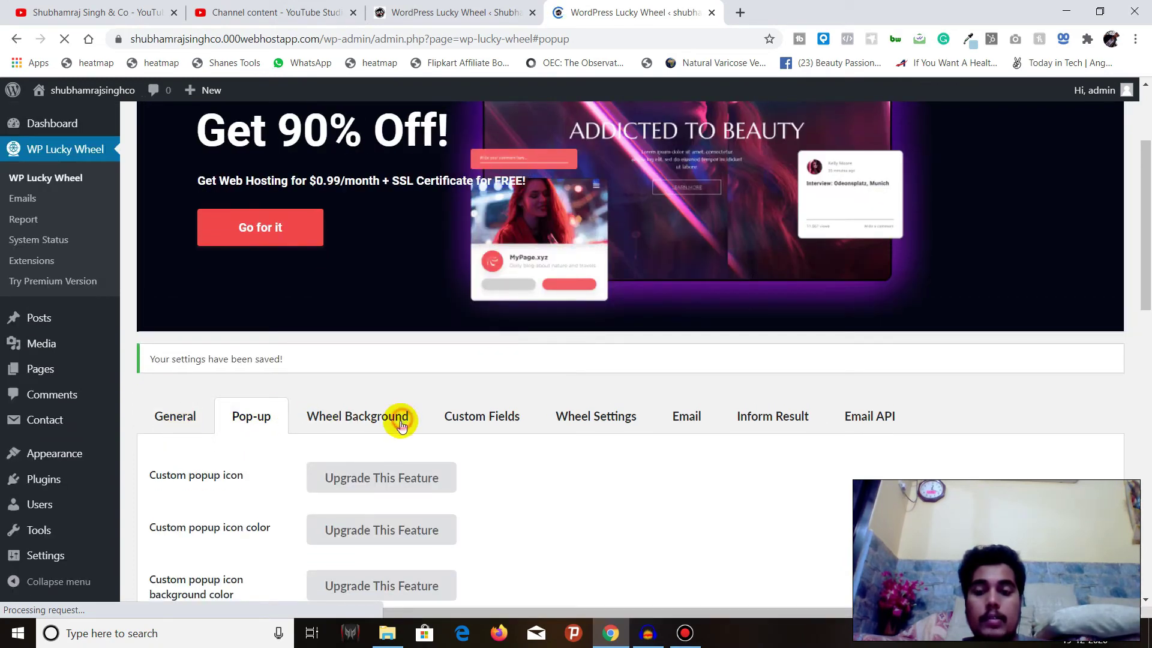
Open the Wheel Background tab and look at the background colour picker without changing it
click(390, 417)
scroll(360, 432, down, 4)
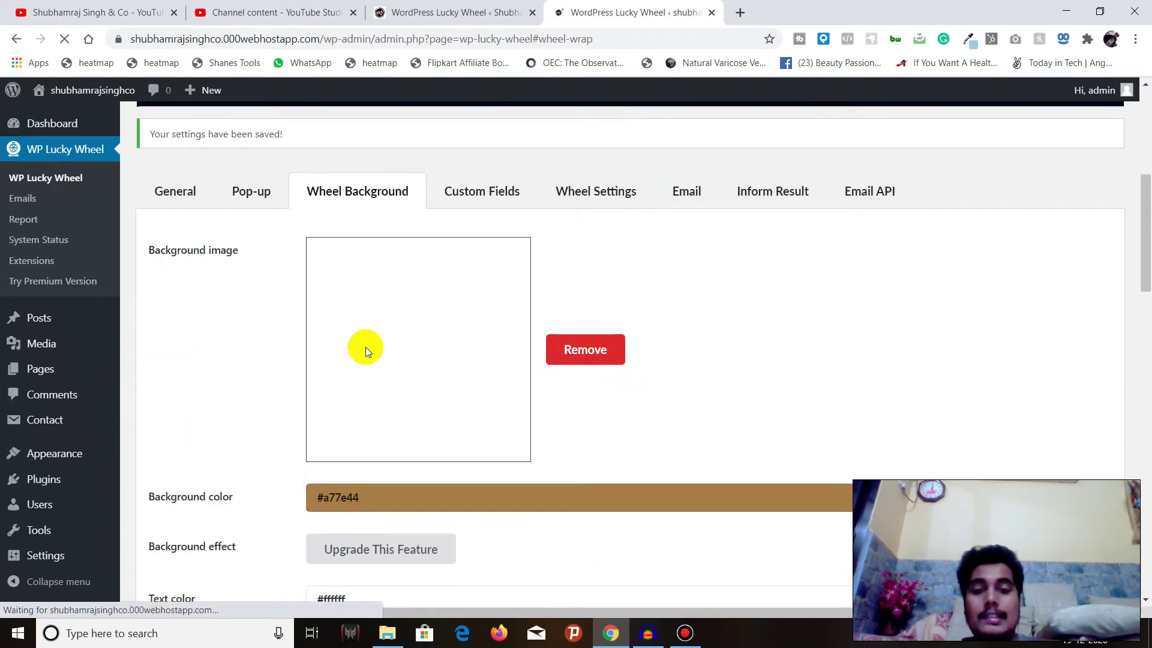
scroll(366, 347, down, 4)
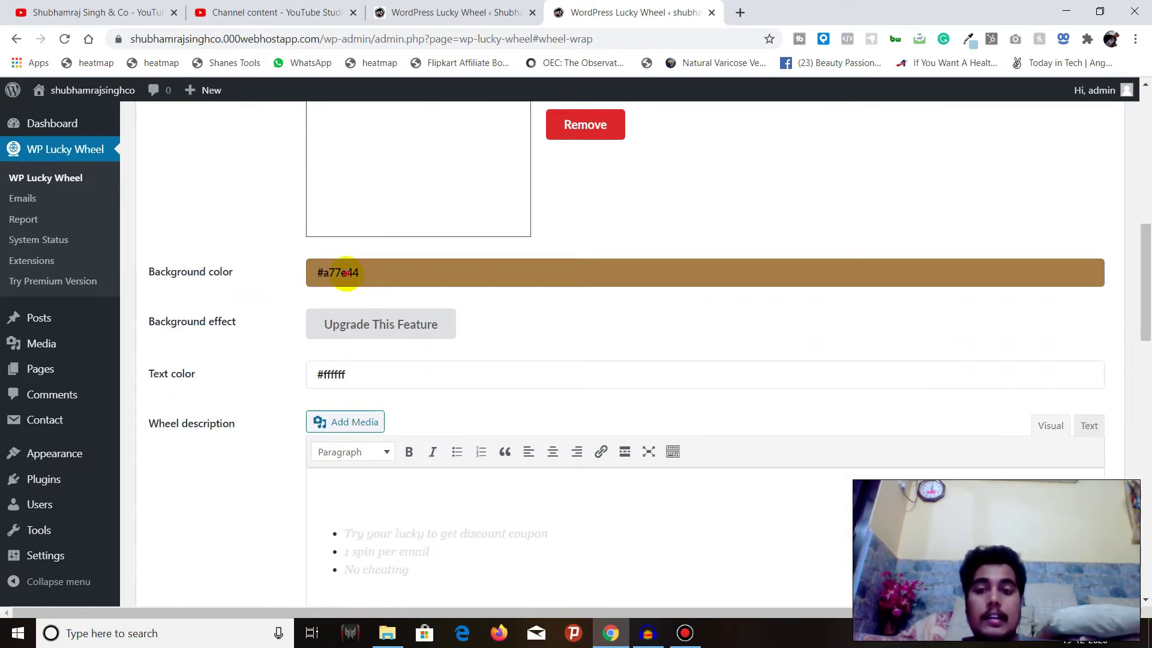
click(348, 261)
click(295, 291)
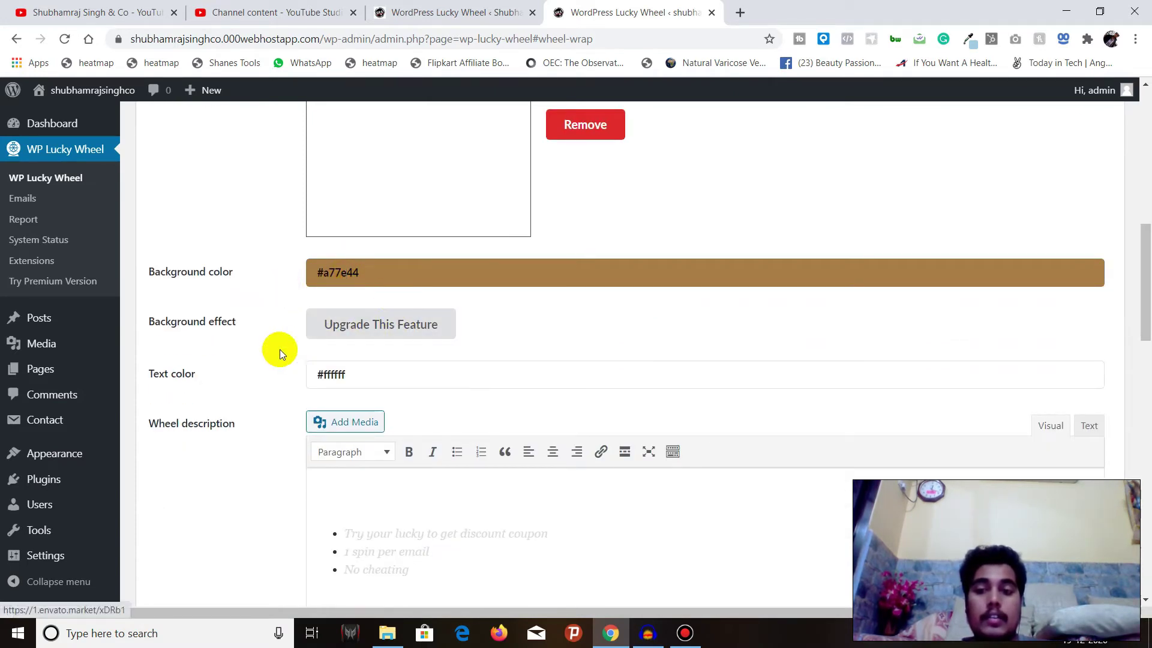
scroll(379, 270, down, 4)
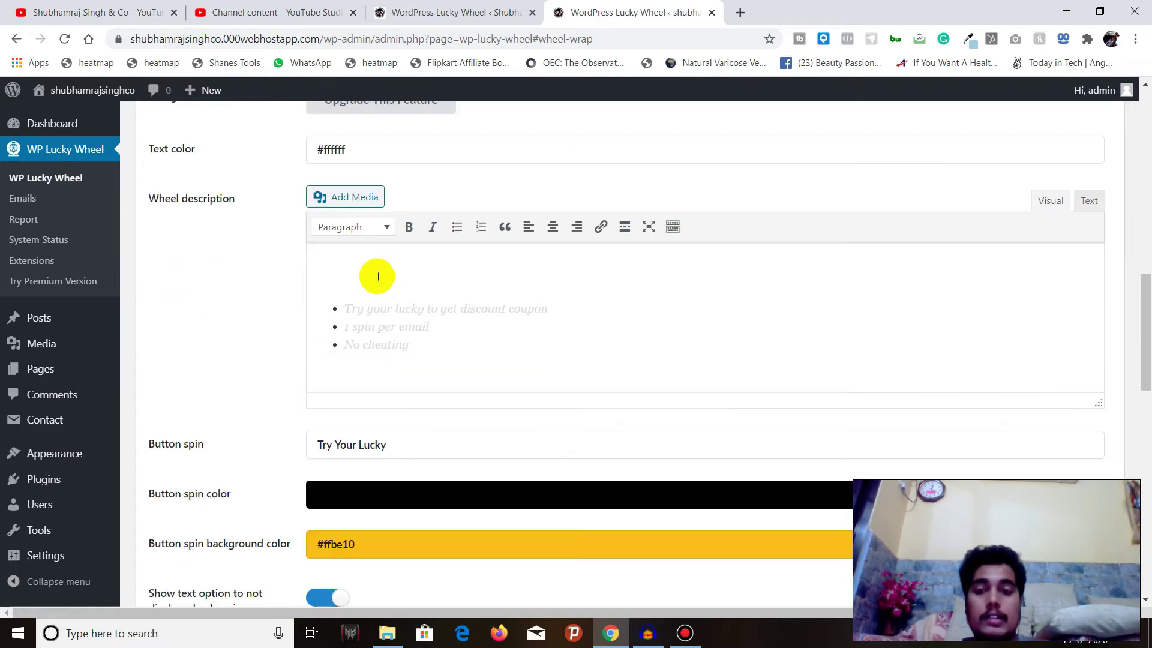
scroll(372, 282, up, 5)
scroll(300, 324, down, 1)
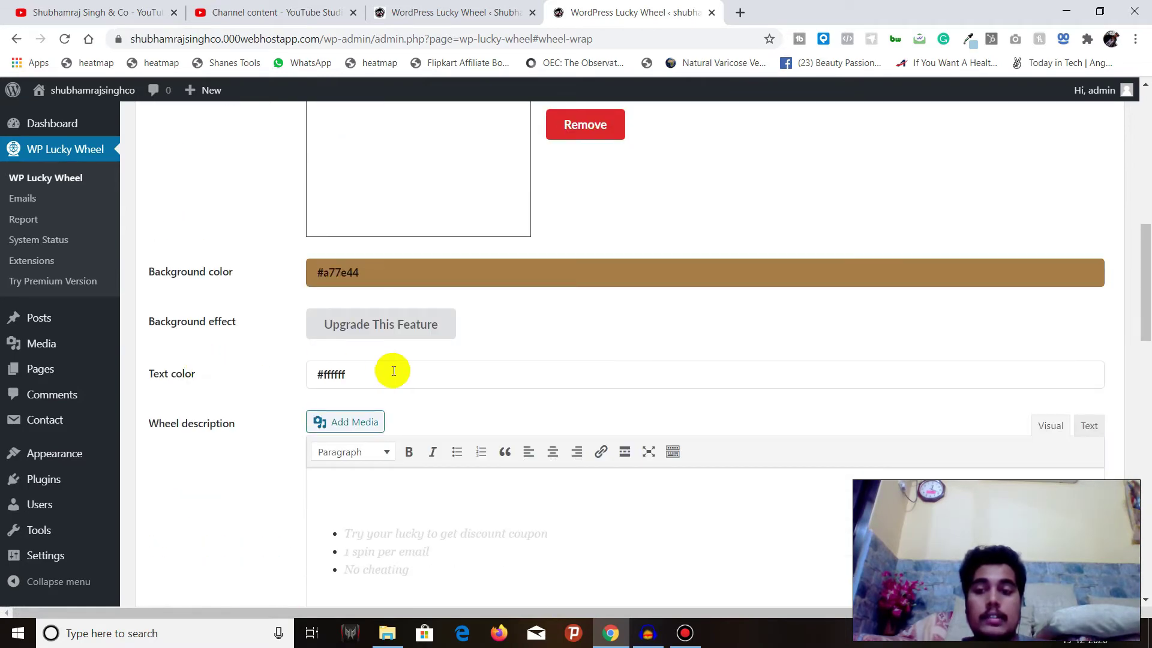
scroll(391, 372, down, 4)
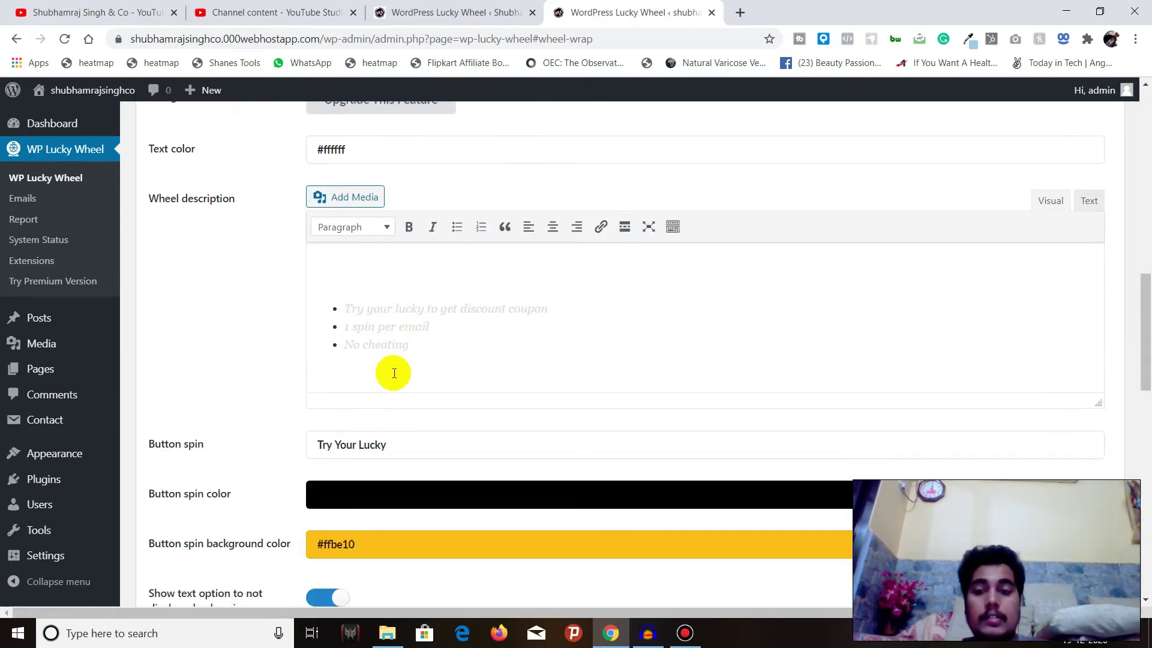
scroll(442, 329, down, 1)
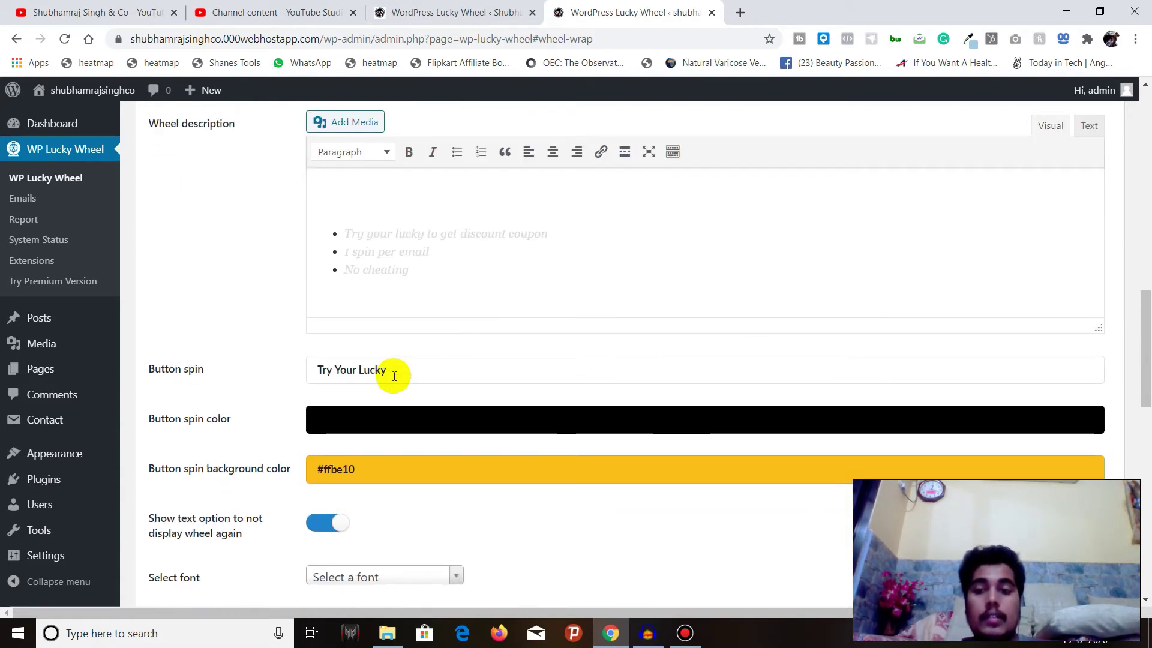
Change the spin button text to 'TRY ME' and save the Wheel Background settings
triple_click(393, 373)
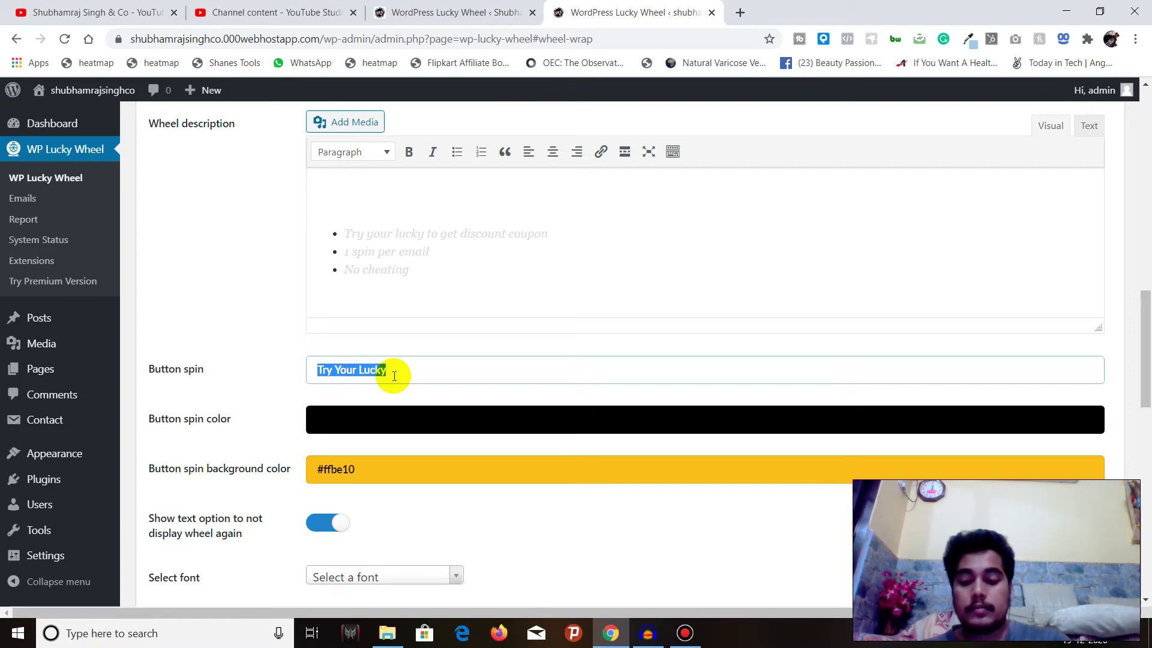
text(TRY)
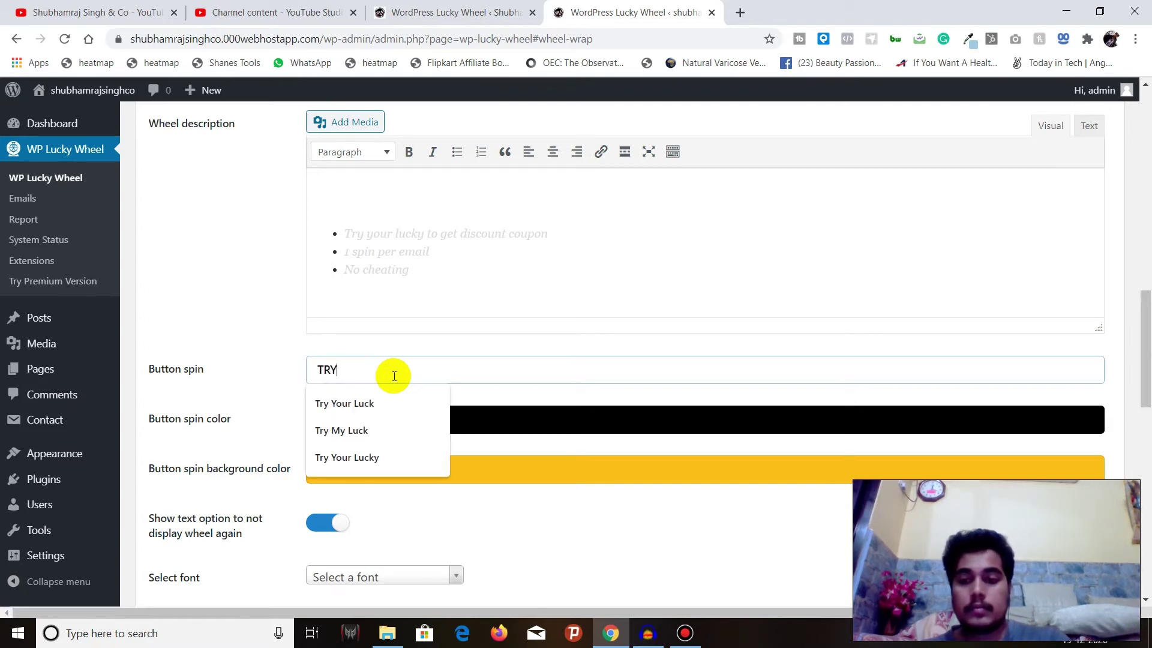
text( ME)
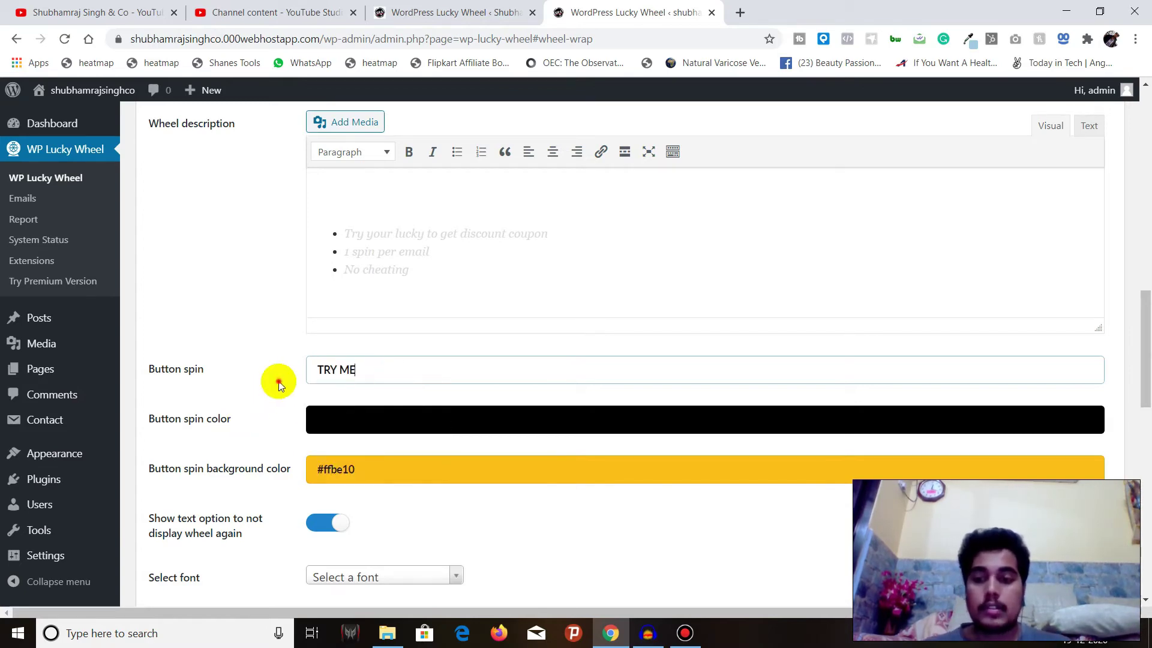
click(268, 387)
scroll(269, 387, down, 3)
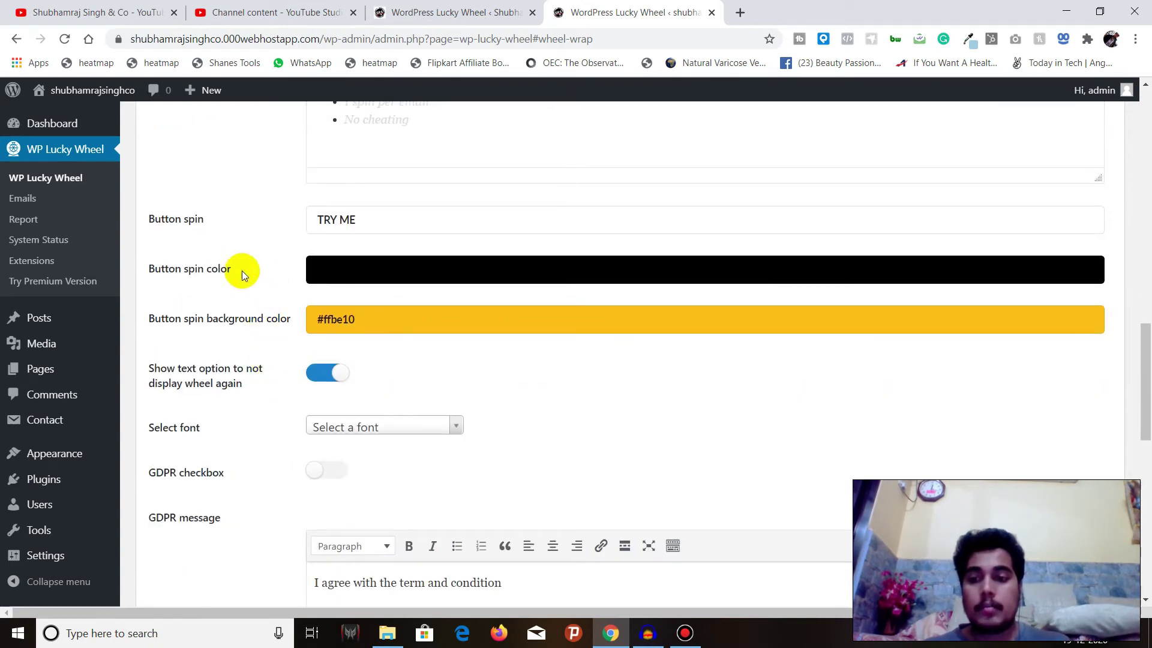
click(380, 421)
click(393, 386)
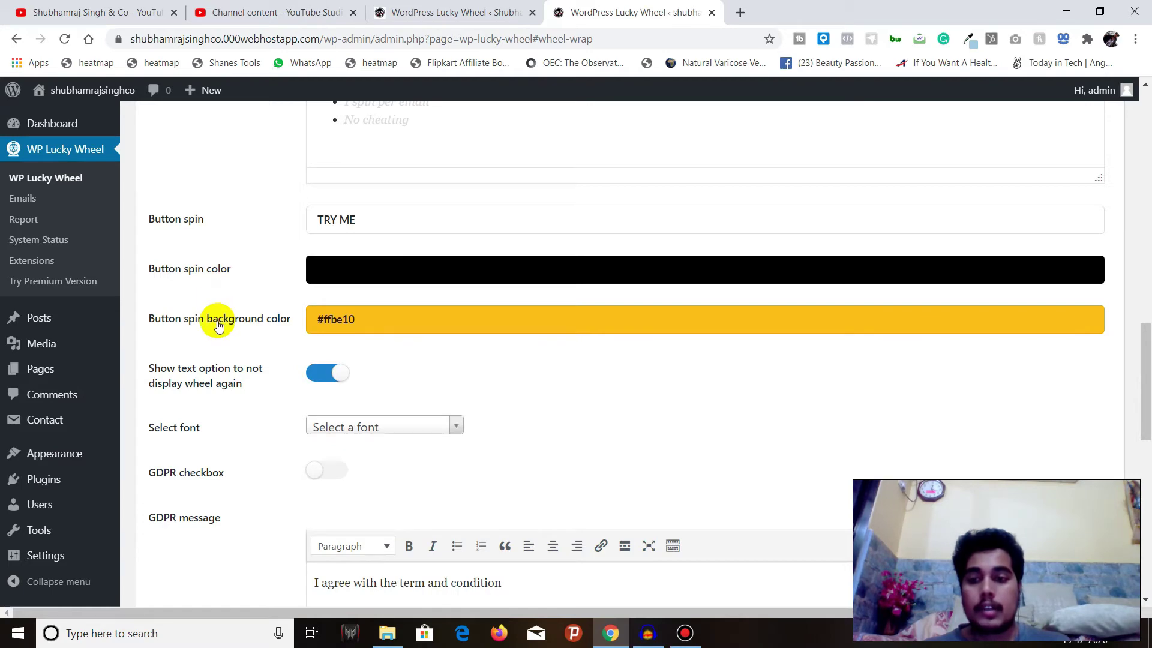
scroll(371, 352, down, 10)
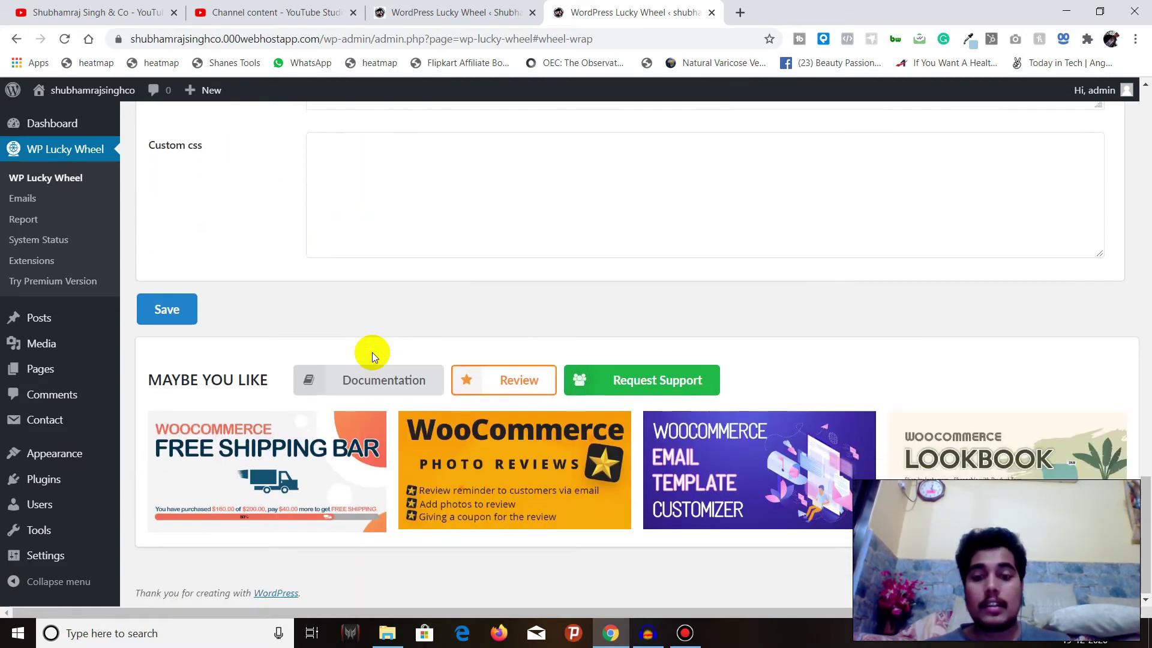
click(171, 308)
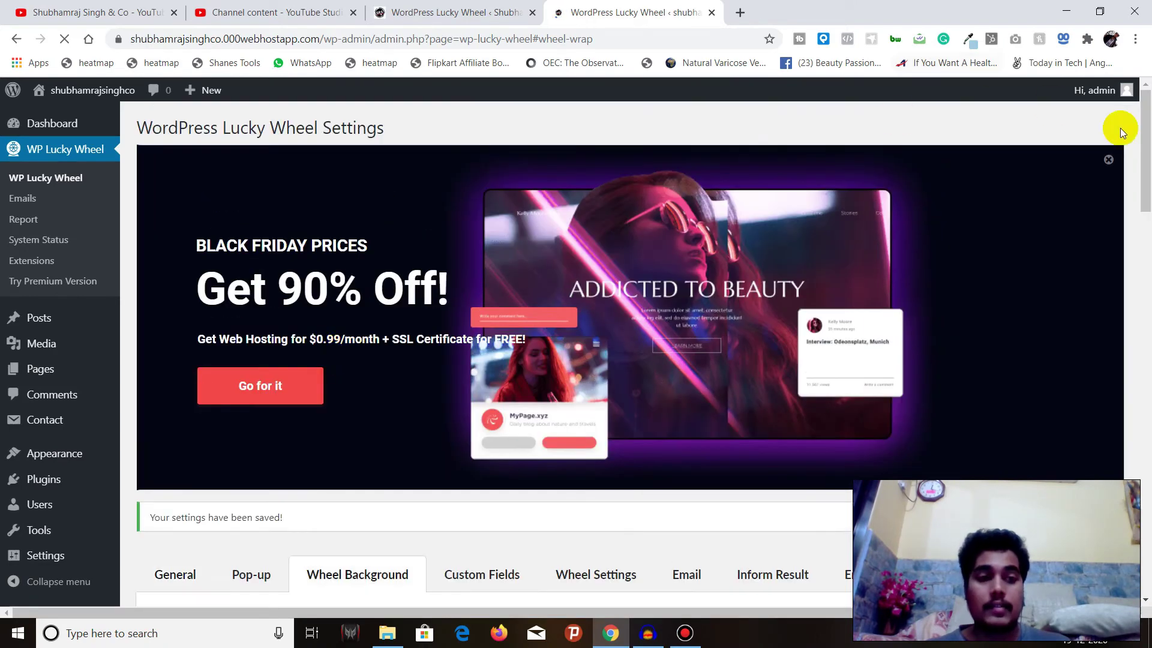
Dismiss the Black Friday promo banner and open the Lucky Wheel Custom Fields settings
click(1108, 160)
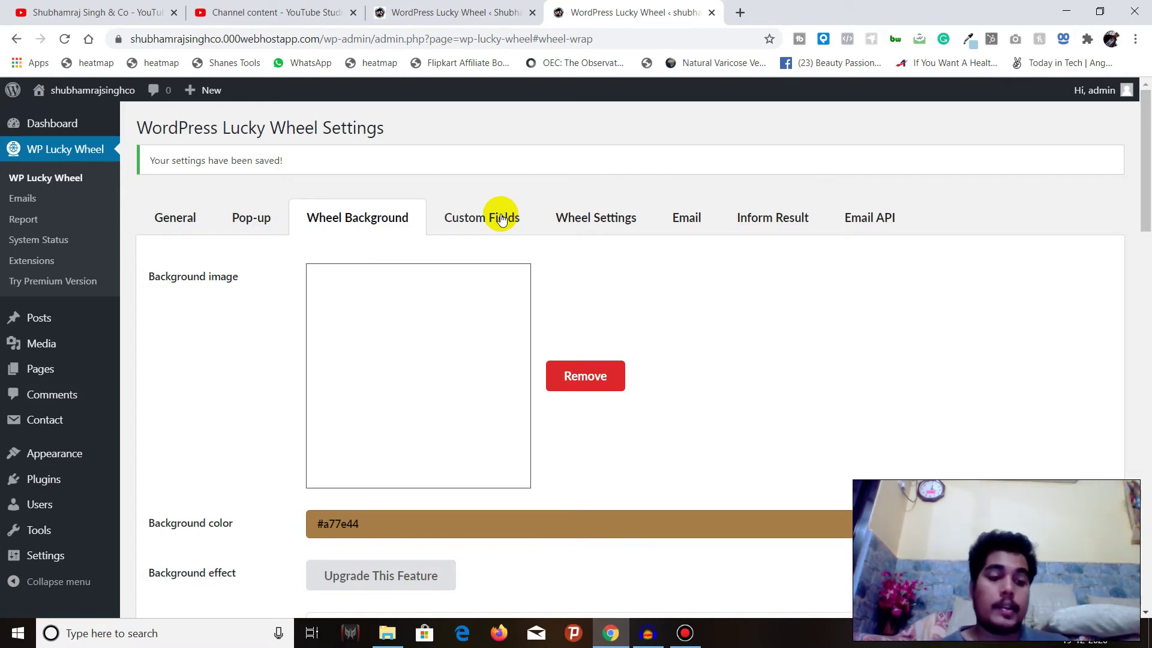
scroll(483, 250, down, 10)
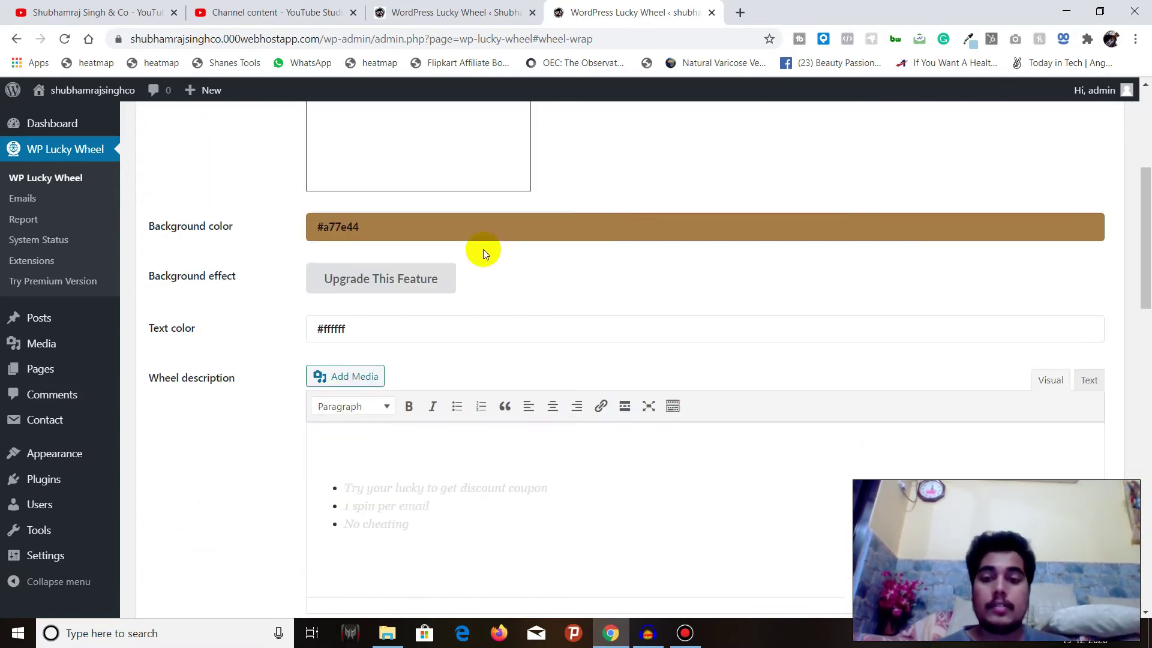
scroll(483, 250, down, 5)
scroll(483, 249, up, 15)
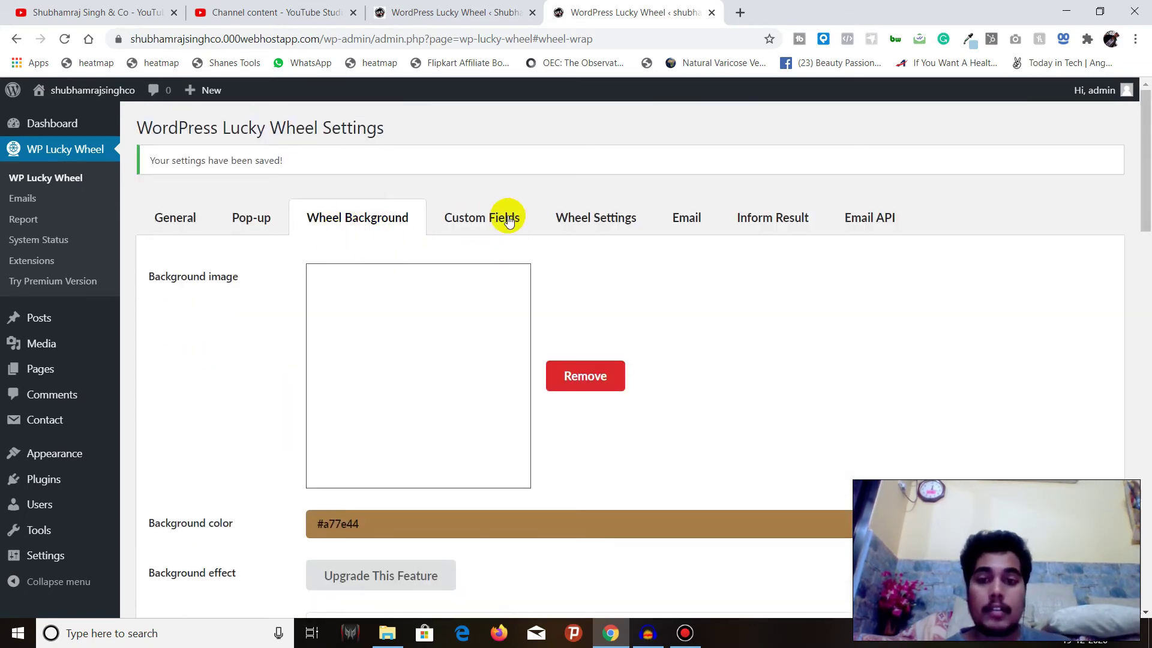
click(508, 219)
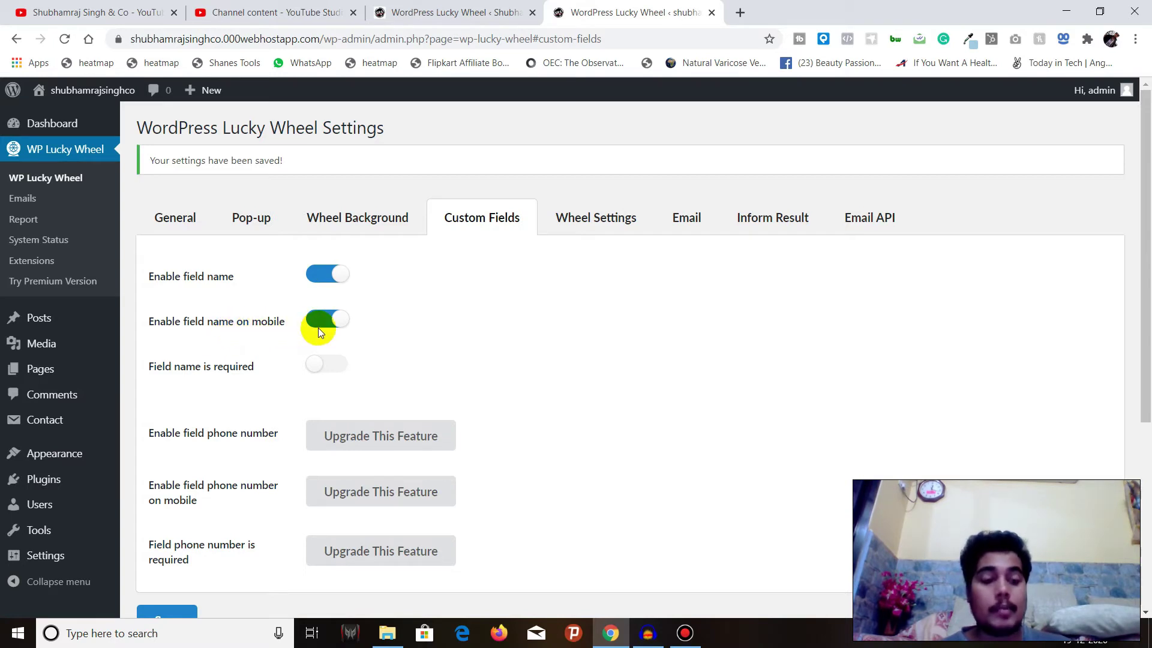
Toggle 'Field name is required' on and back off, leaving the name optional, and save
click(323, 364)
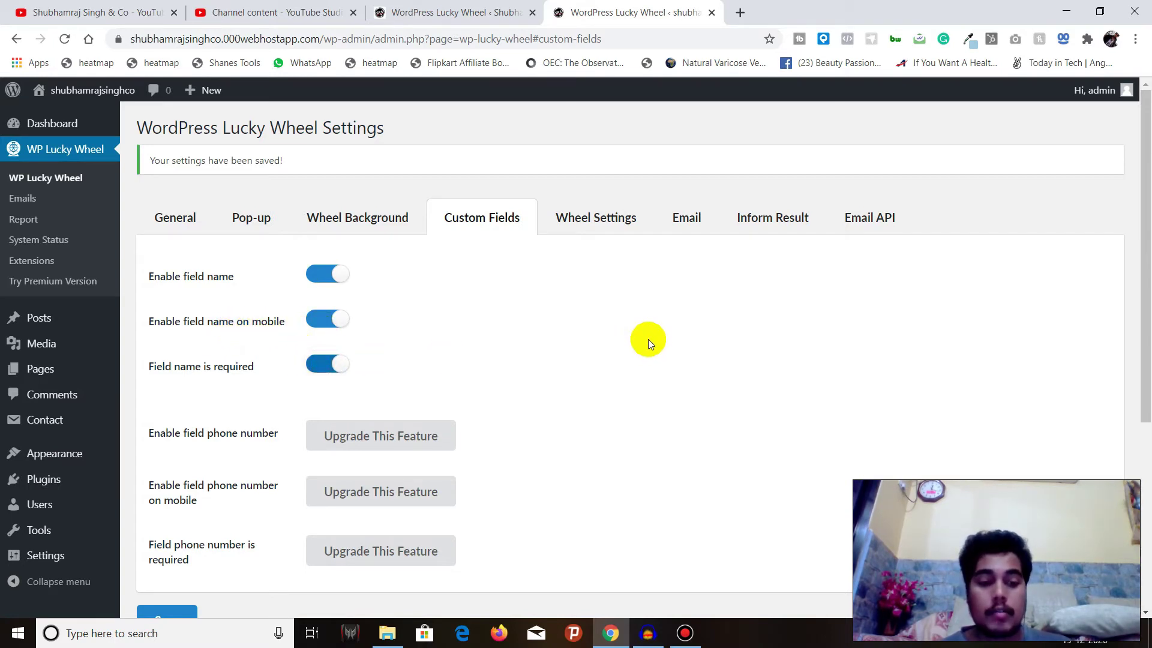
scroll(648, 339, down, 2)
click(324, 214)
scroll(276, 367, up, 2)
scroll(240, 381, down, 3)
click(183, 393)
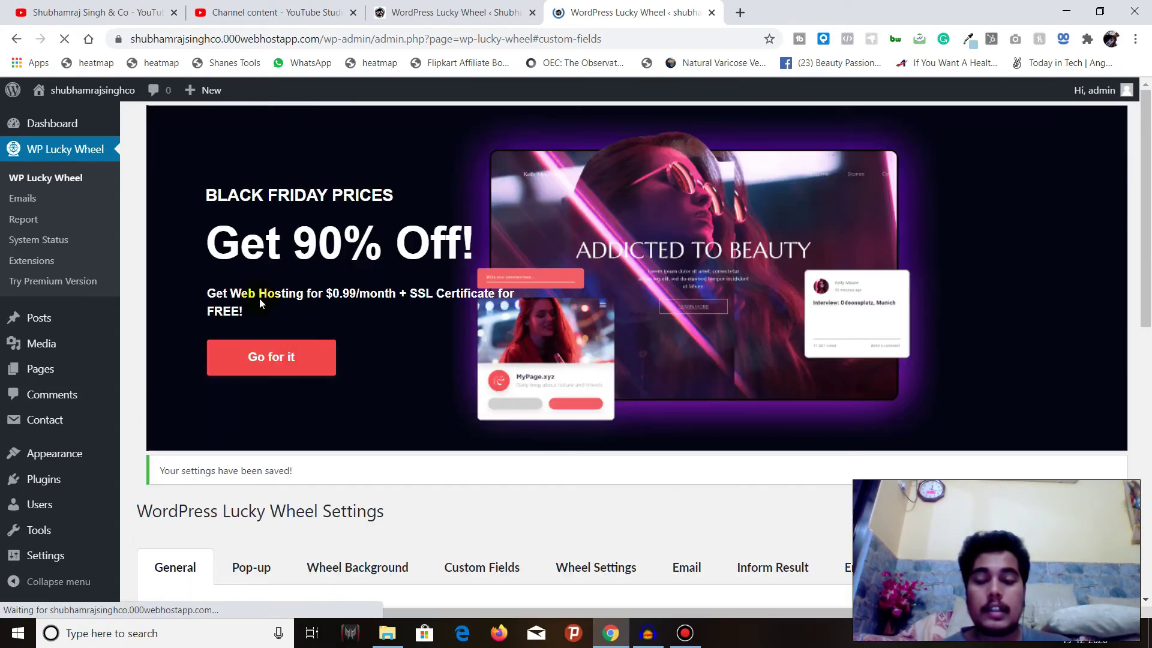
scroll(303, 339, down, 3)
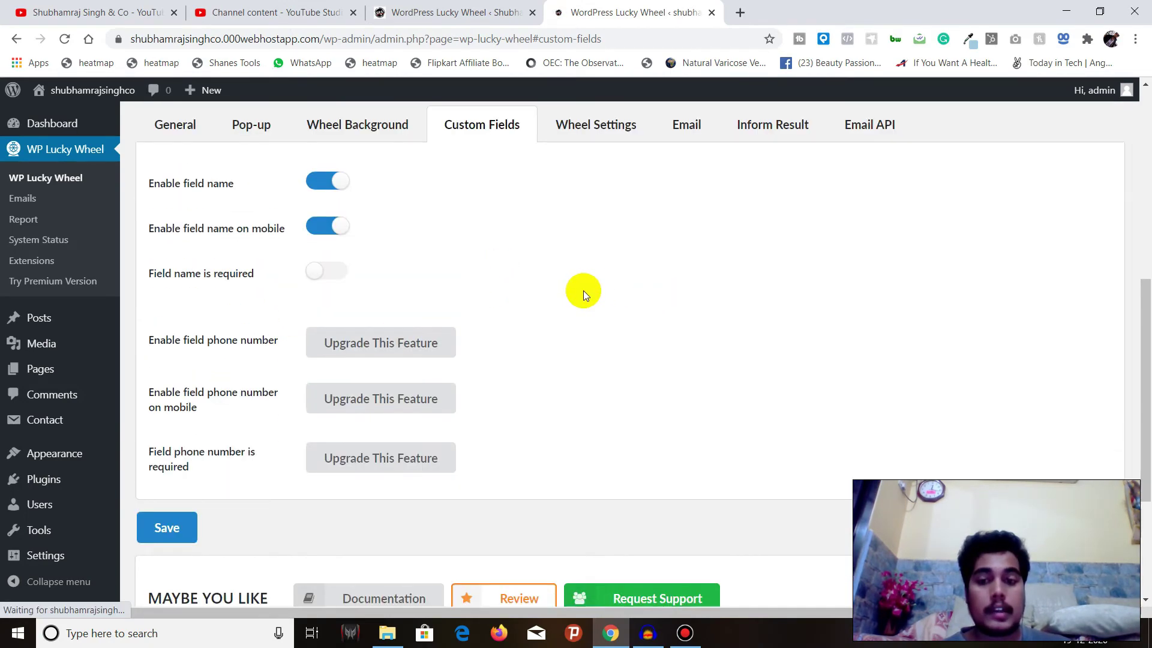
scroll(516, 347, up, 3)
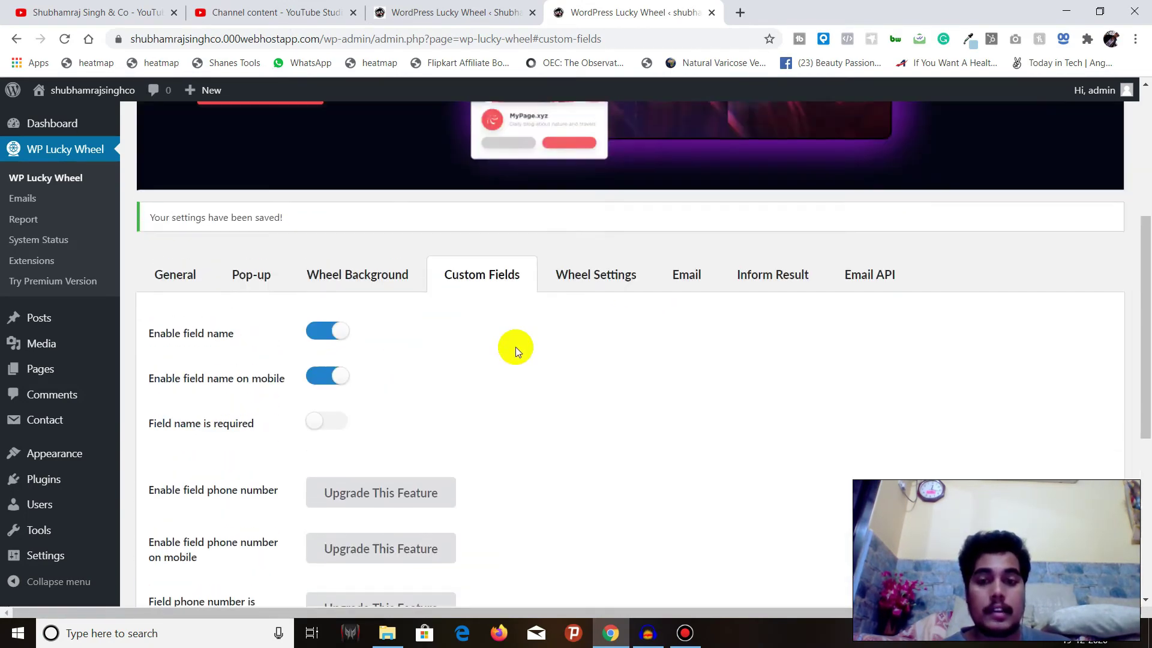
Open Wheel Settings and keep the wheel speed at 5
click(619, 278)
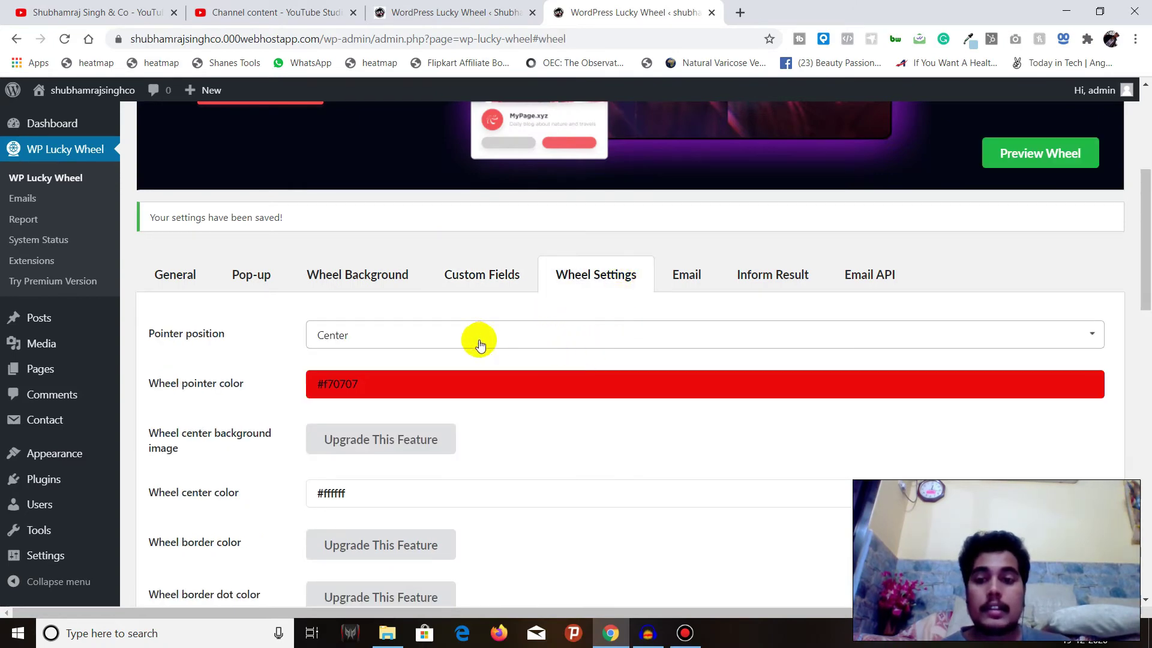
scroll(414, 334, down, 5)
scroll(413, 335, down, 5)
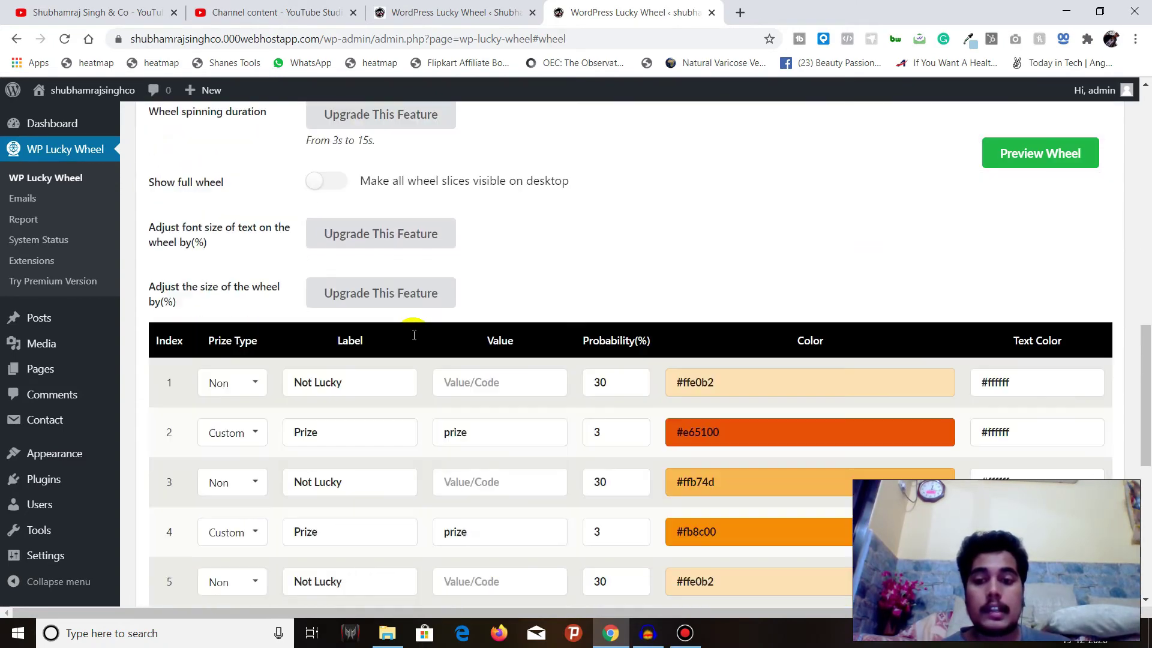
scroll(411, 335, up, 2)
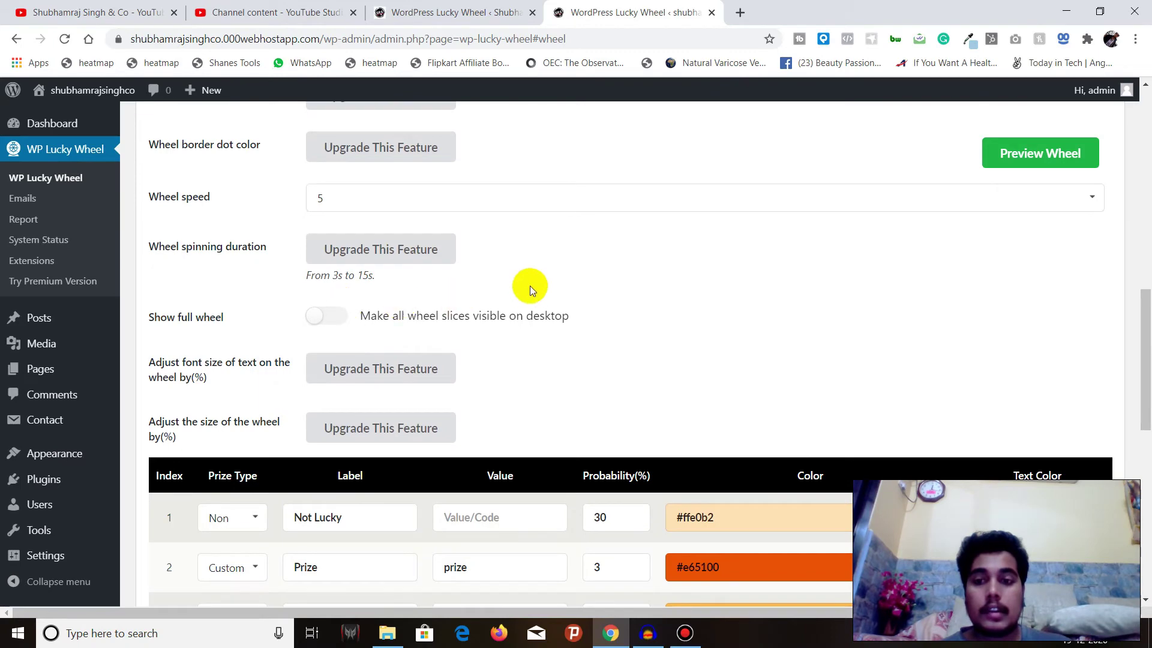
click(600, 200)
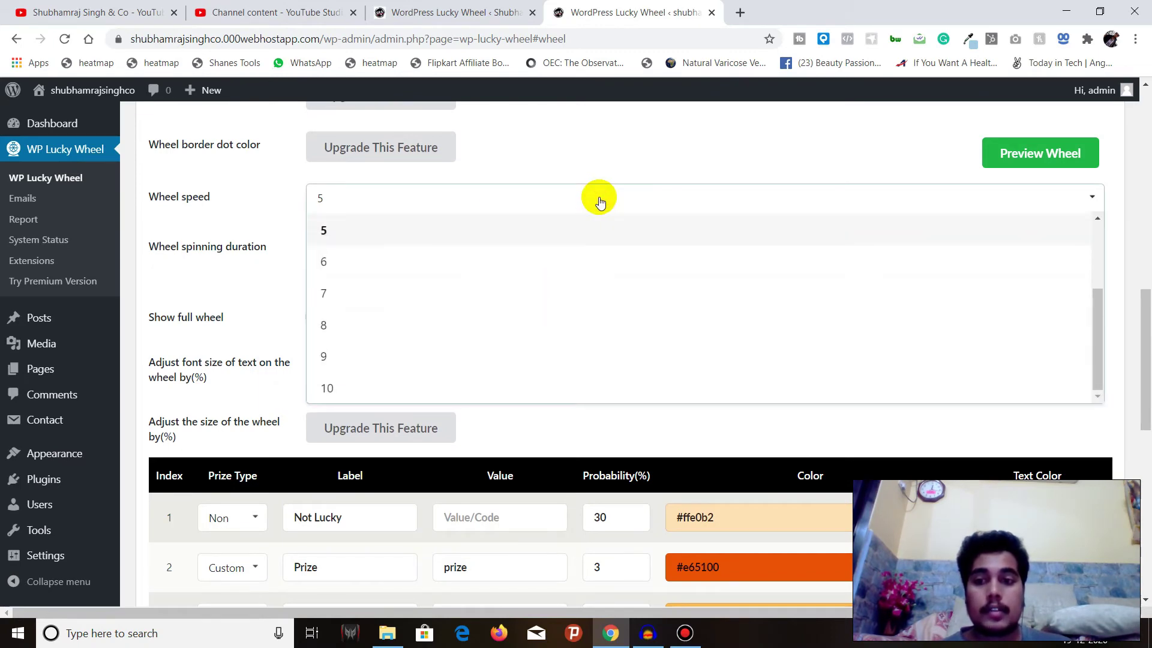
click(599, 200)
scroll(520, 285, down, 5)
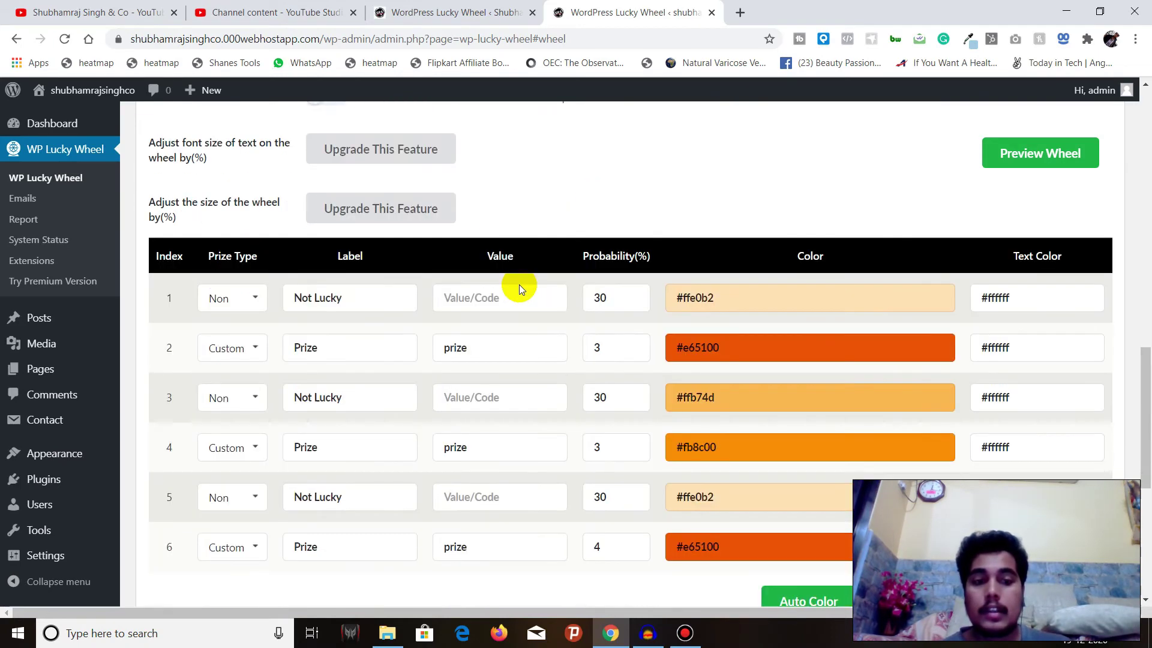
scroll(519, 284, down, 3)
scroll(542, 213, down, 3)
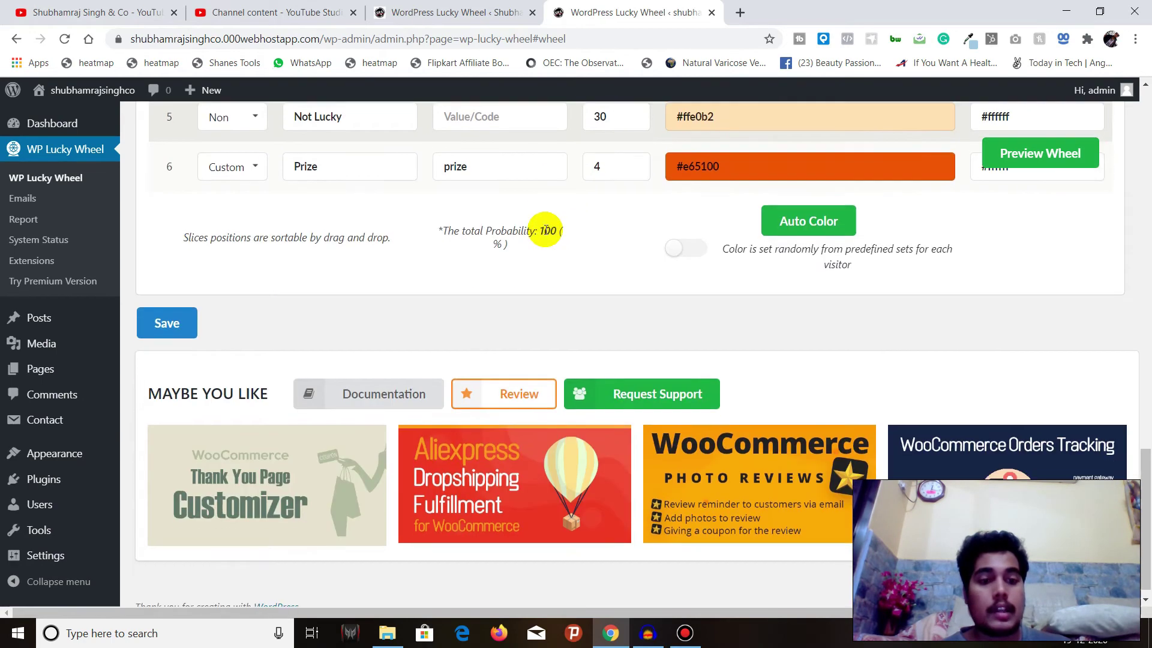
scroll(543, 231, up, 6)
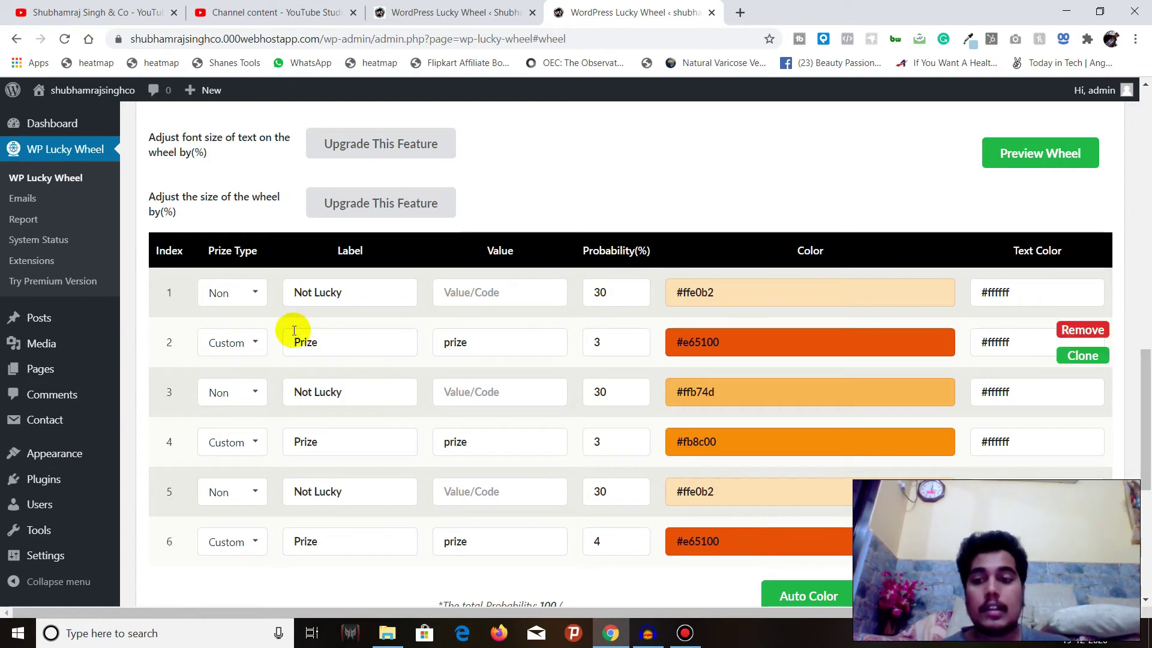
Keep slice 2's prize type set to Custom
click(252, 347)
click(253, 347)
click(253, 347)
click(252, 347)
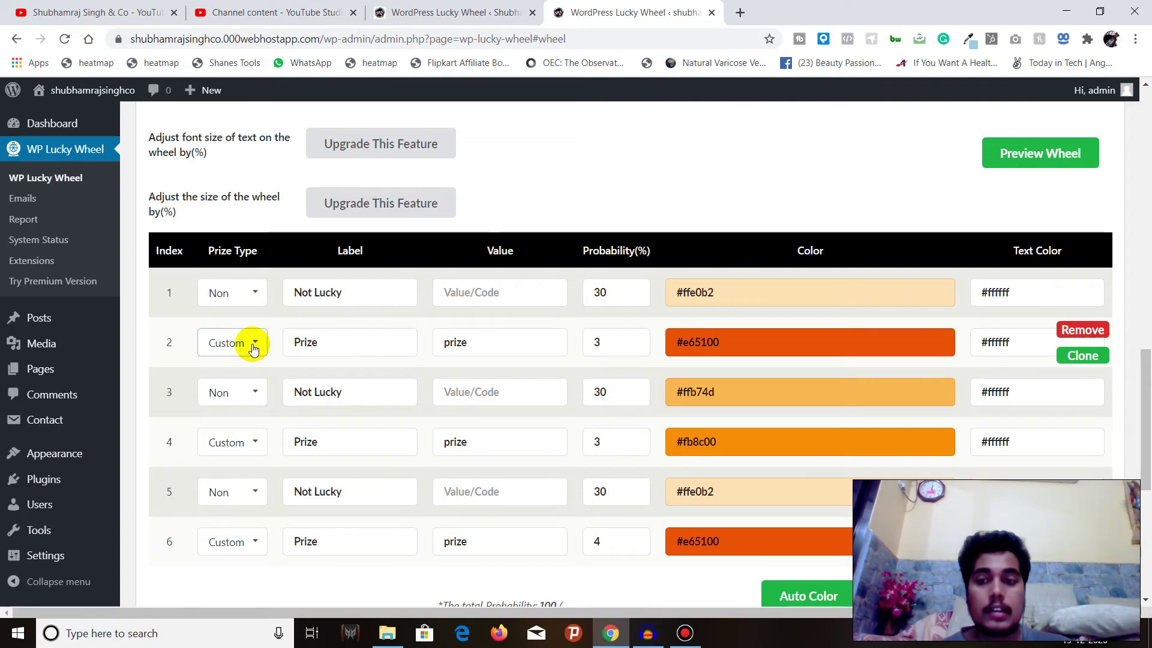
scroll(251, 343, down, 4)
scroll(252, 344, up, 4)
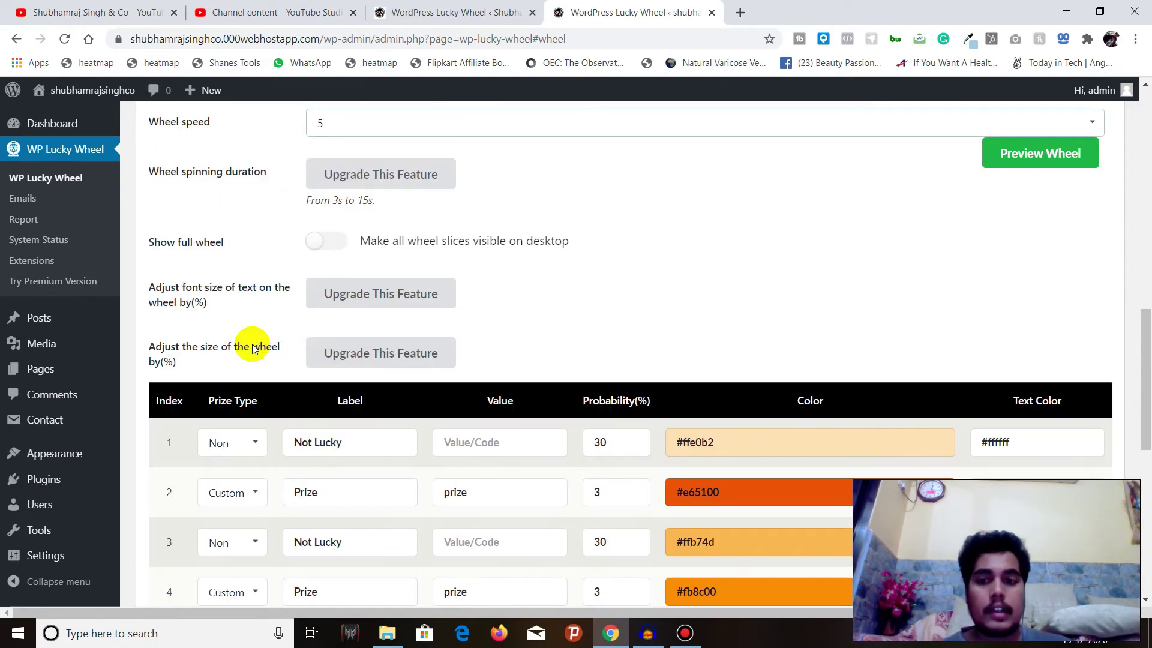
scroll(503, 328, down, 7)
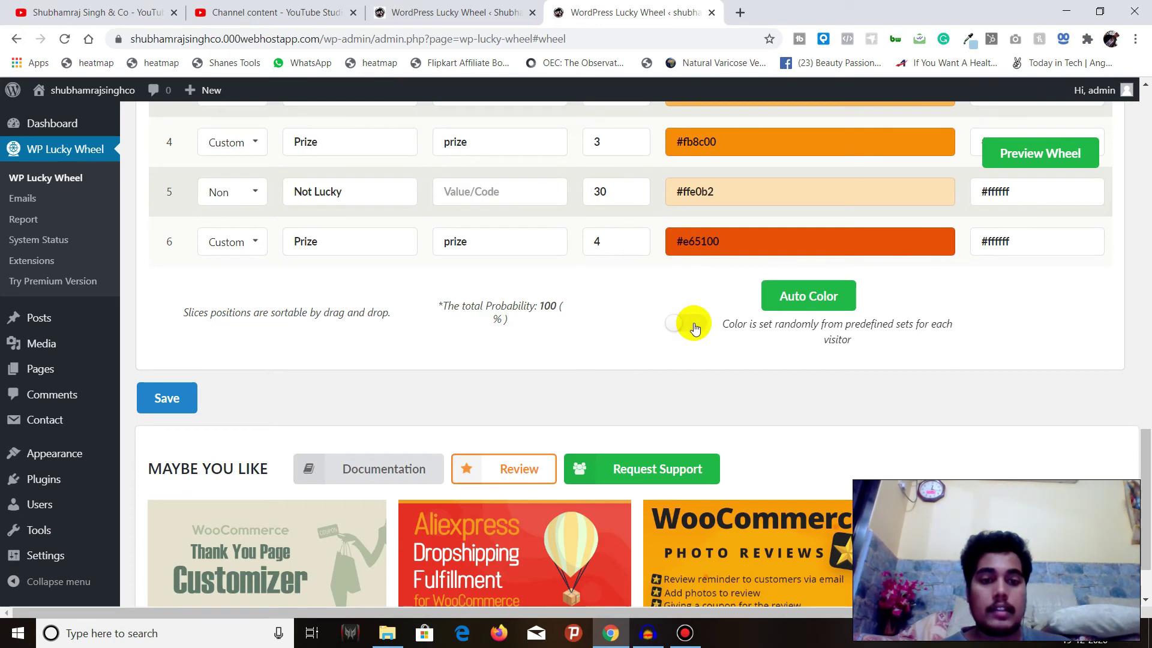
Turn on Auto Color random slice colours, save the wheel settings, and dismiss the Black Friday banner
click(694, 326)
key(Return)
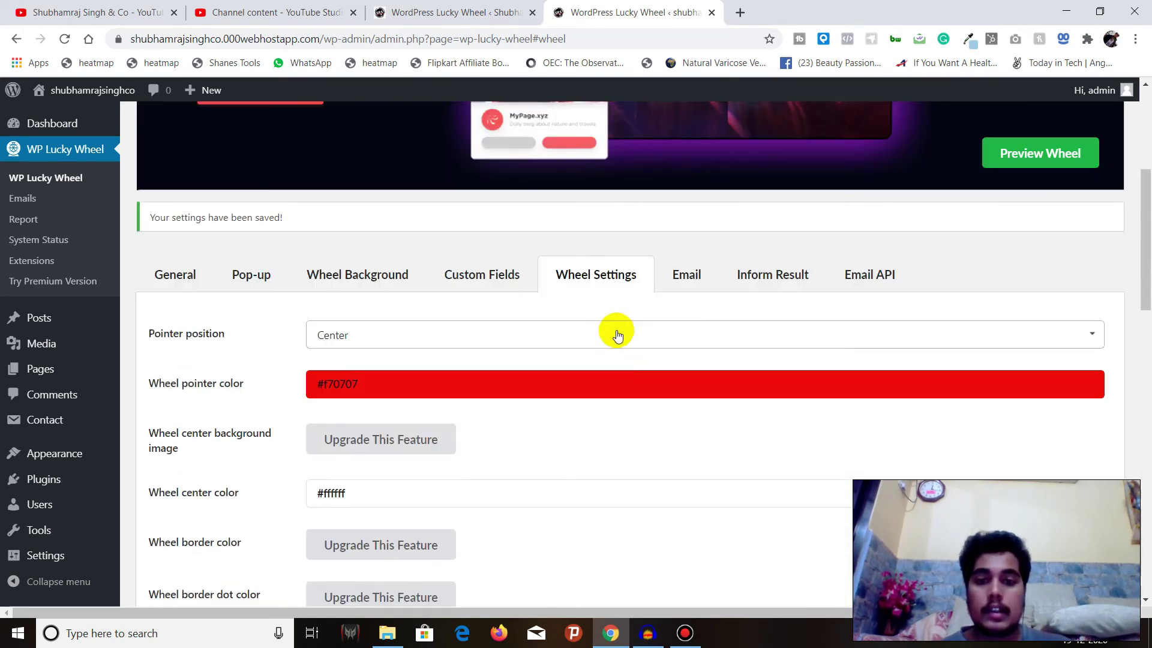
scroll(548, 322, down, 10)
click(157, 325)
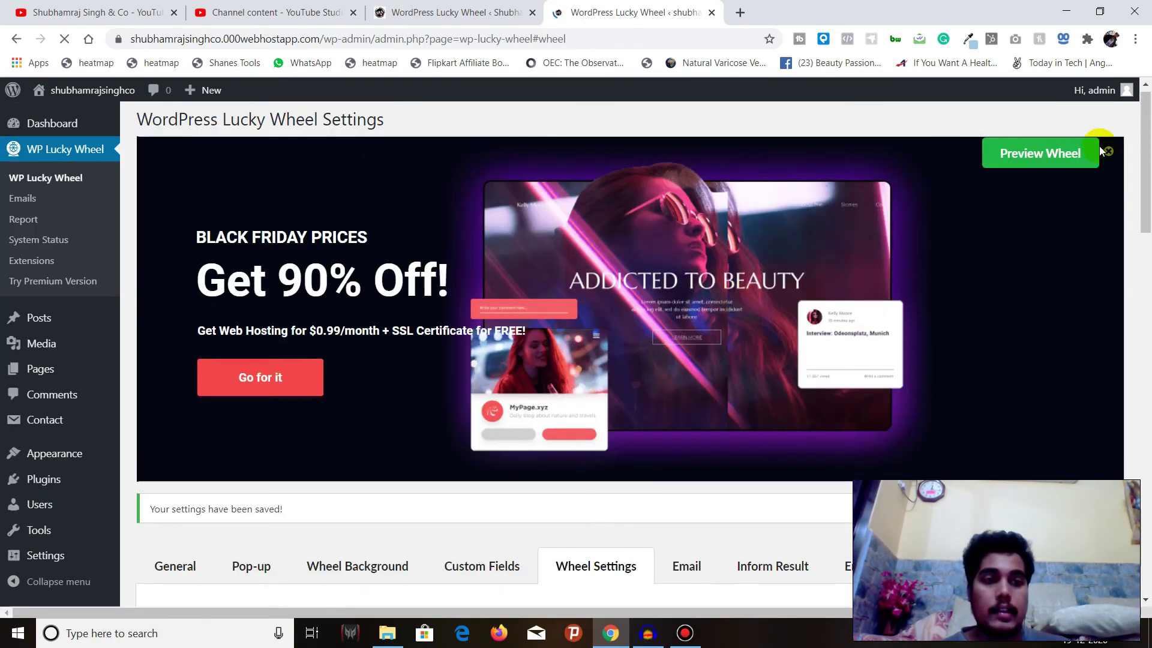
click(1108, 151)
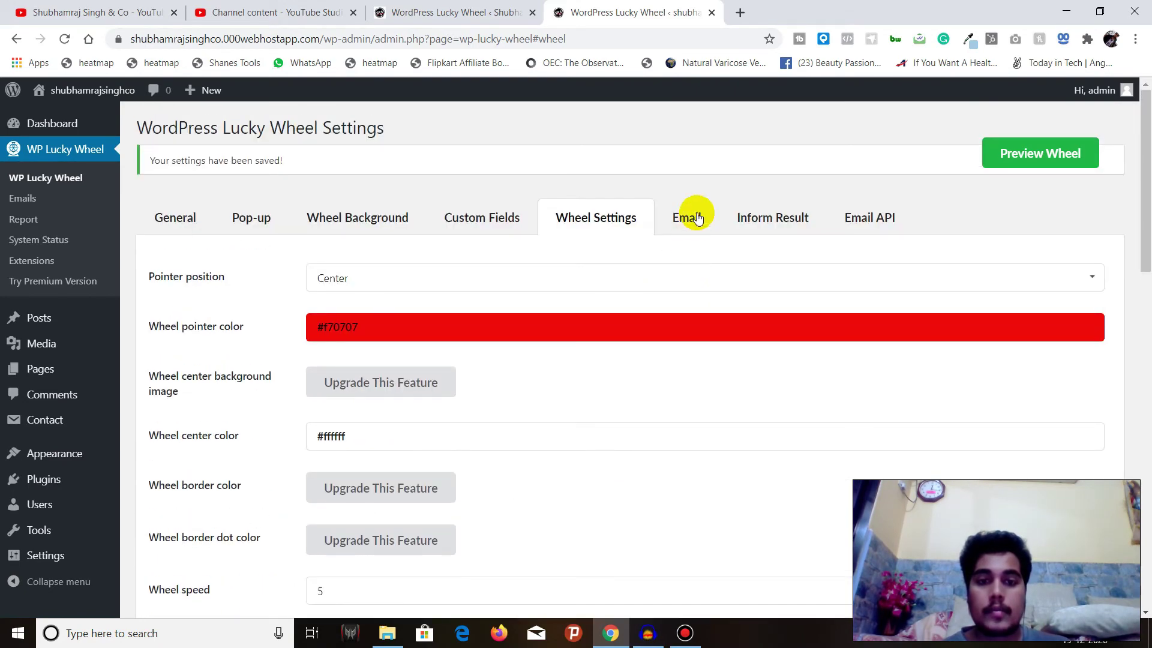
Open Email settings and enter a sender e-mail address below the existing From name
click(689, 217)
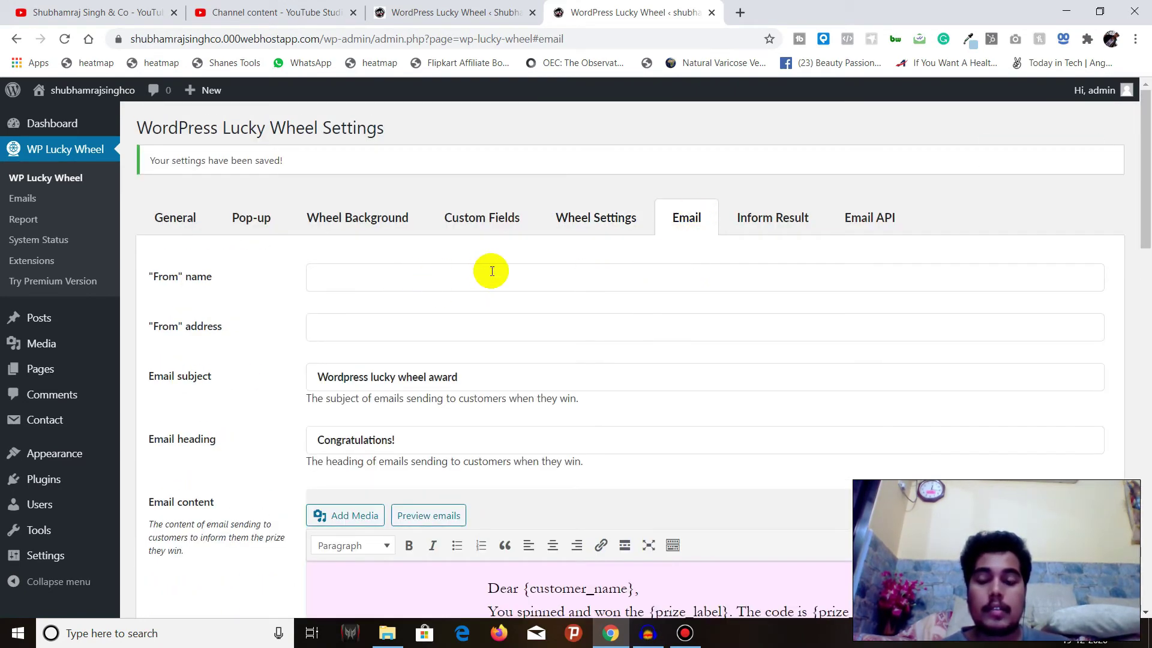
scroll(491, 271, down, 6)
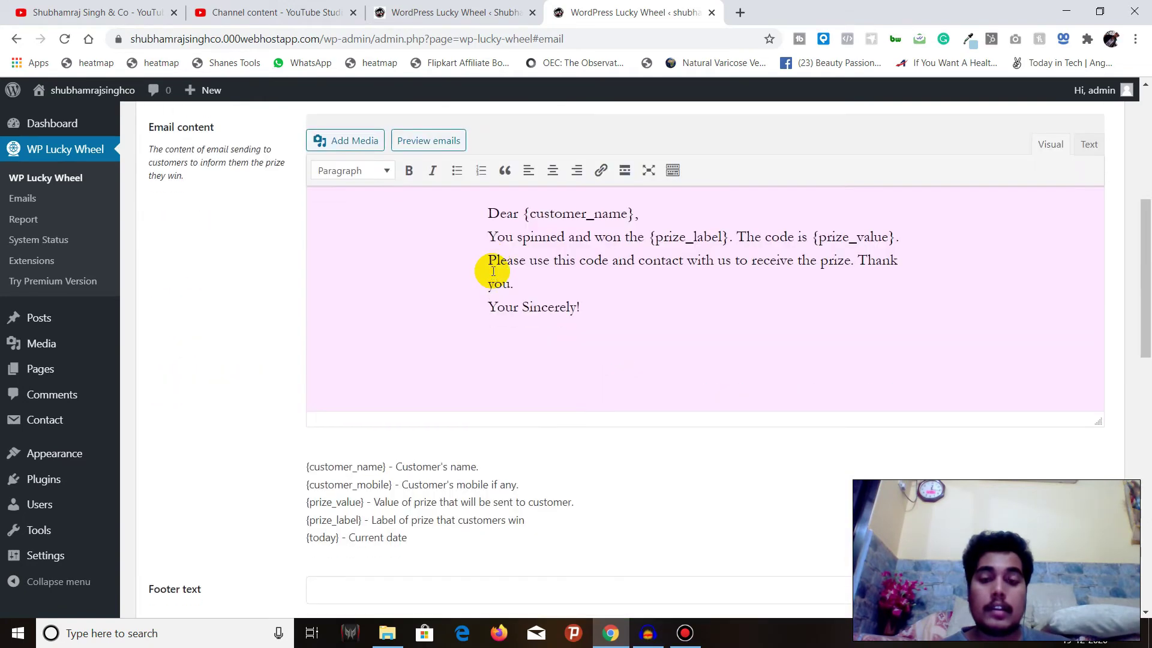
scroll(492, 272, up, 6)
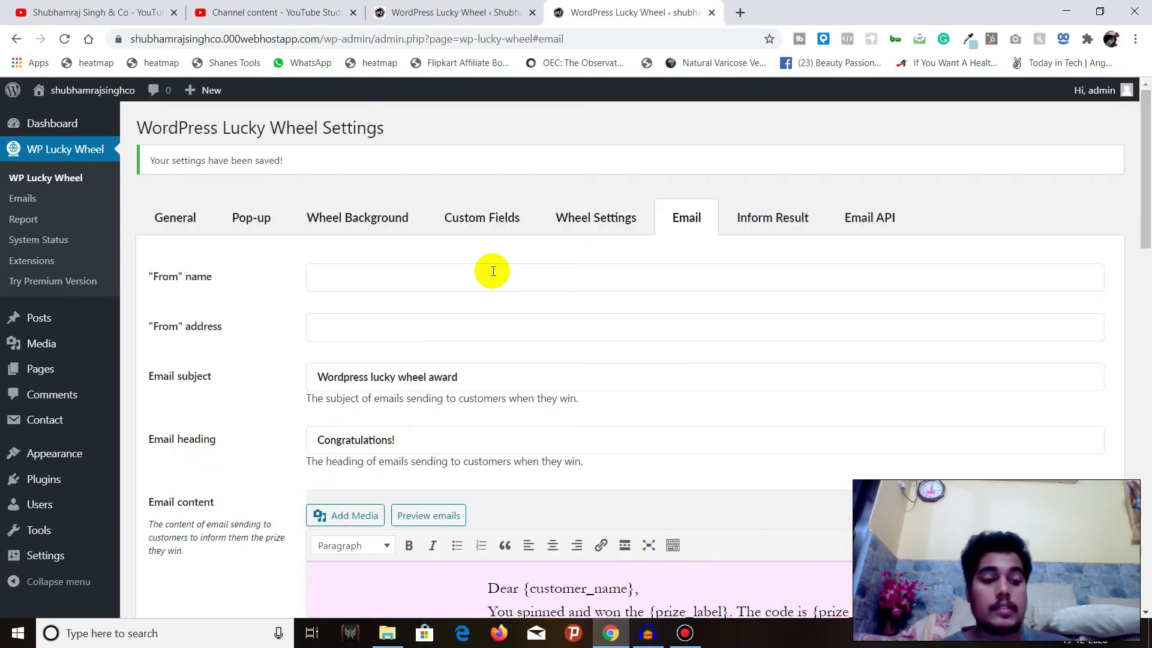
click(493, 271)
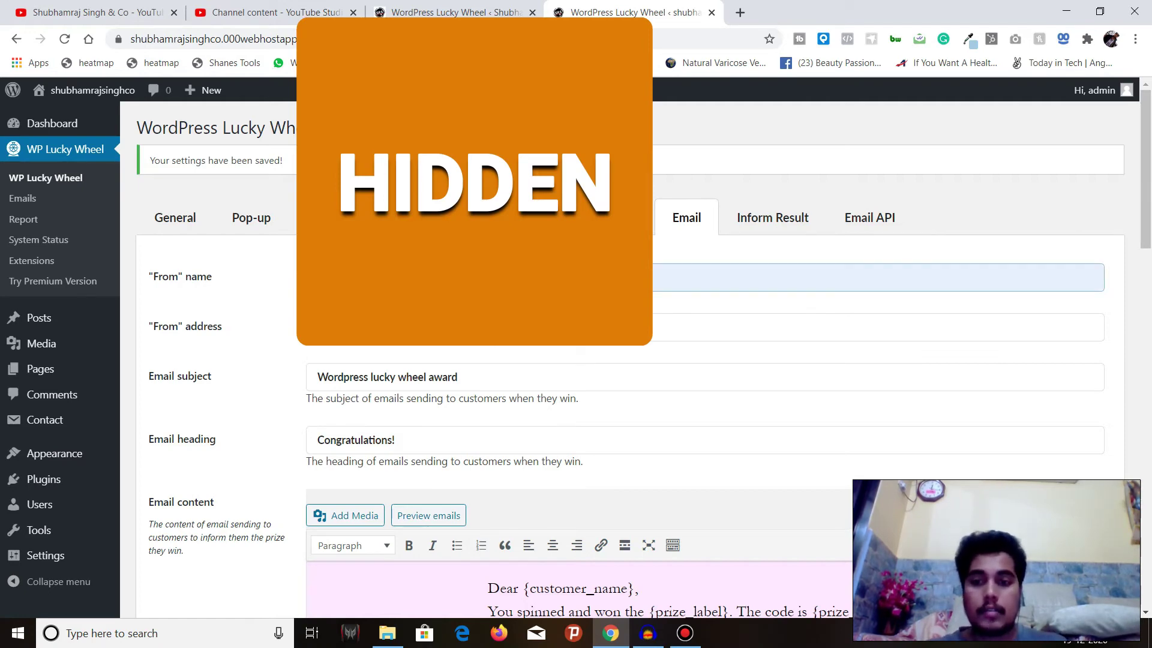
key(Tab)
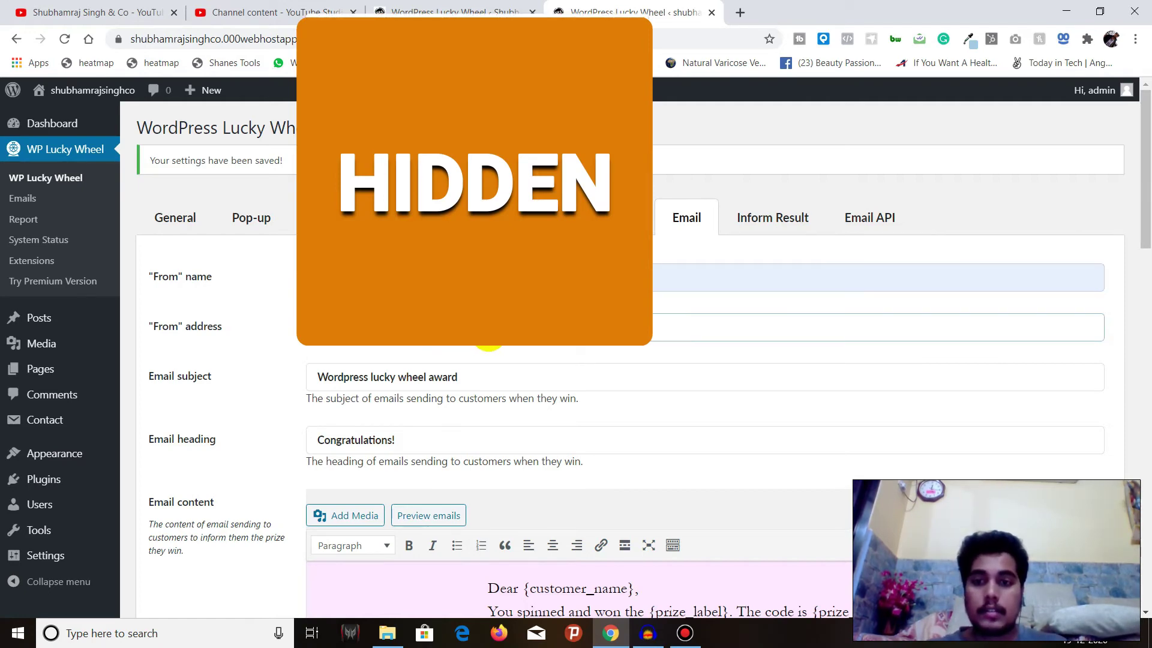
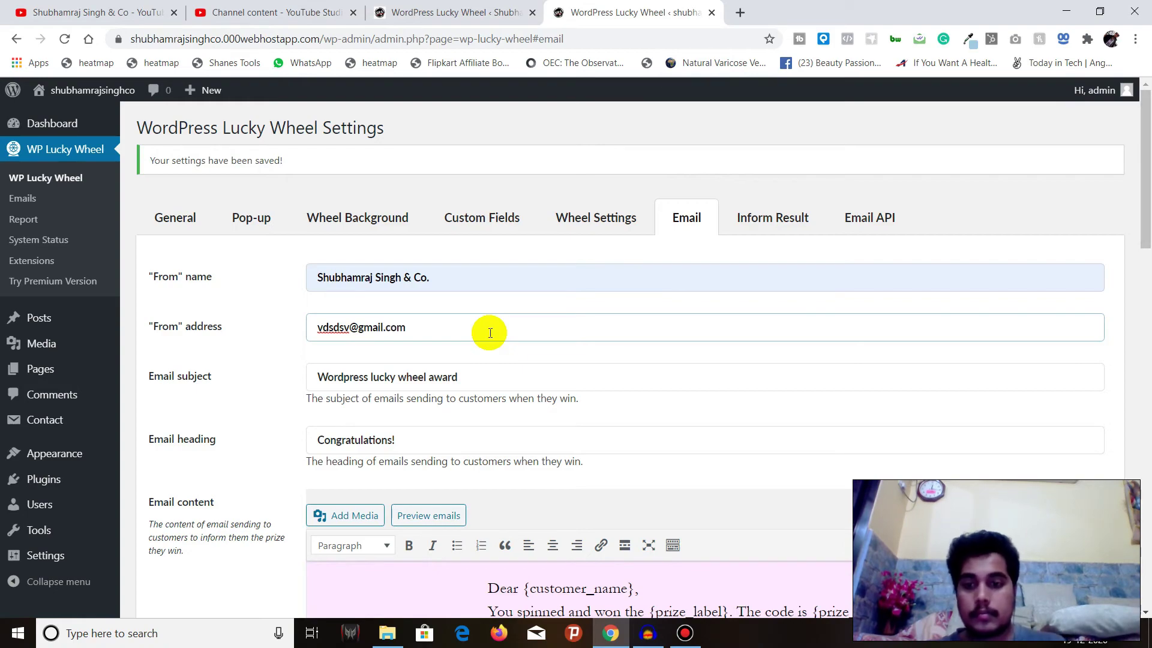
Save the email settings and close the Hostinger 'Did you know?' banner
scroll(490, 333, down, 12)
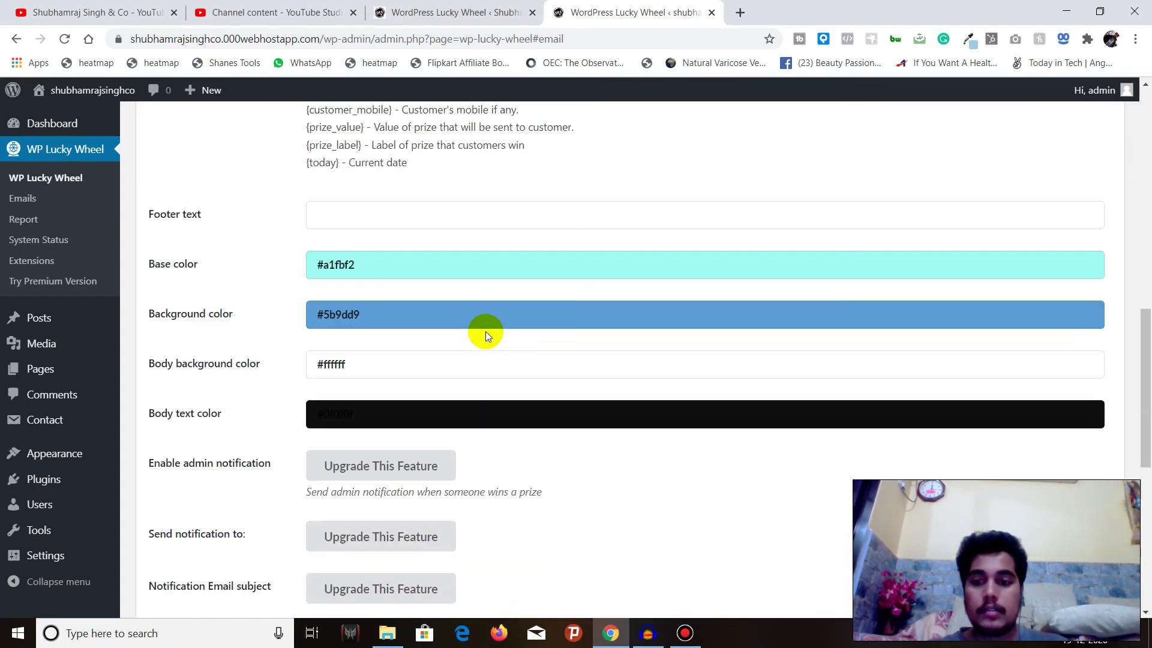
scroll(484, 331, down, 5)
scroll(484, 331, up, 6)
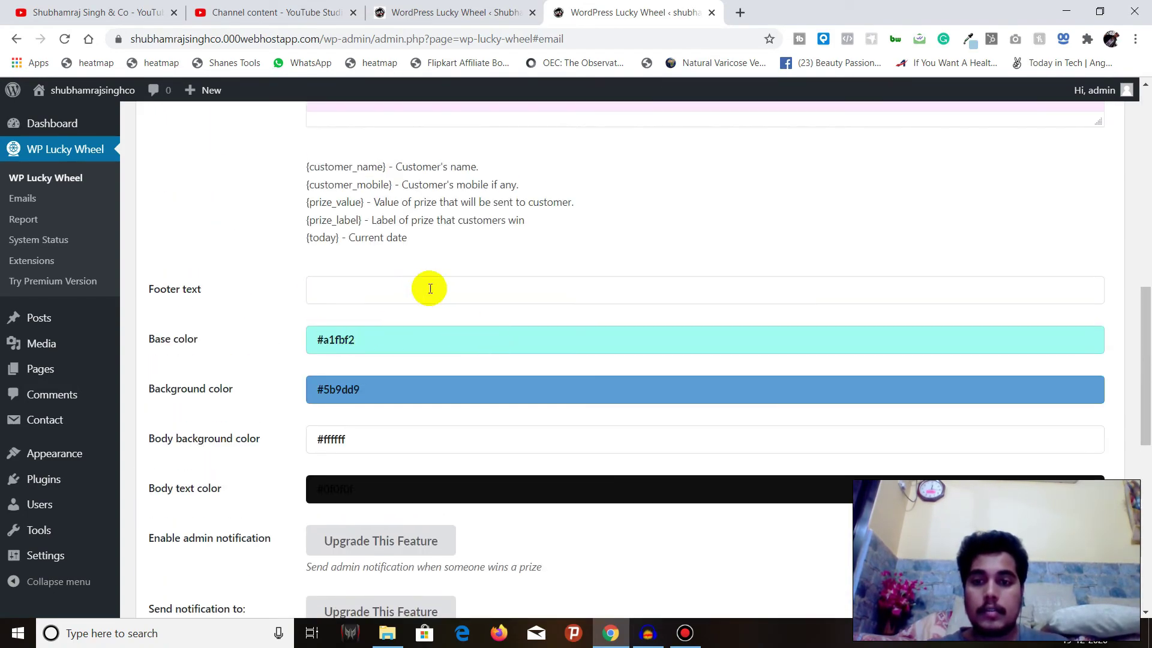
scroll(430, 288, down, 9)
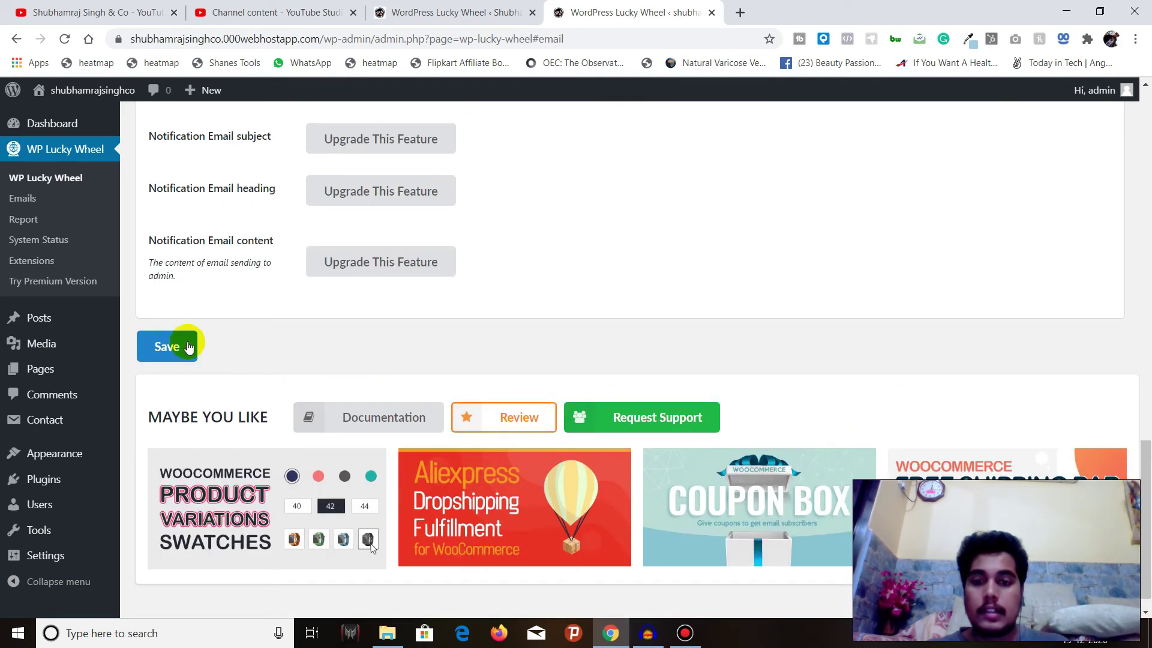
click(180, 346)
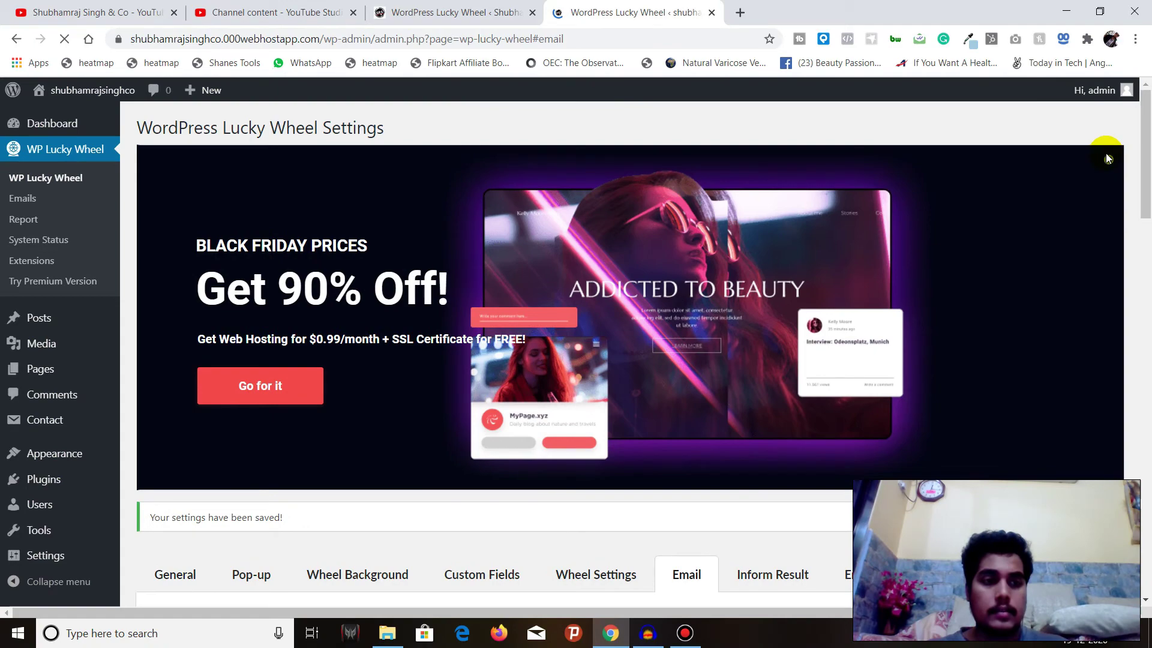
click(1107, 155)
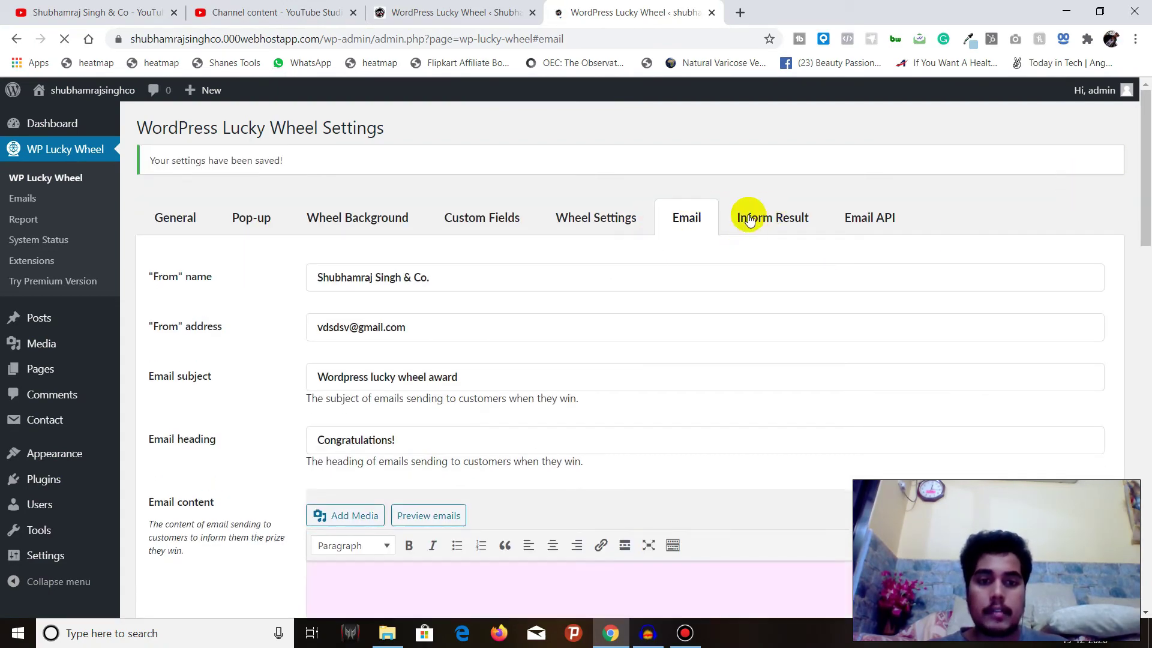
Open Inform Result and review the frontend win and lose messages
click(761, 221)
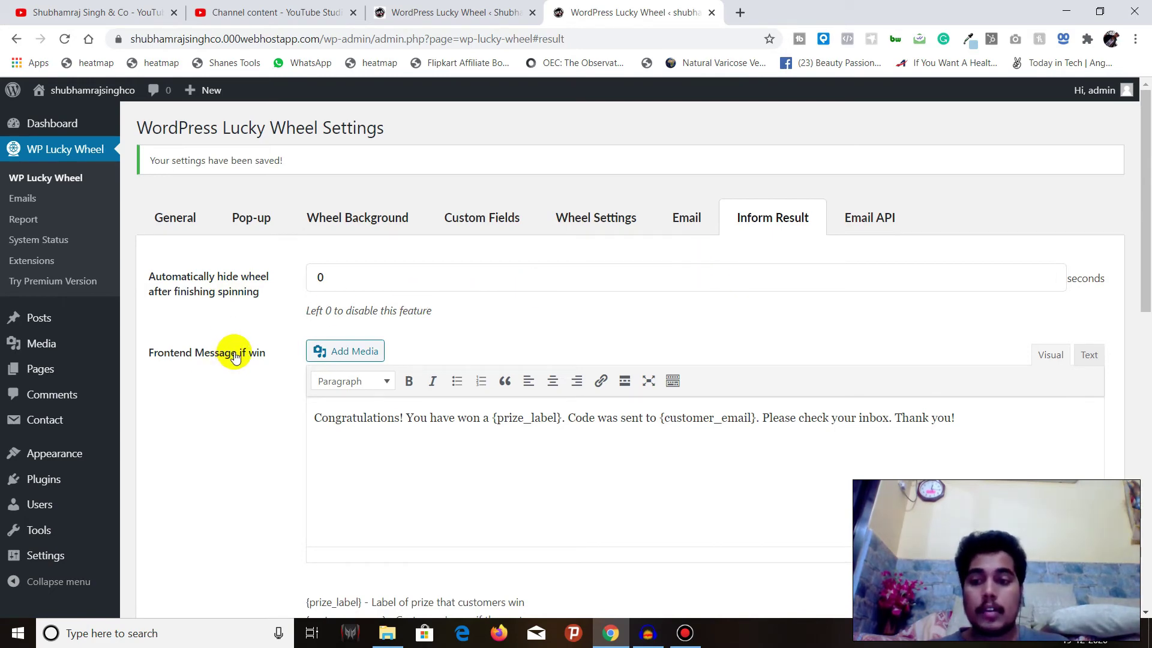
scroll(231, 352, down, 1)
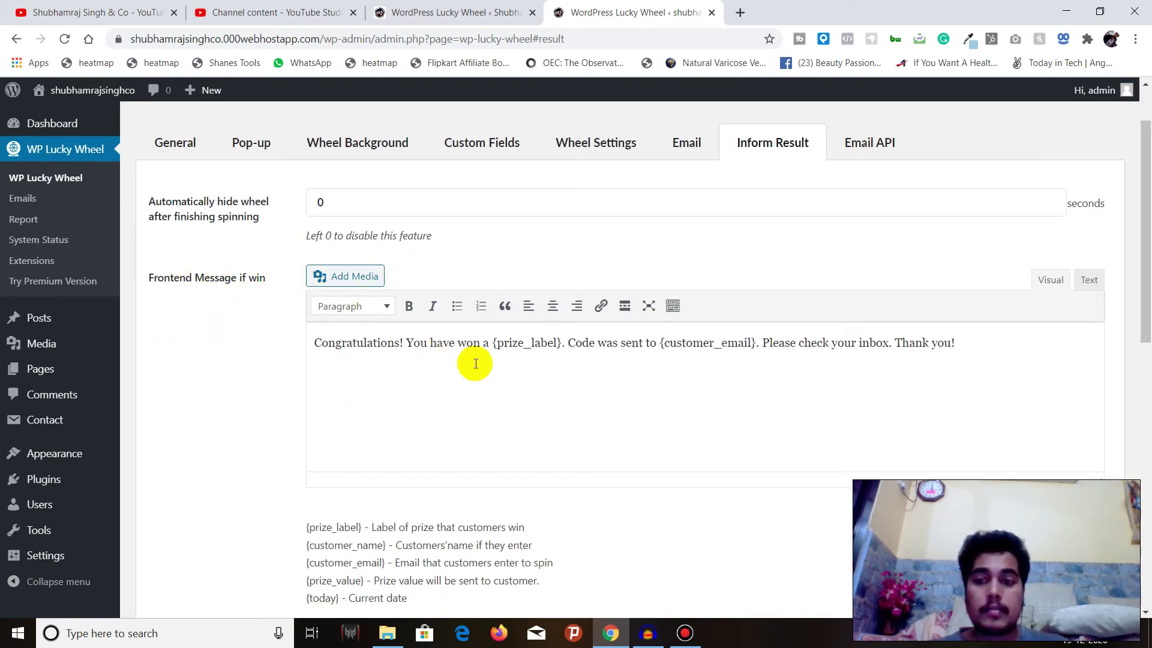
scroll(590, 372, down, 1)
scroll(590, 372, down, 3)
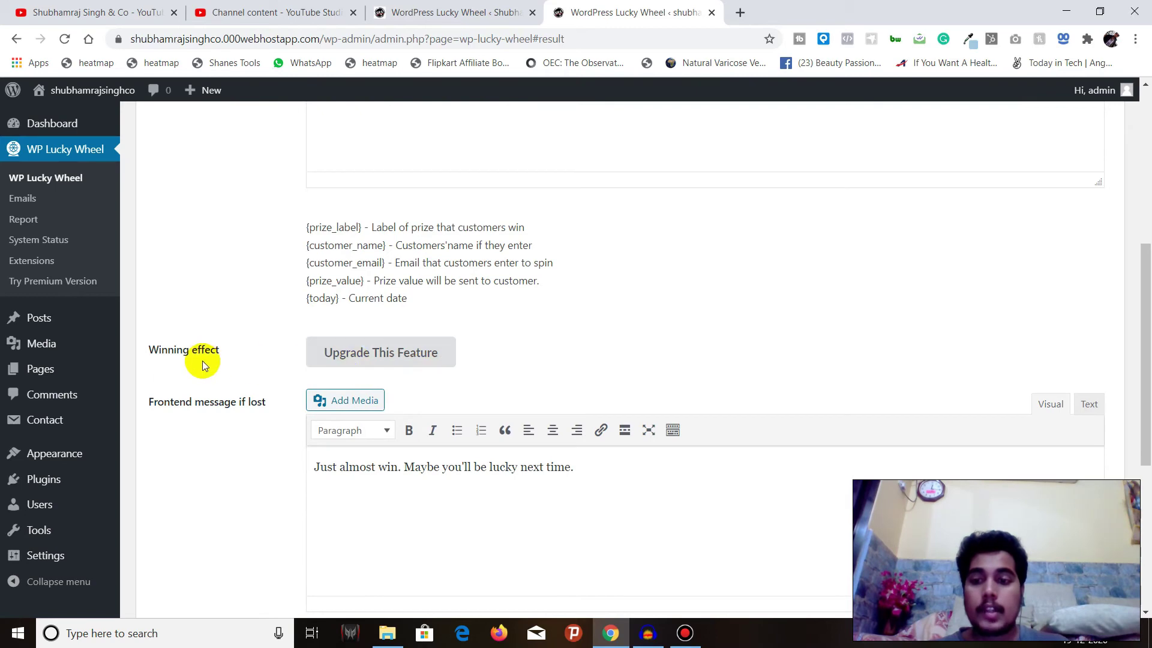
scroll(252, 396, down, 2)
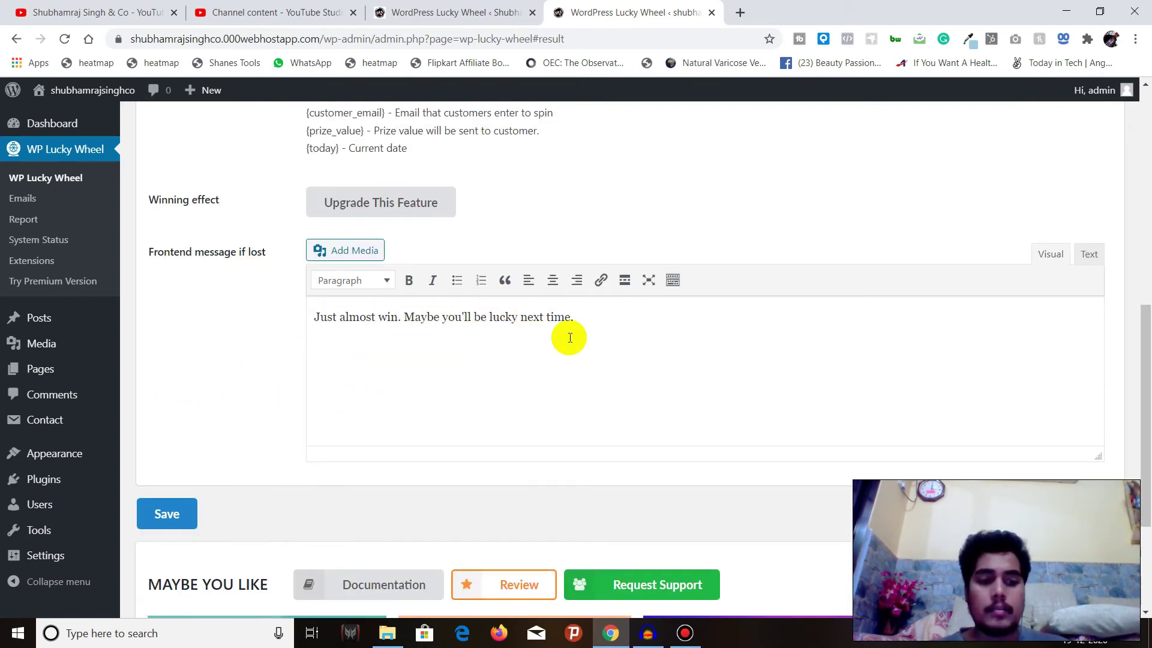
scroll(540, 336, up, 5)
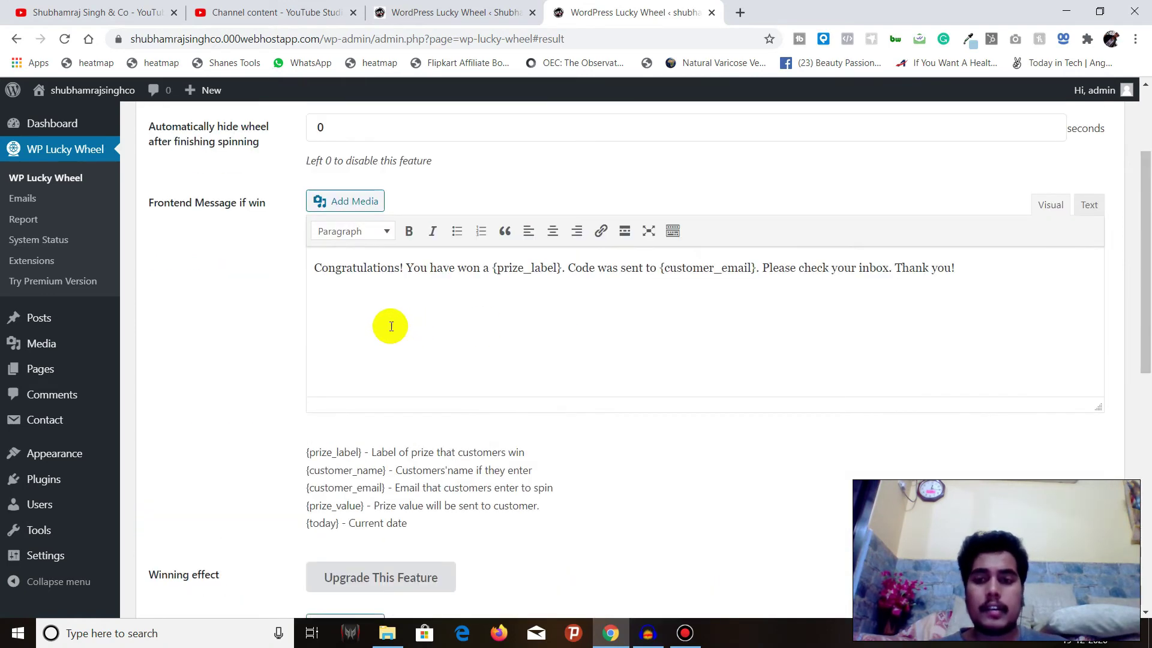
scroll(742, 354, up, 2)
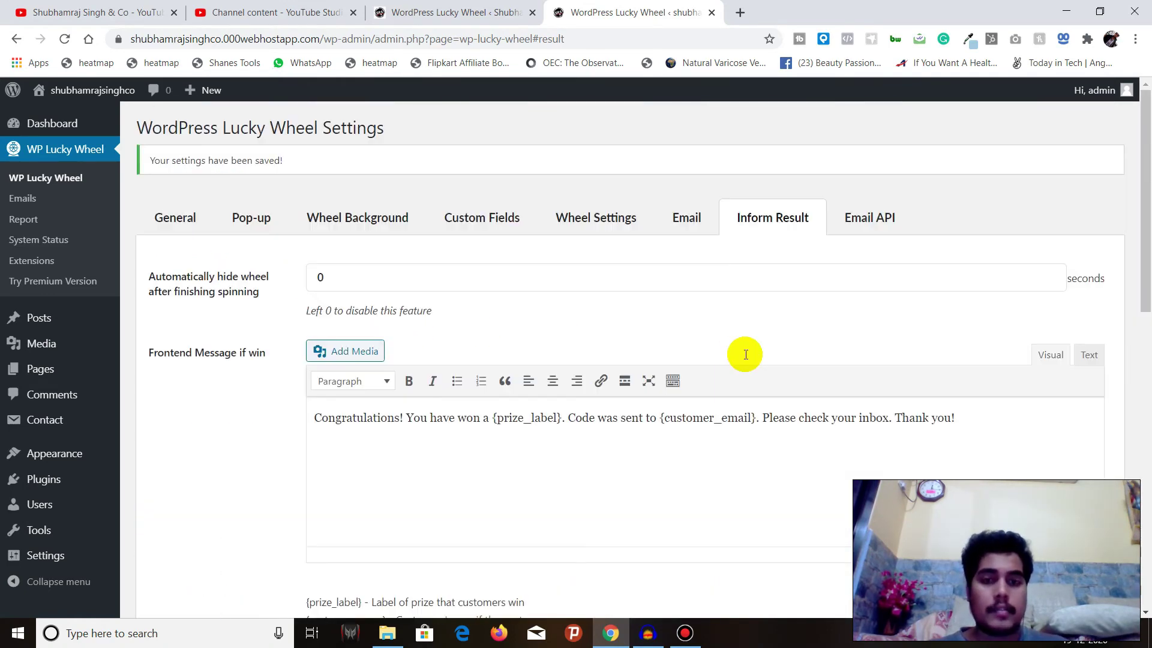
scroll(745, 354, down, 8)
scroll(745, 353, up, 8)
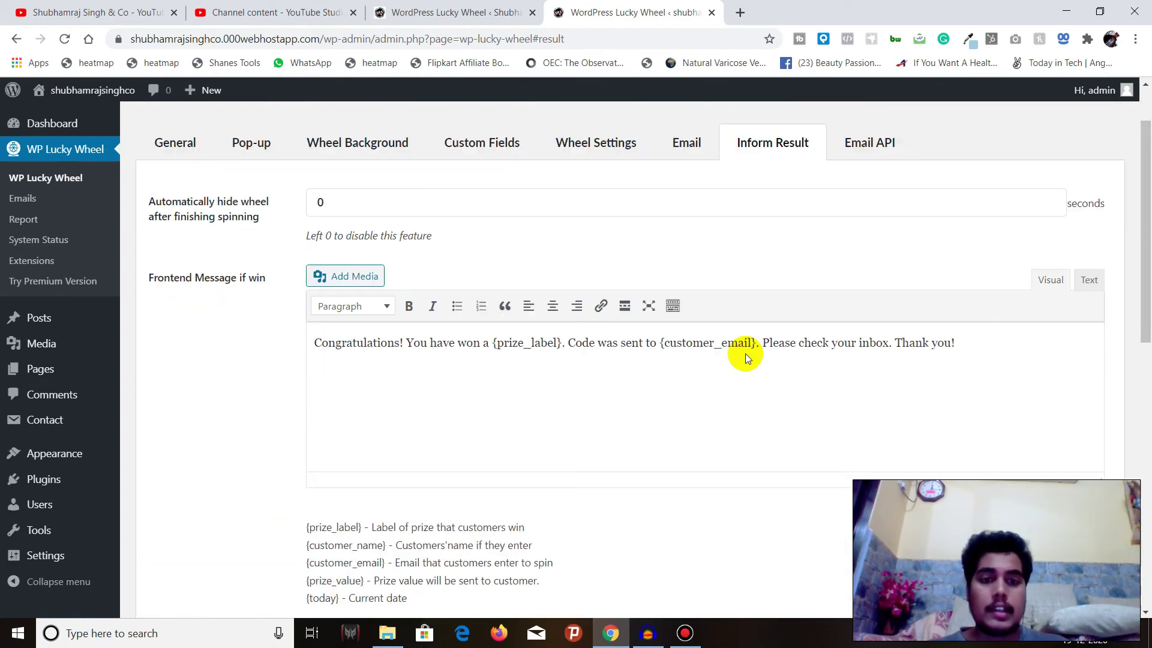
Check the Email API integration tab, then return to Inform Result
click(884, 149)
scroll(879, 212, down, 7)
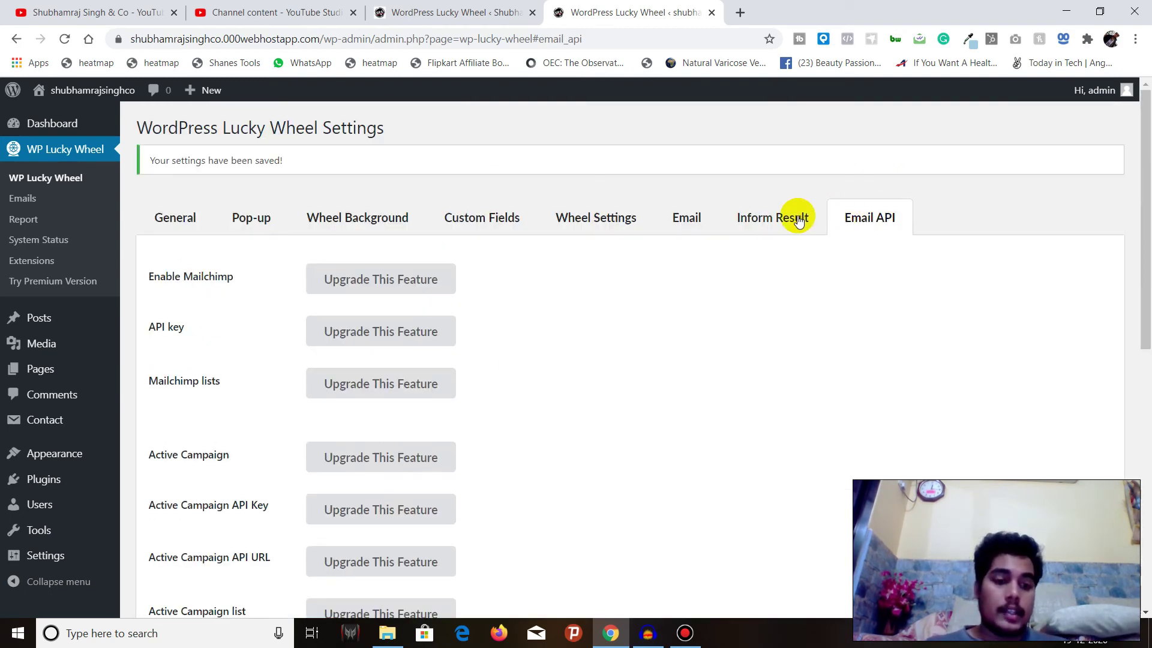
click(798, 220)
scroll(818, 221, down, 7)
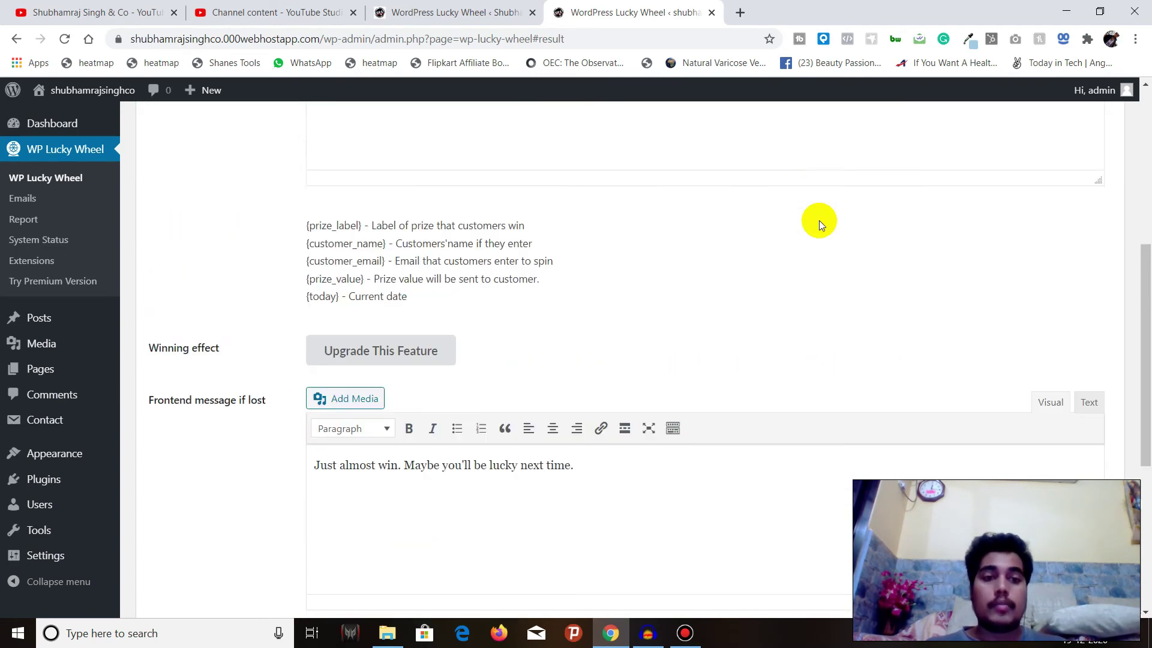
scroll(819, 221, up, 6)
scroll(819, 224, up, 2)
Open Wheel Settings, preview the six-slice wheel, close the preview, and save
click(638, 221)
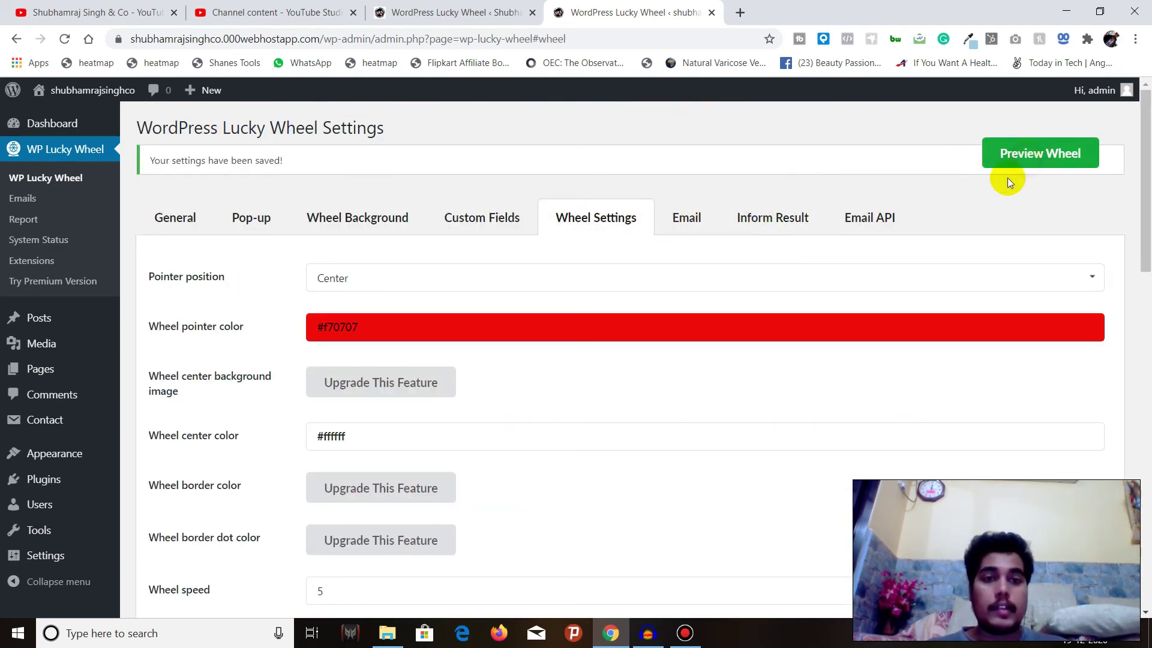
scroll(1028, 168, down, 15)
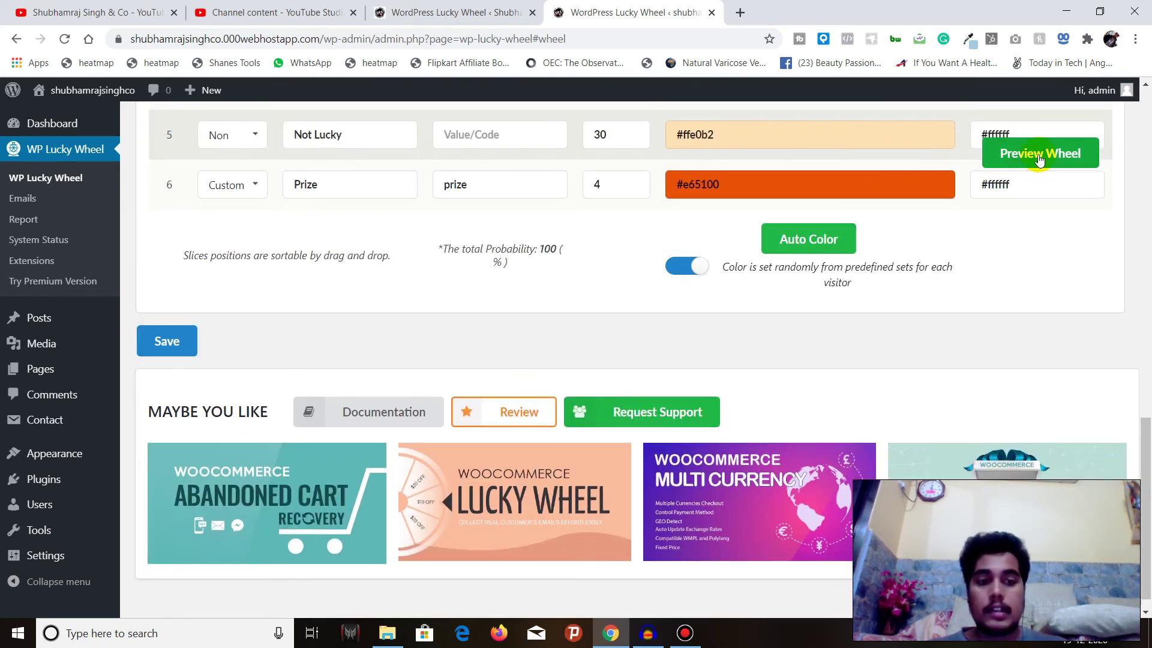
click(1039, 158)
scroll(651, 303, down, 1)
click(1040, 153)
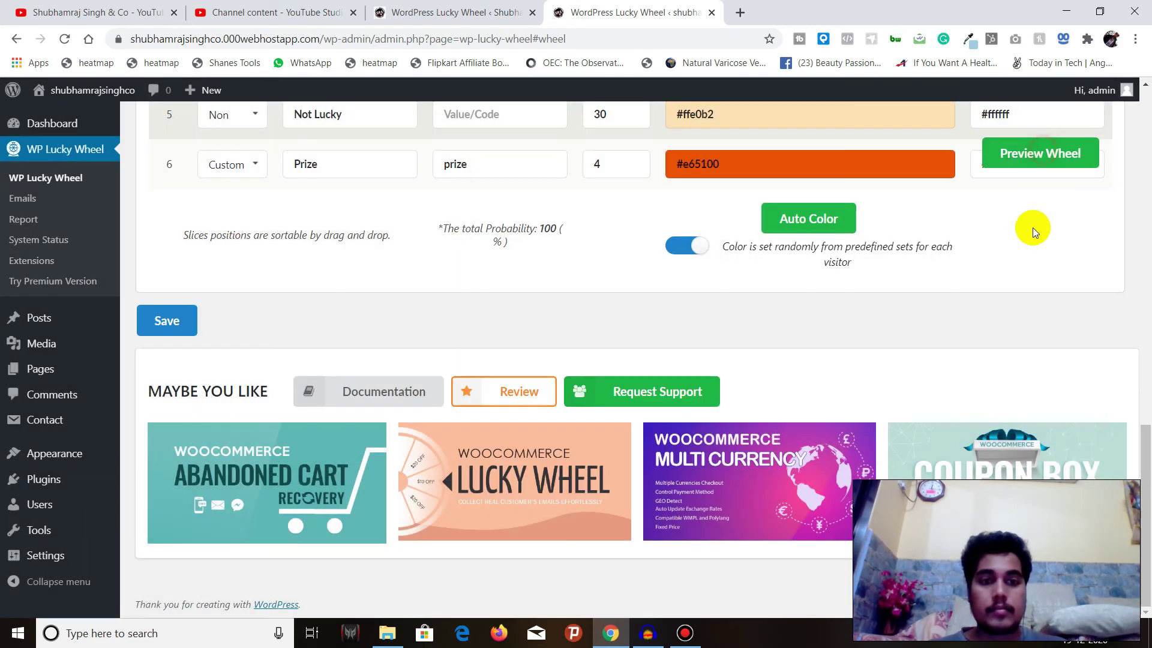
click(167, 321)
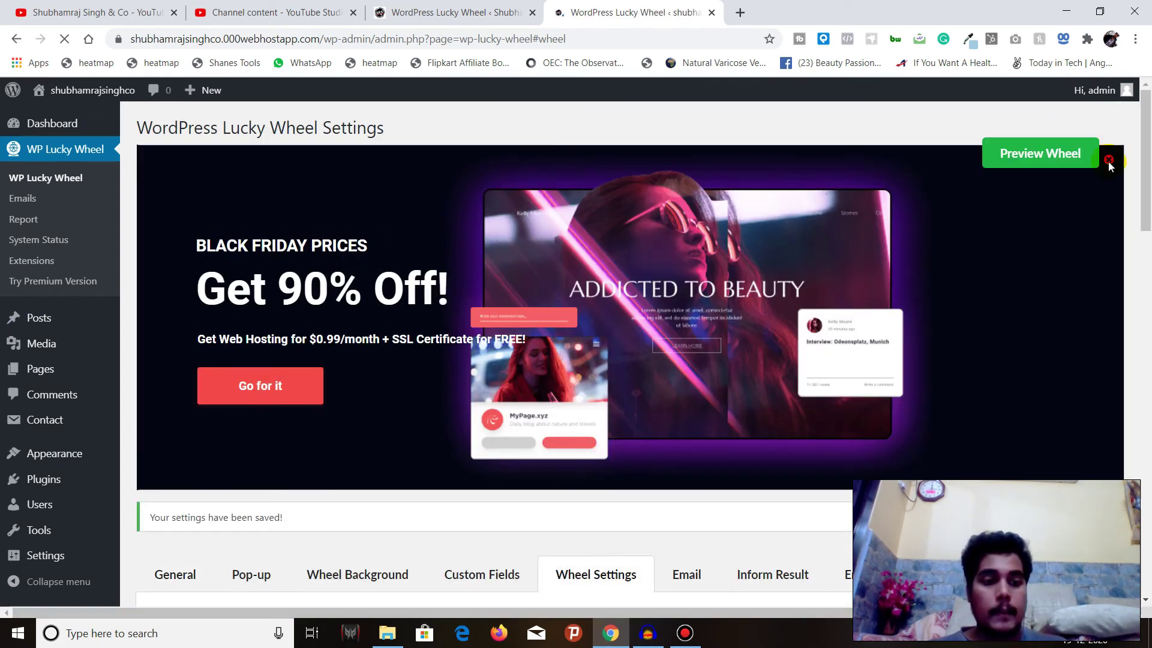
Dismiss the Black Friday banner and open the live site in a new browser tab
click(1108, 161)
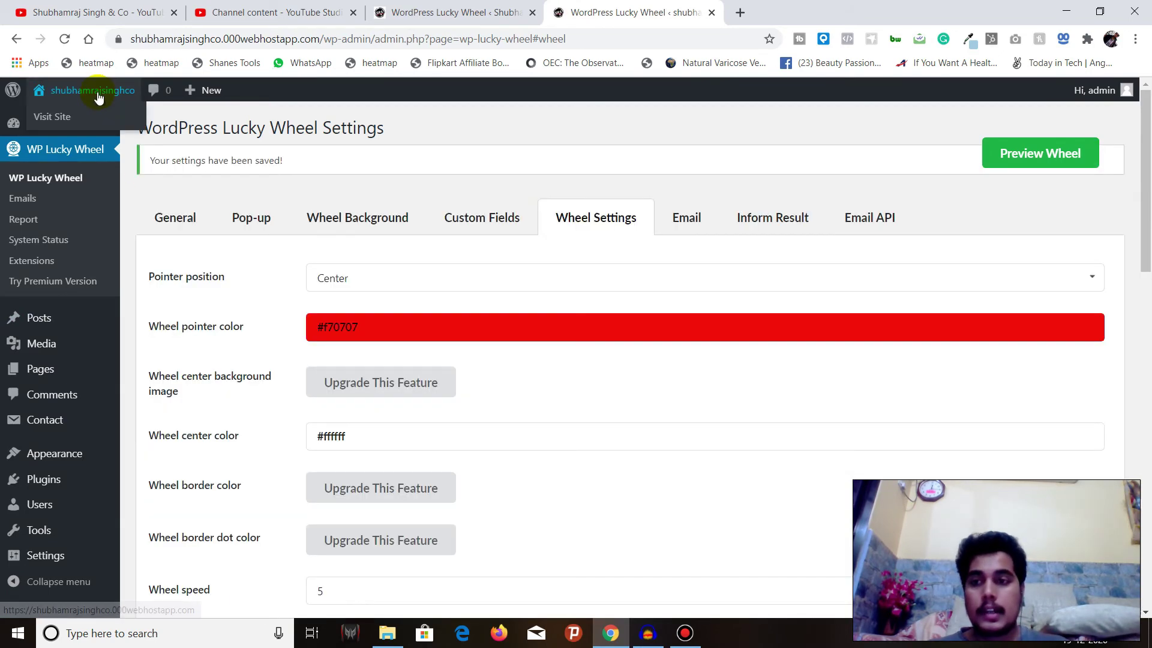
mouse_move(93, 90)
right_click(100, 119)
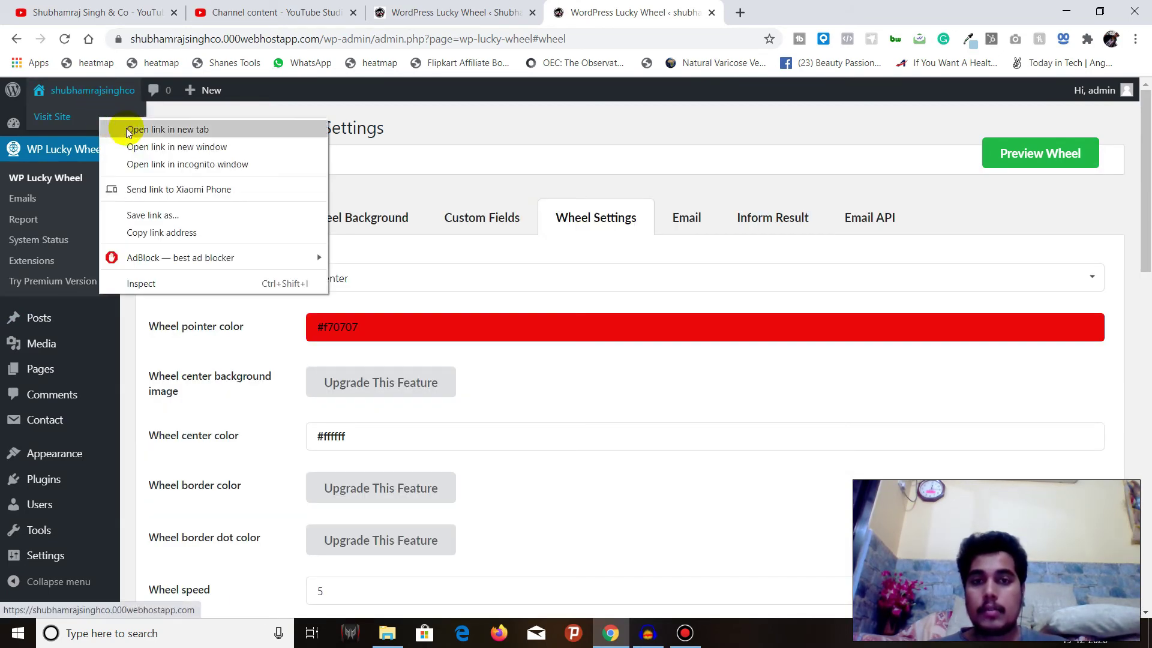
click(127, 130)
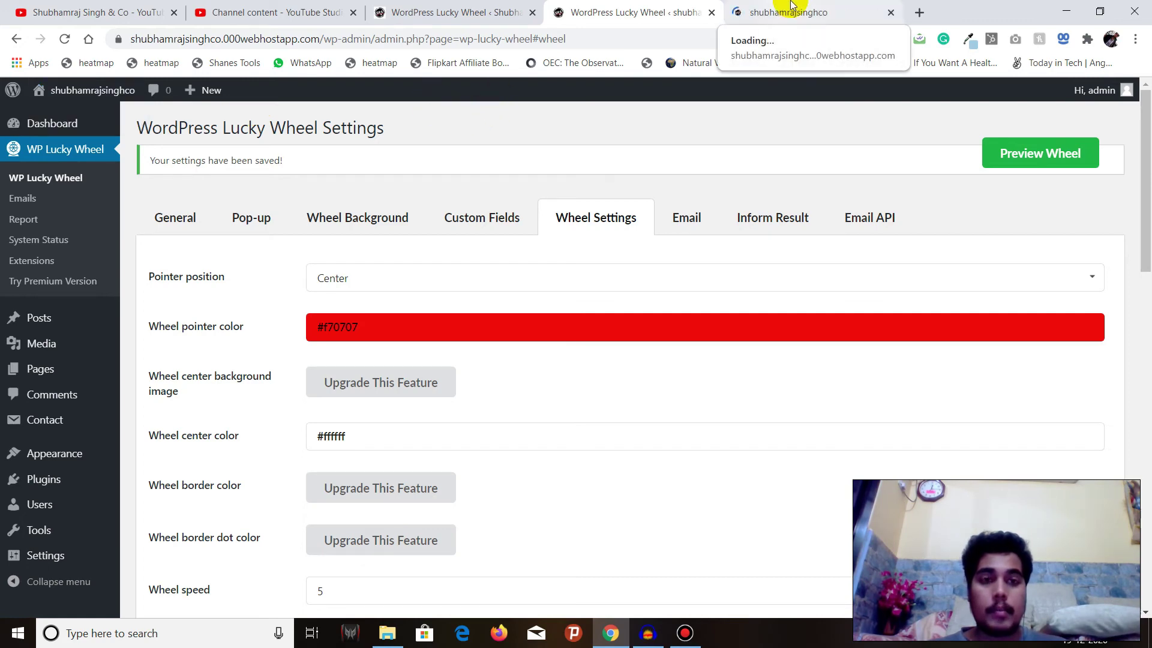
click(791, 5)
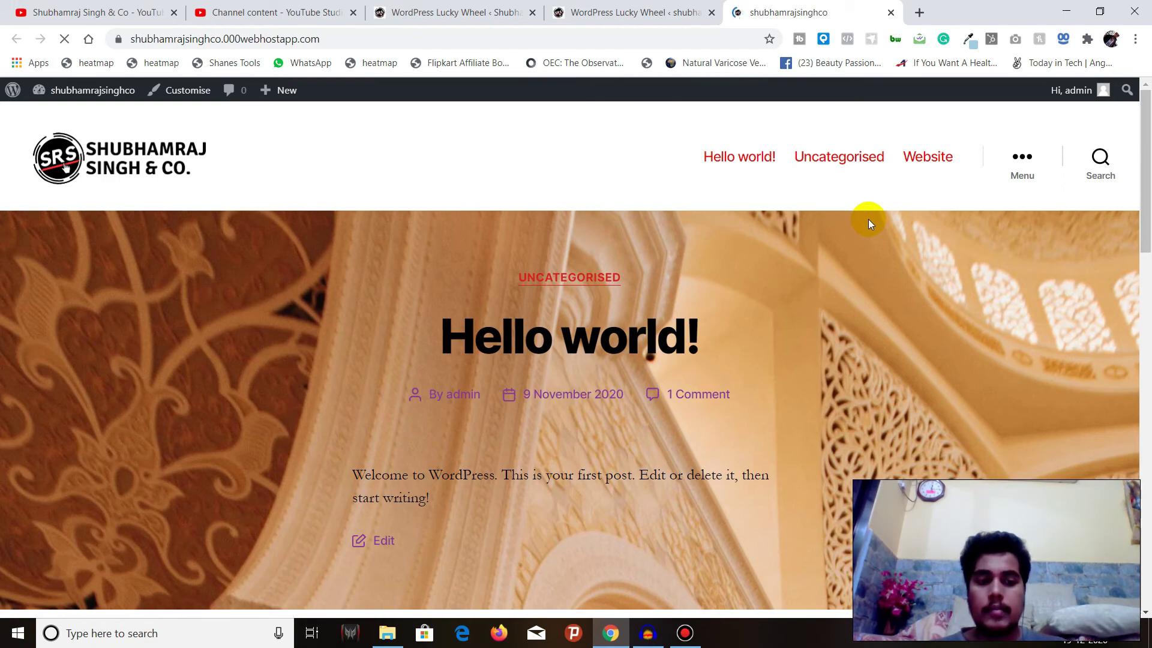
Scroll down the site and use the wheel badge to bring up the SPIN TO WIN pop-up
scroll(869, 224, down, 10)
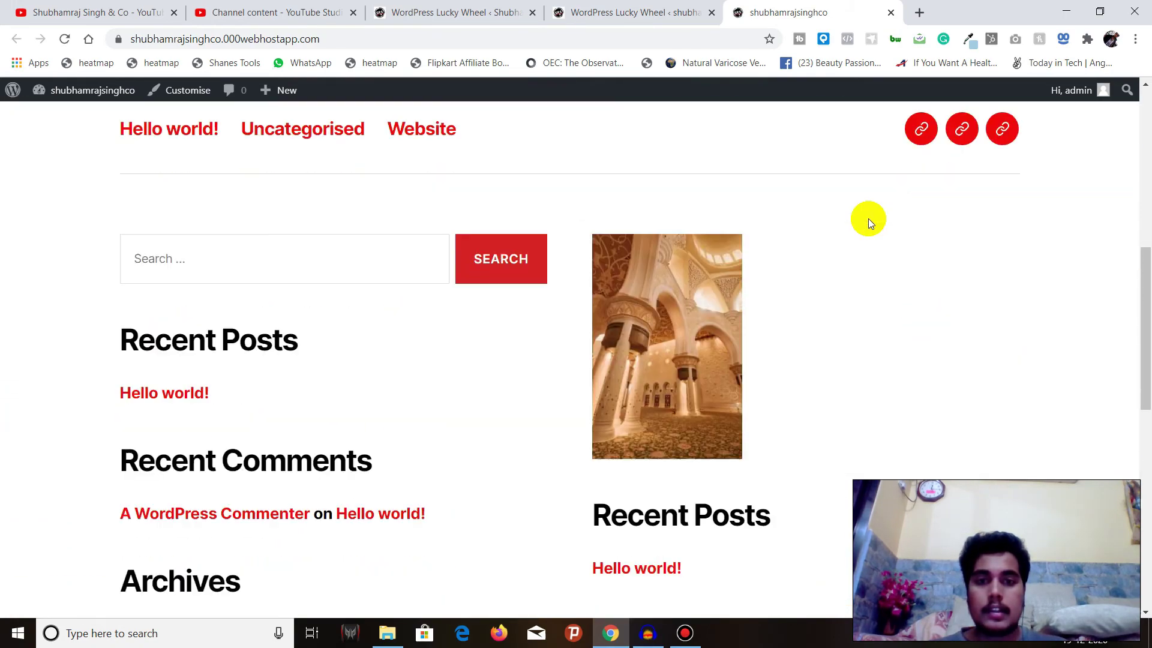
scroll(870, 224, down, 10)
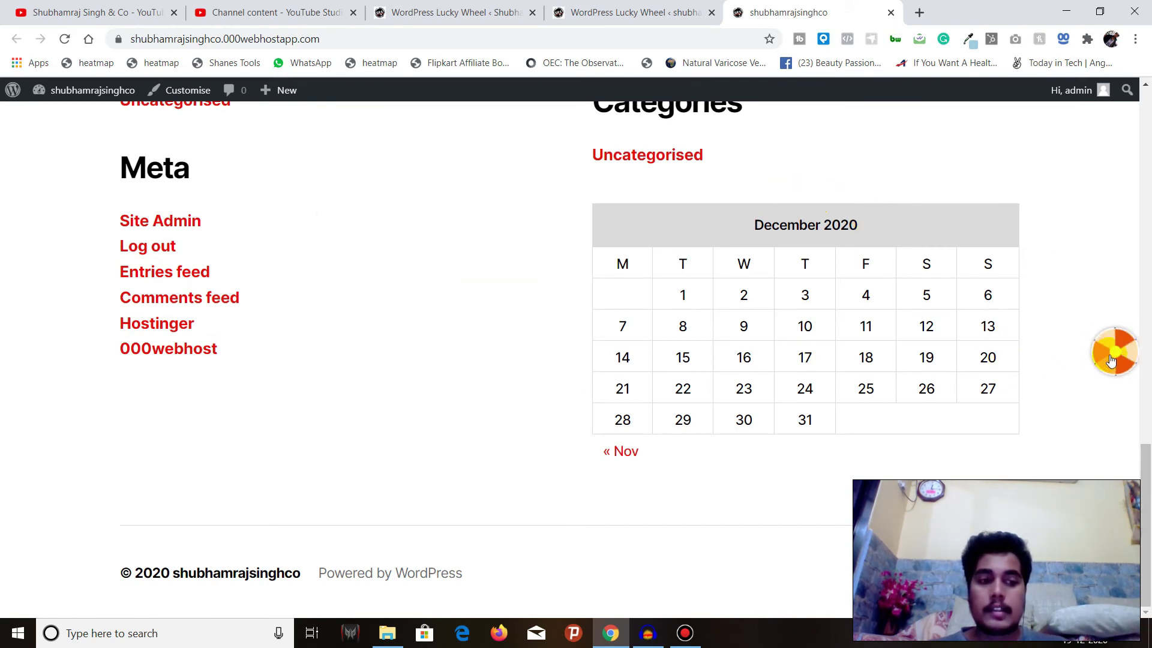
click(1117, 355)
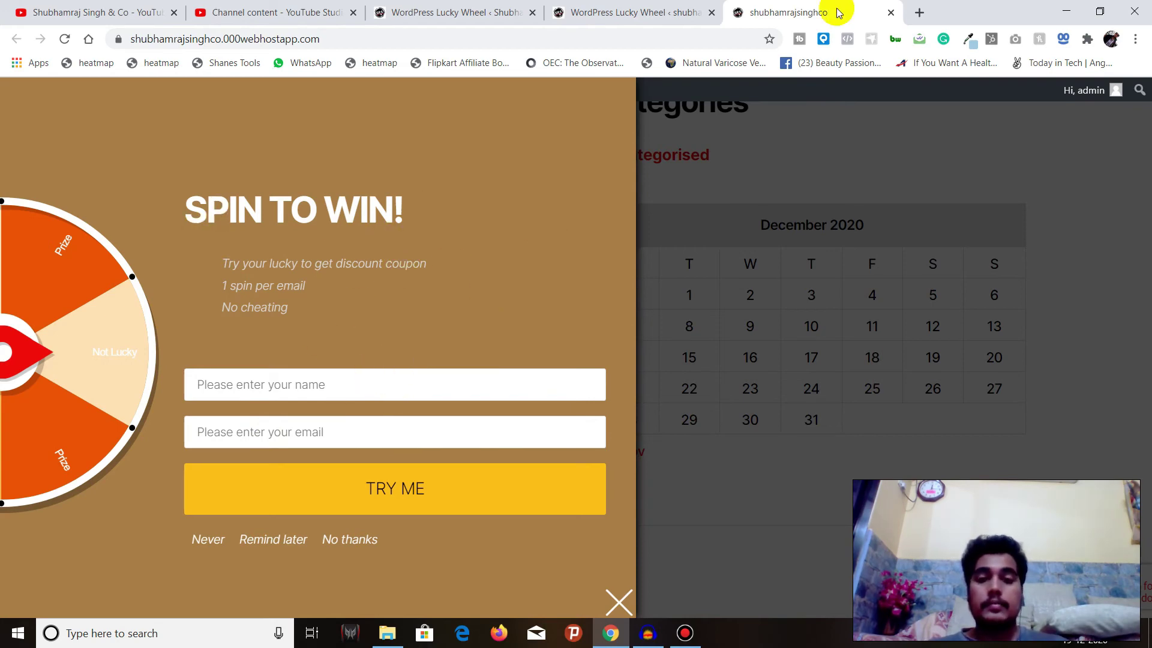
Copy a temporary address from 10 Minute Mail and return to the site tab
click(920, 13)
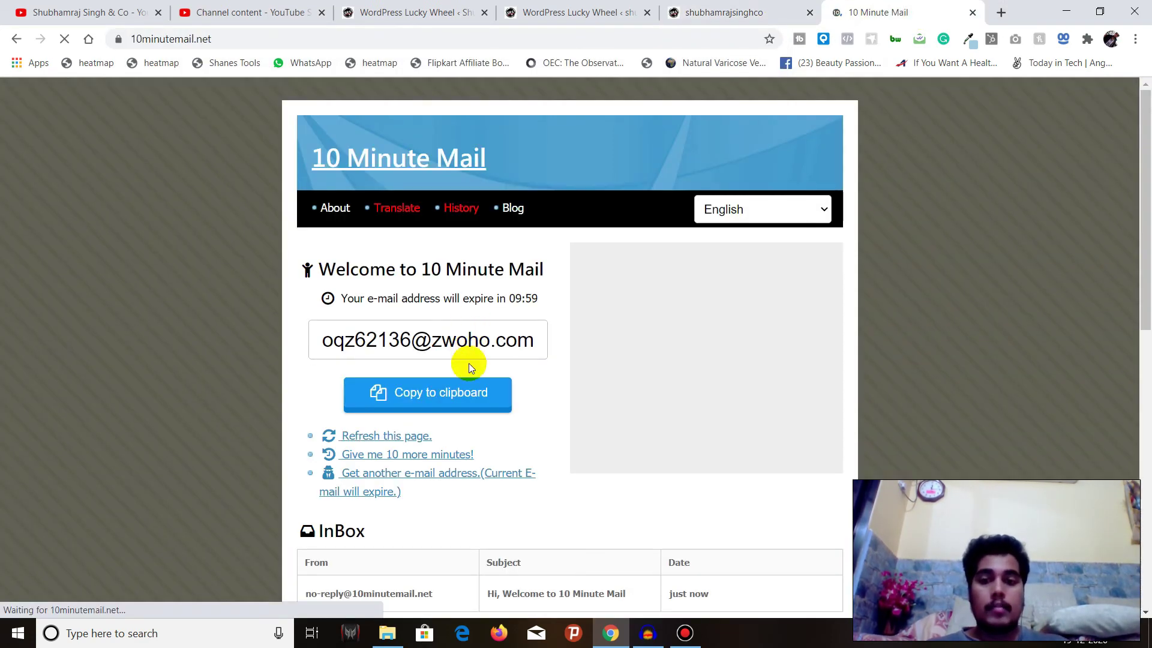
click(469, 390)
click(723, 12)
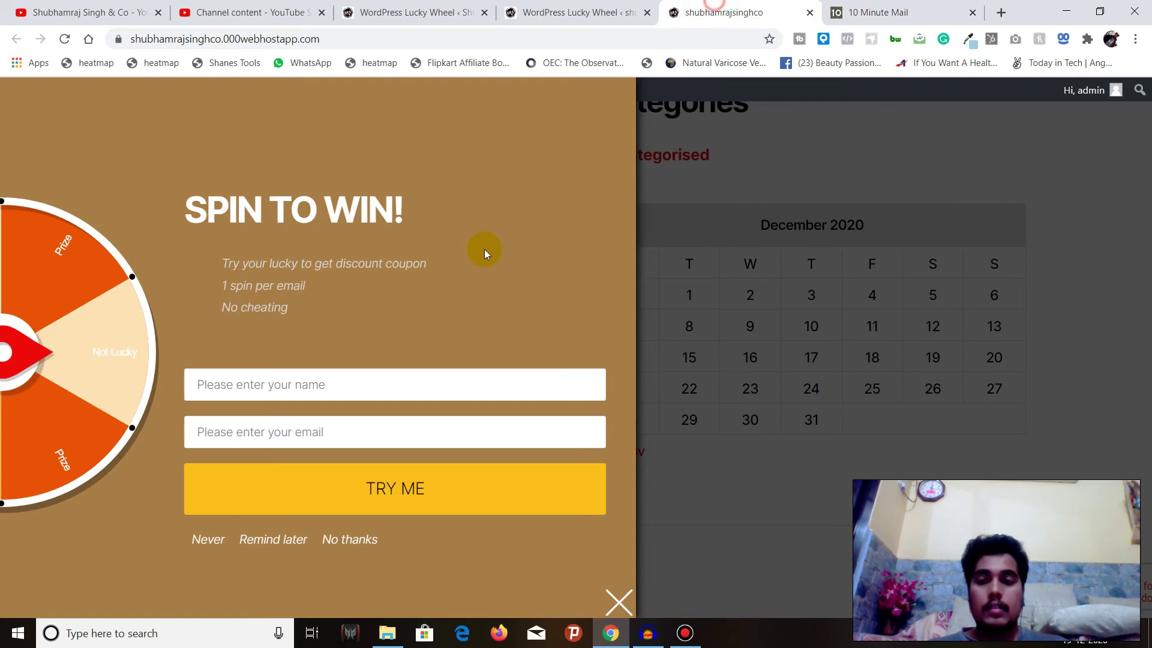
Paste the temporary address into the pop-up's name and email fields and spin with TRY ME
click(407, 384)
key(ctrl+v)
click(392, 429)
key(ctrl+v)
click(437, 496)
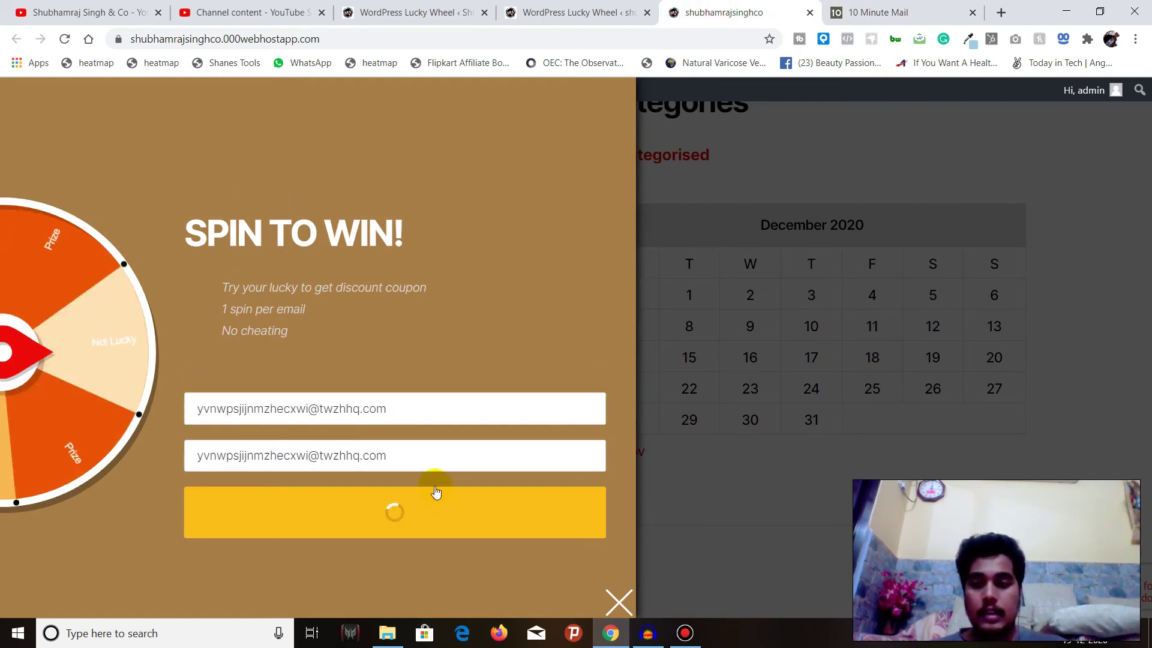